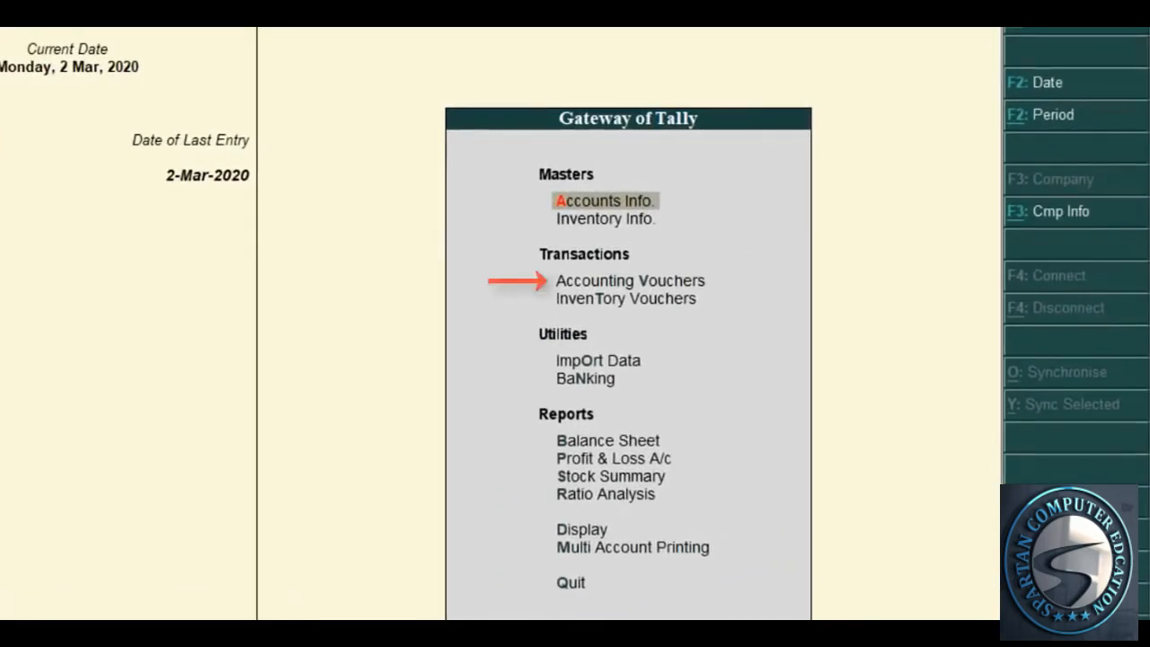
# Open a blank Sales voucher No. 1 and bring PRACTICE NOTES.pdf to the front
pyautogui.press('v')
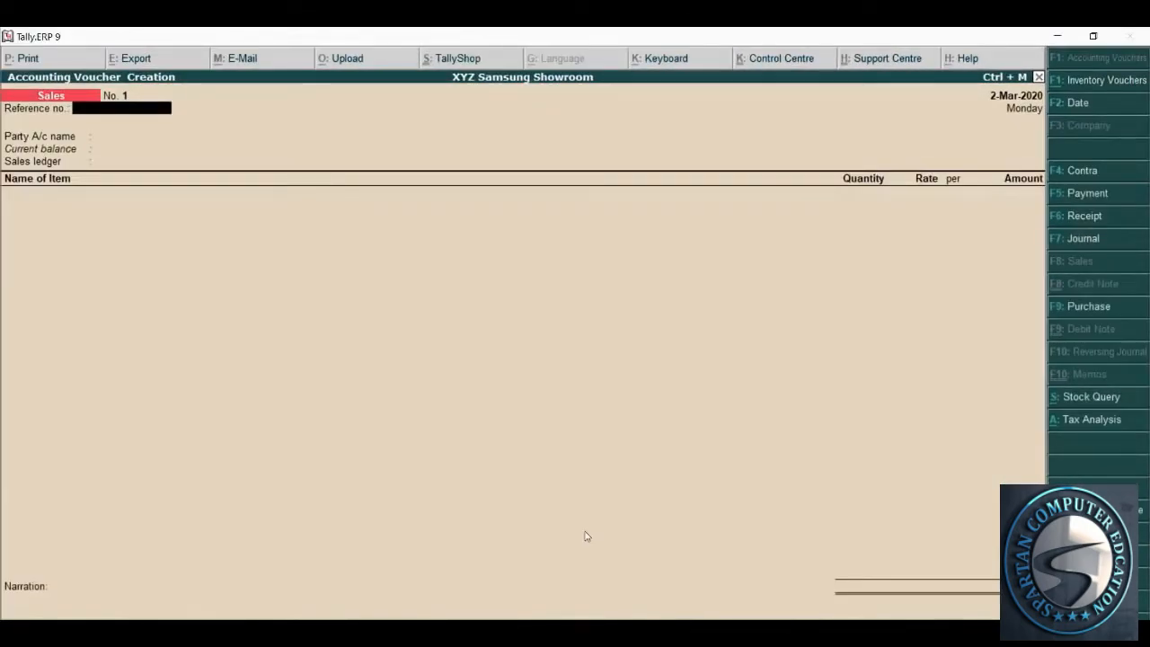
pyautogui.press('F5')
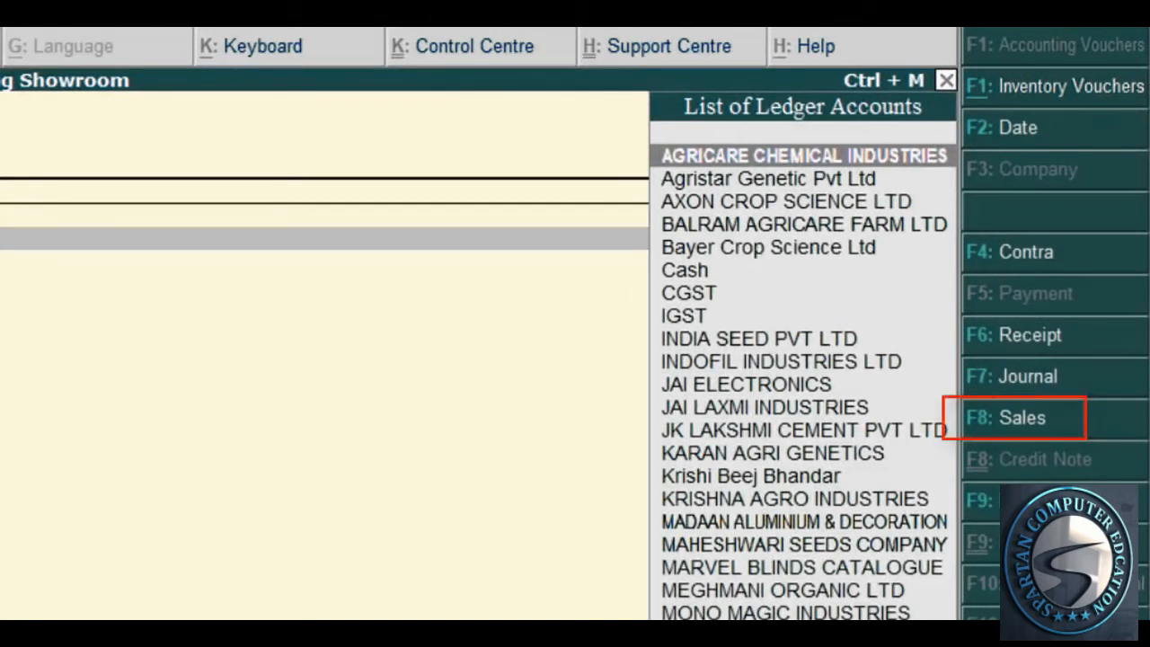
pyautogui.press('F8')
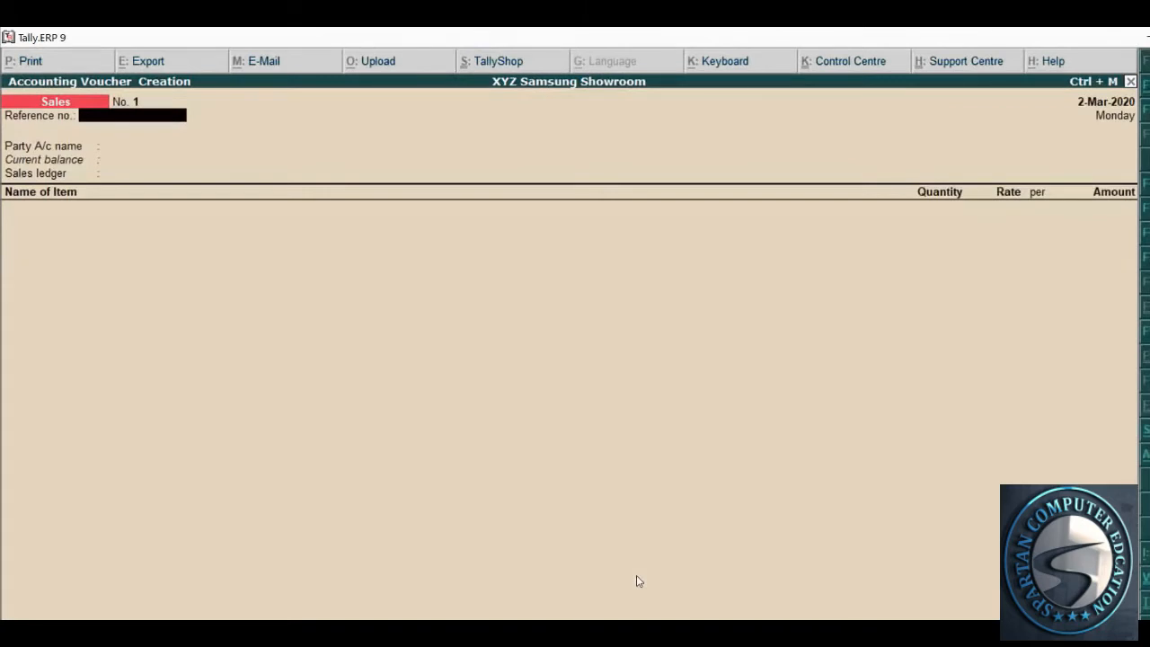
pyautogui.hotkey('alt', 'Tab')
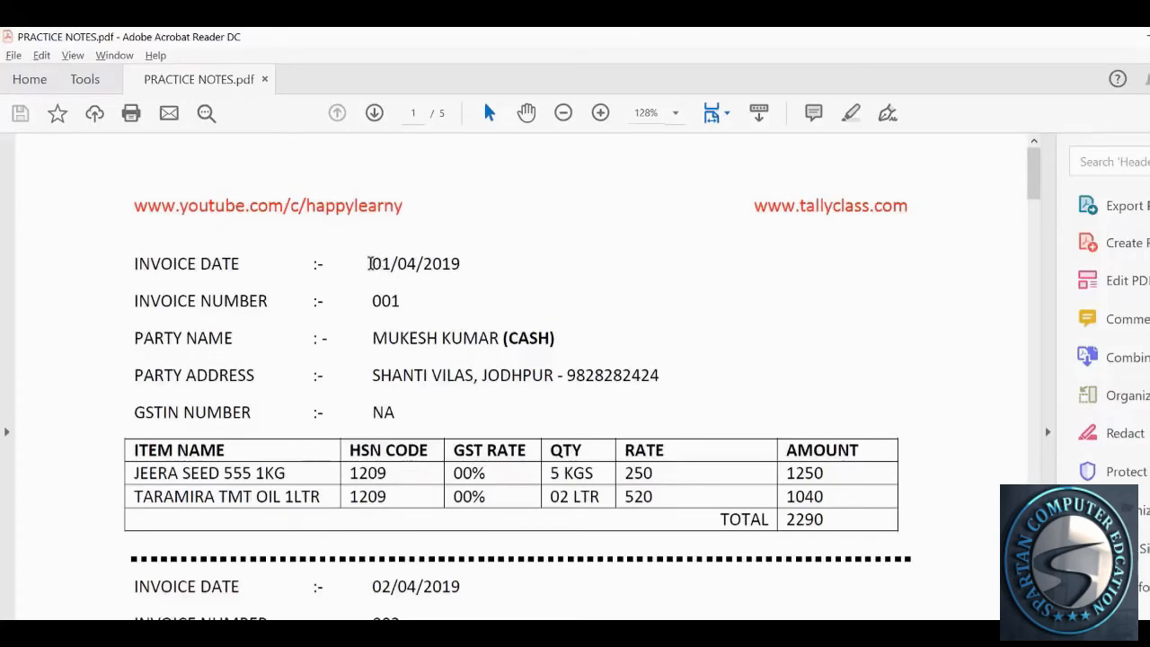
# Check the invoice date and set the voucher date to 1-Apr-2019
pyautogui.moveTo(369, 263); pyautogui.dragTo(476, 279)
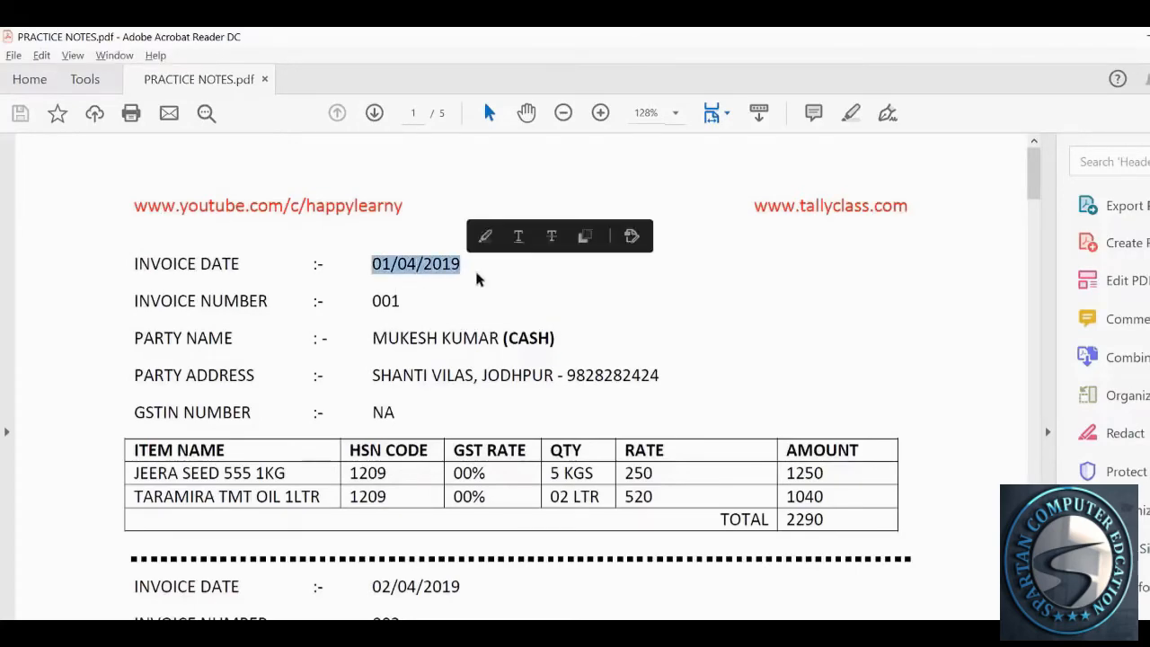
pyautogui.click(476, 279)
pyautogui.hotkey('alt', 'Tab')
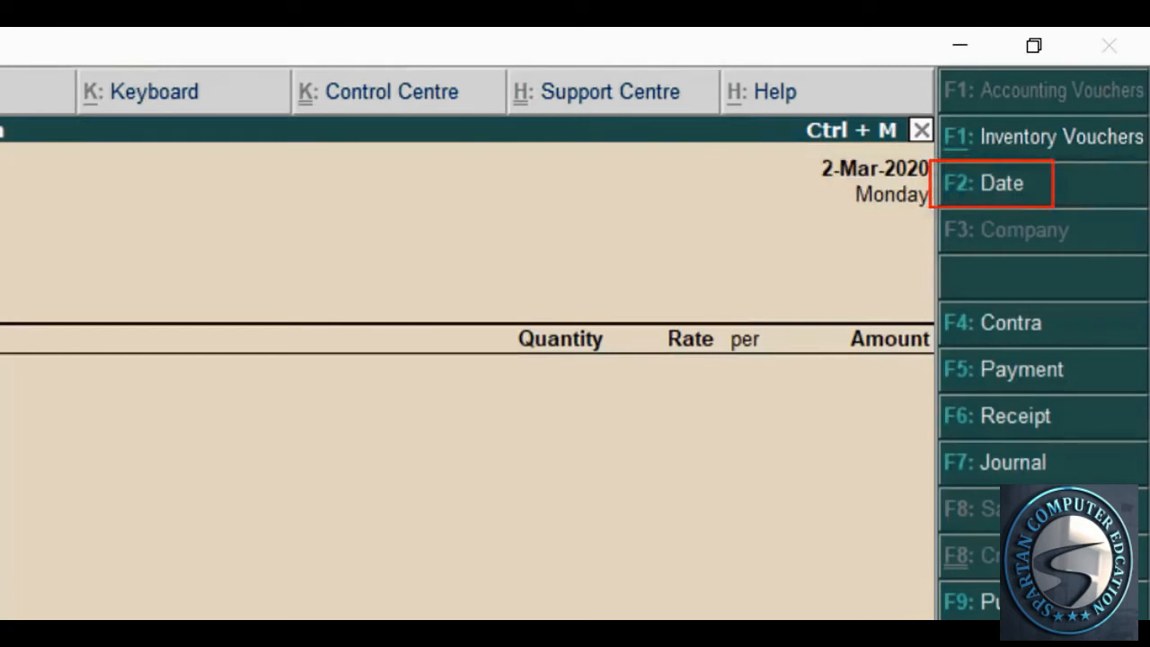
pyautogui.press('F2')
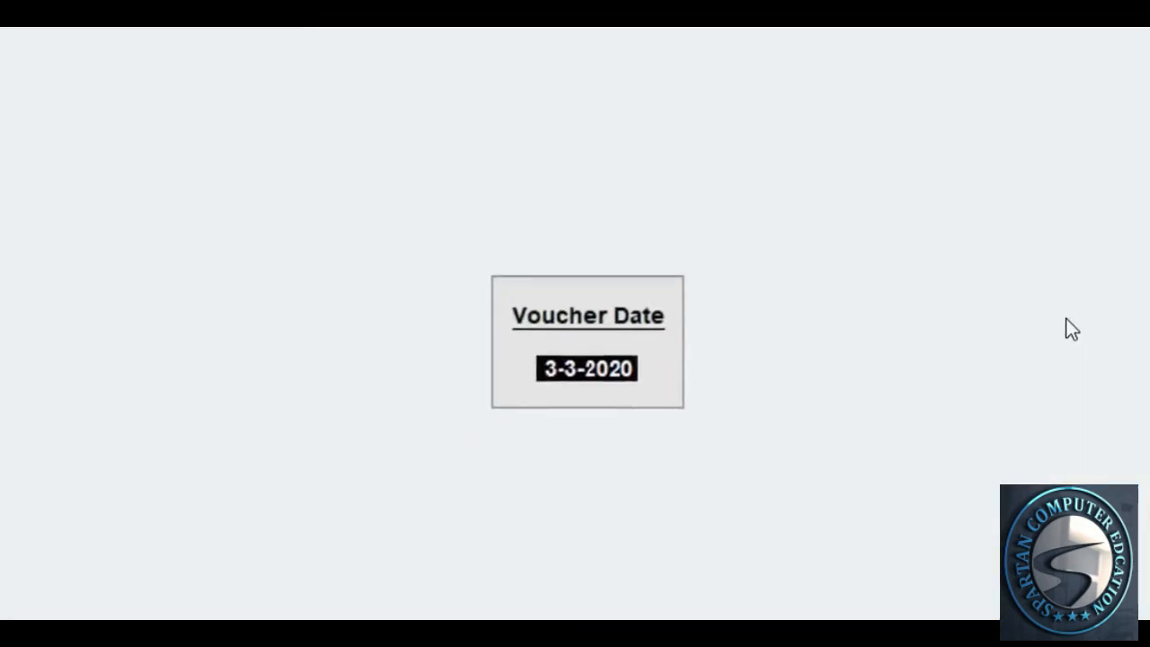
pyautogui.write('1.4.2019')
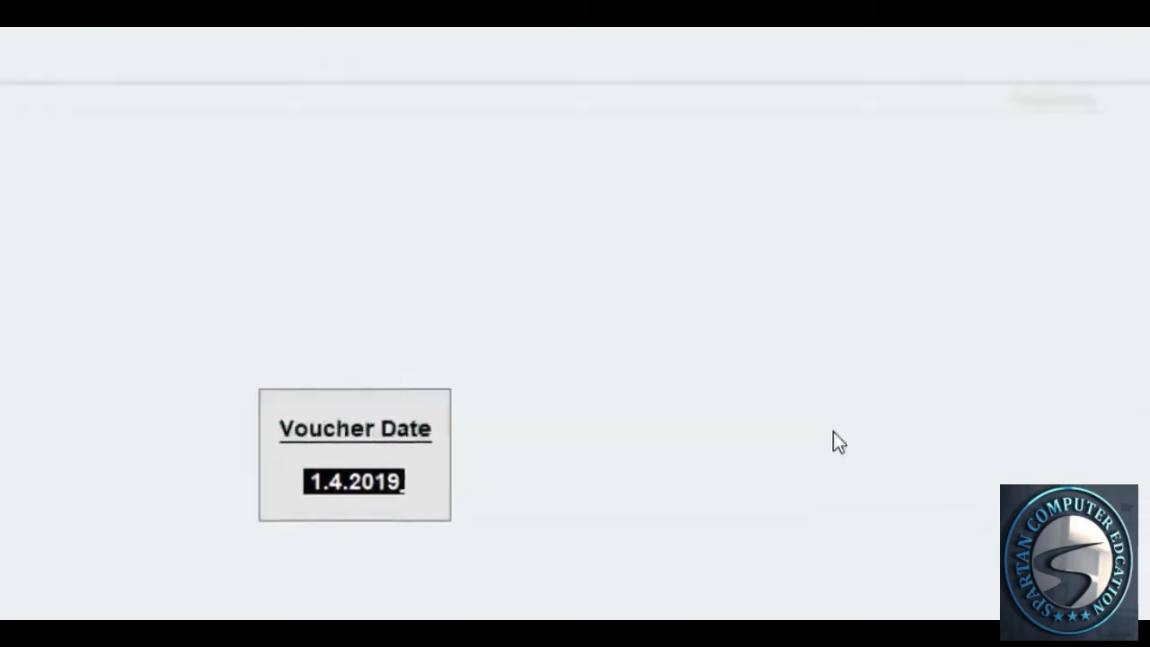
pyautogui.press('Return')
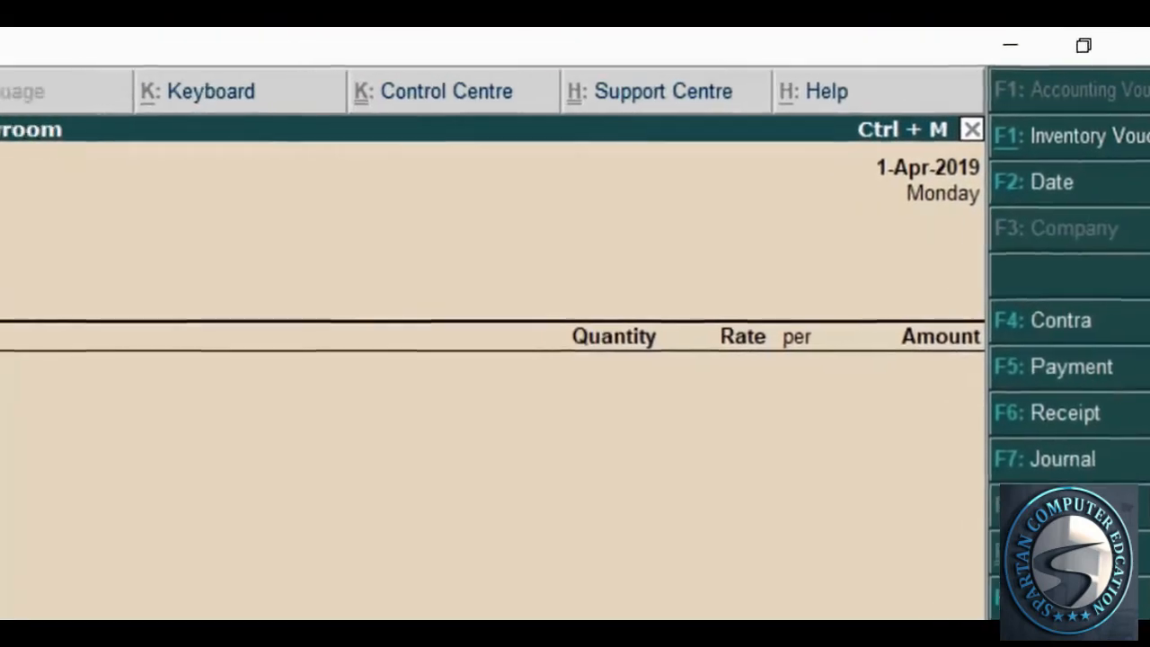
# Check the invoice number and enter 001 as the reference number
pyautogui.hotkey('alt', 'Tab')
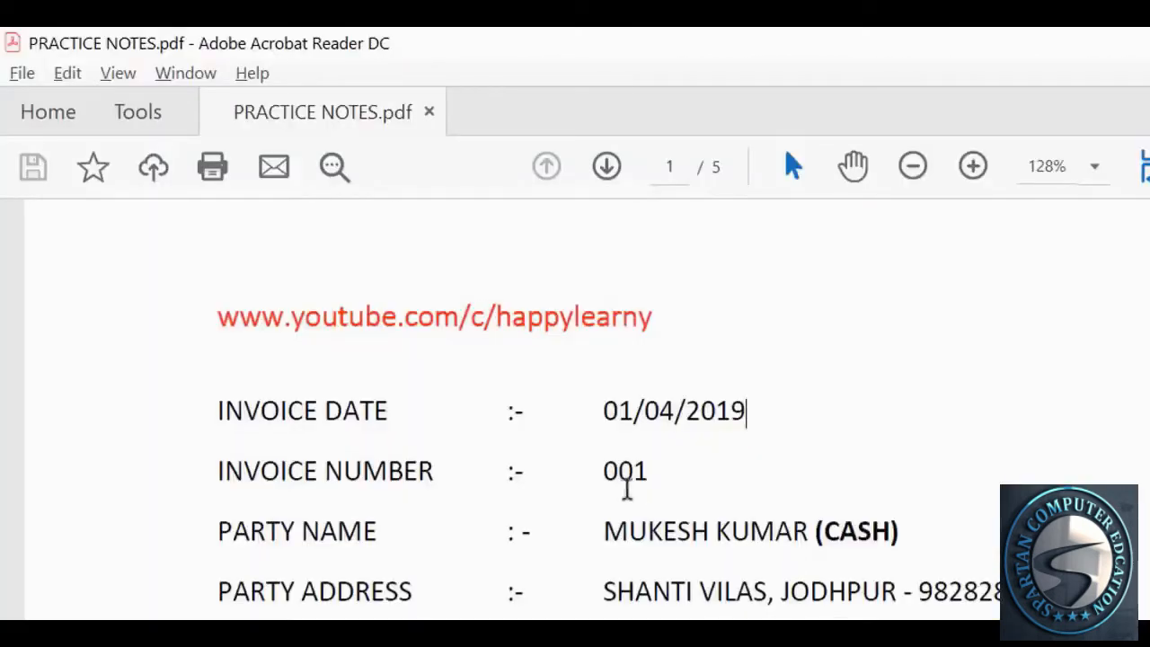
pyautogui.moveTo(603, 470); pyautogui.dragTo(648, 476)
pyautogui.click(649, 476)
pyautogui.hotkey('alt', 'Tab')
pyautogui.write('001')
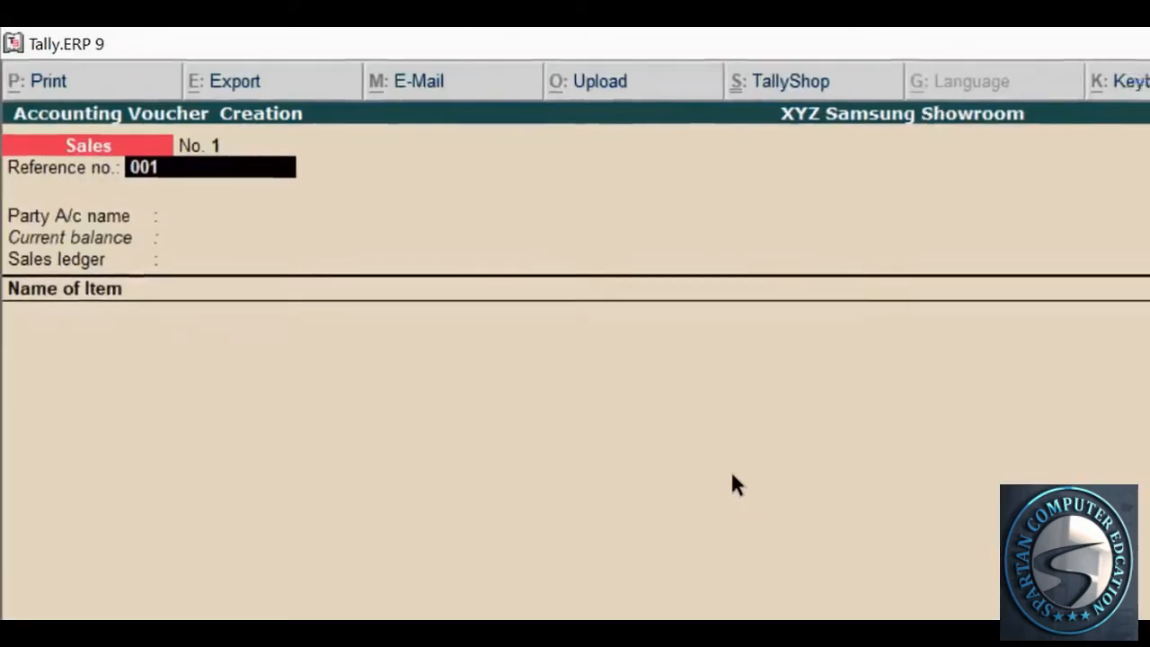
pyautogui.press('Return')
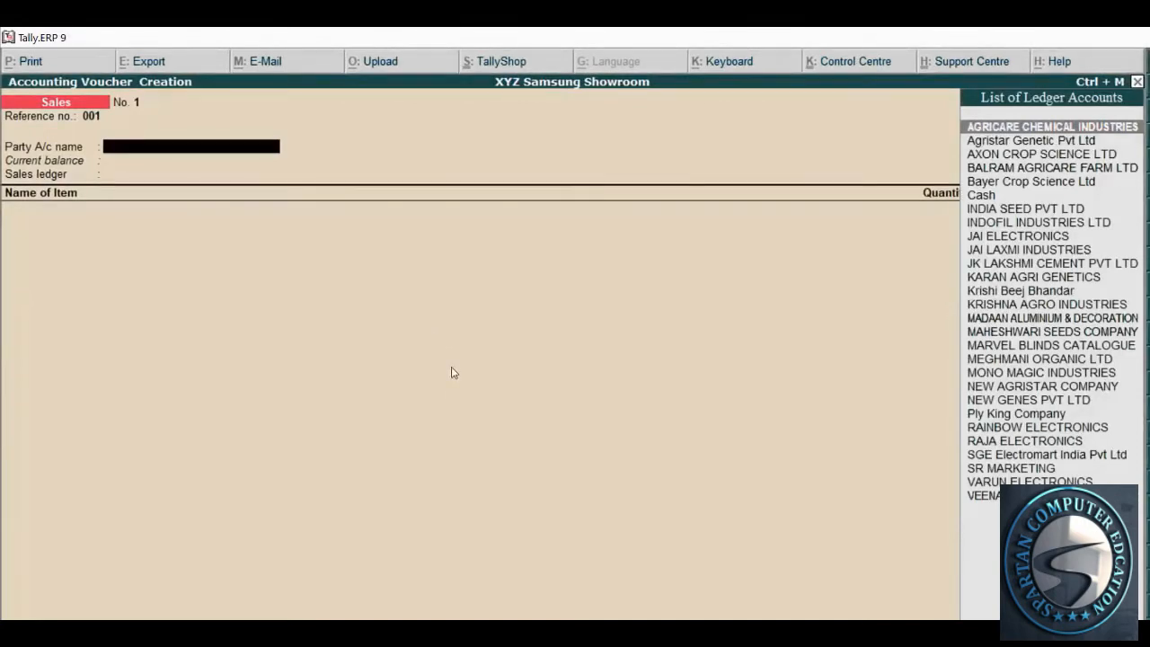
# Check the invoice's party name and set Cash as the party account
pyautogui.hotkey('alt', 'Tab')
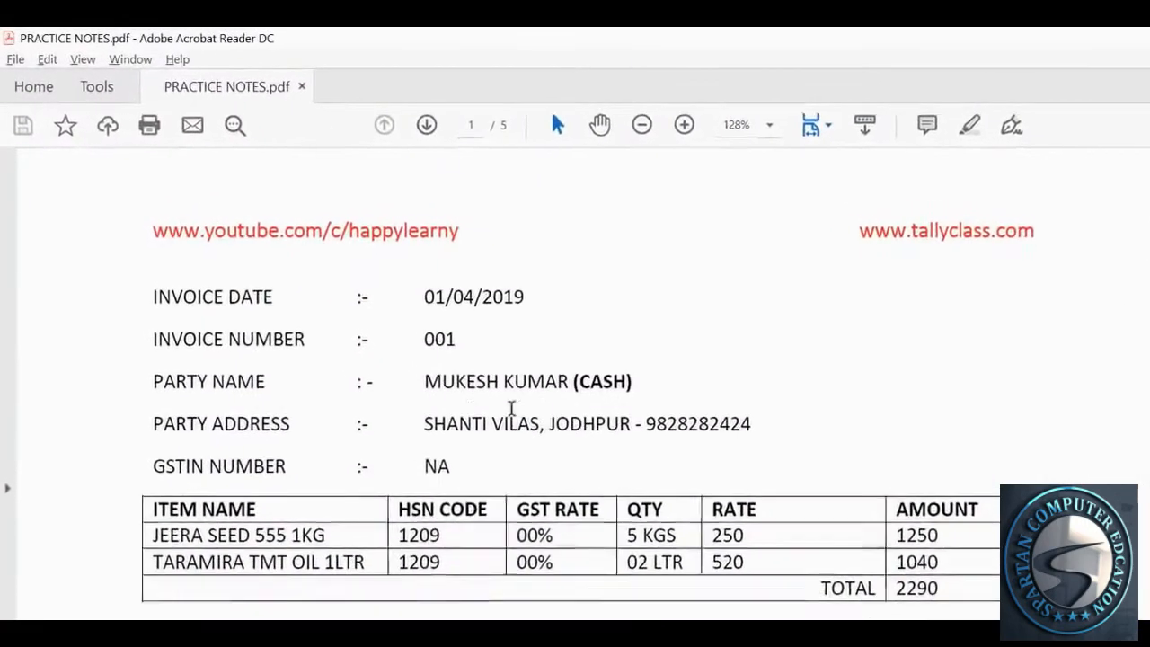
pyautogui.moveTo(426, 385); pyautogui.dragTo(639, 384)
pyautogui.click(640, 385)
pyautogui.hotkey('alt', 'Tab')
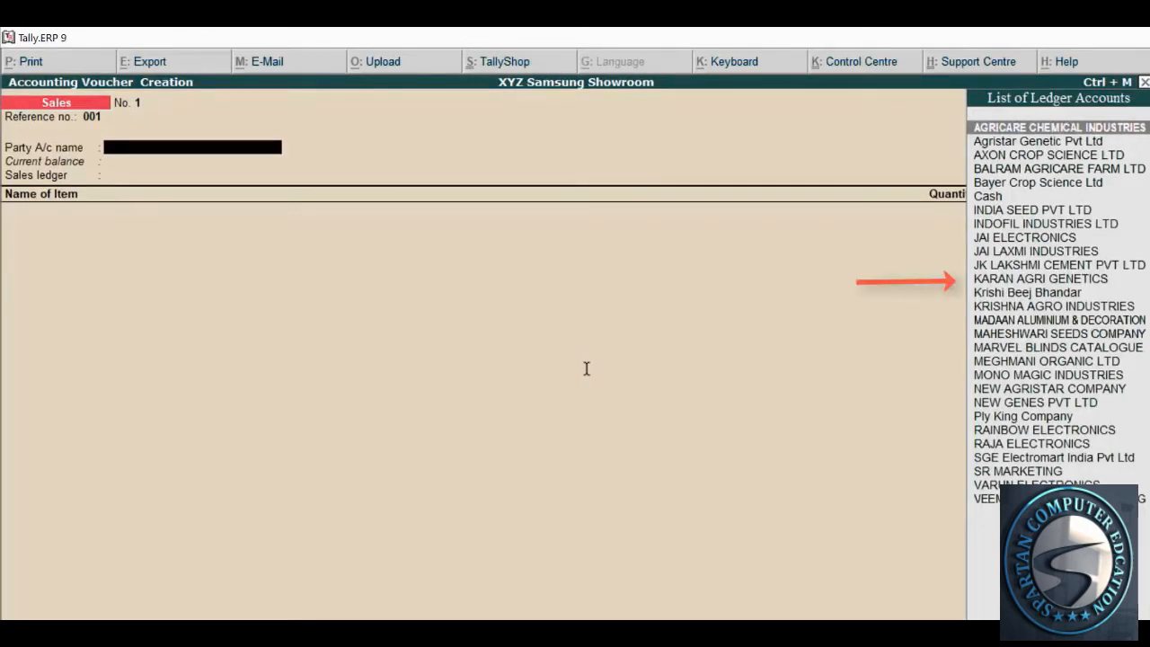
pyautogui.write('Cash')
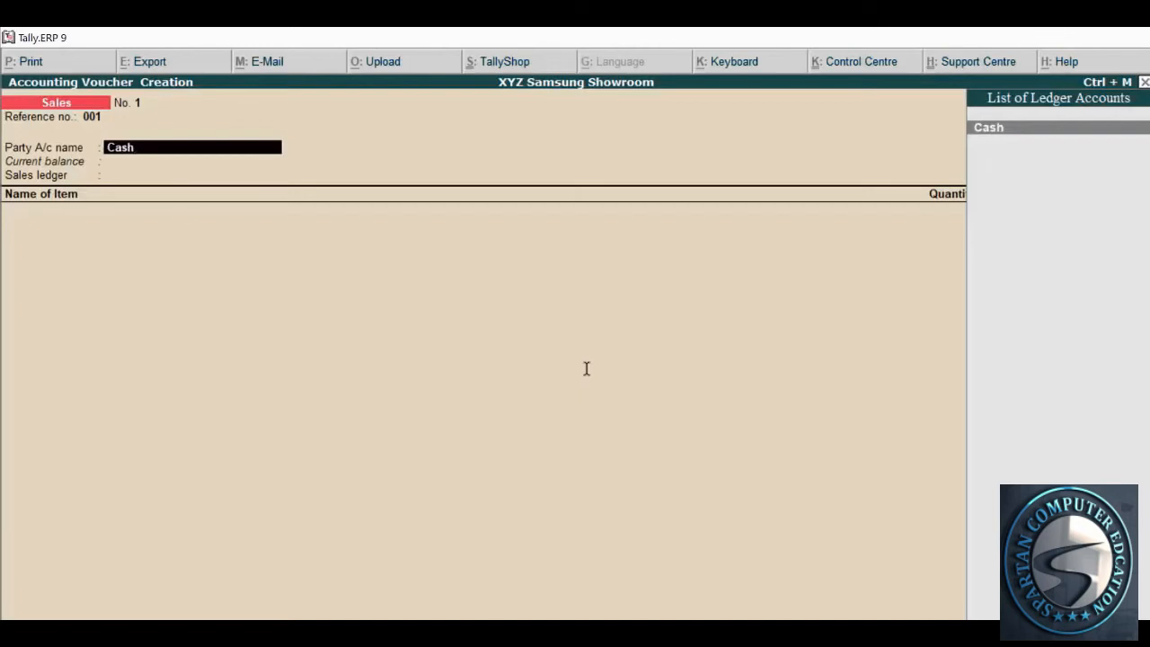
pyautogui.press('Return')
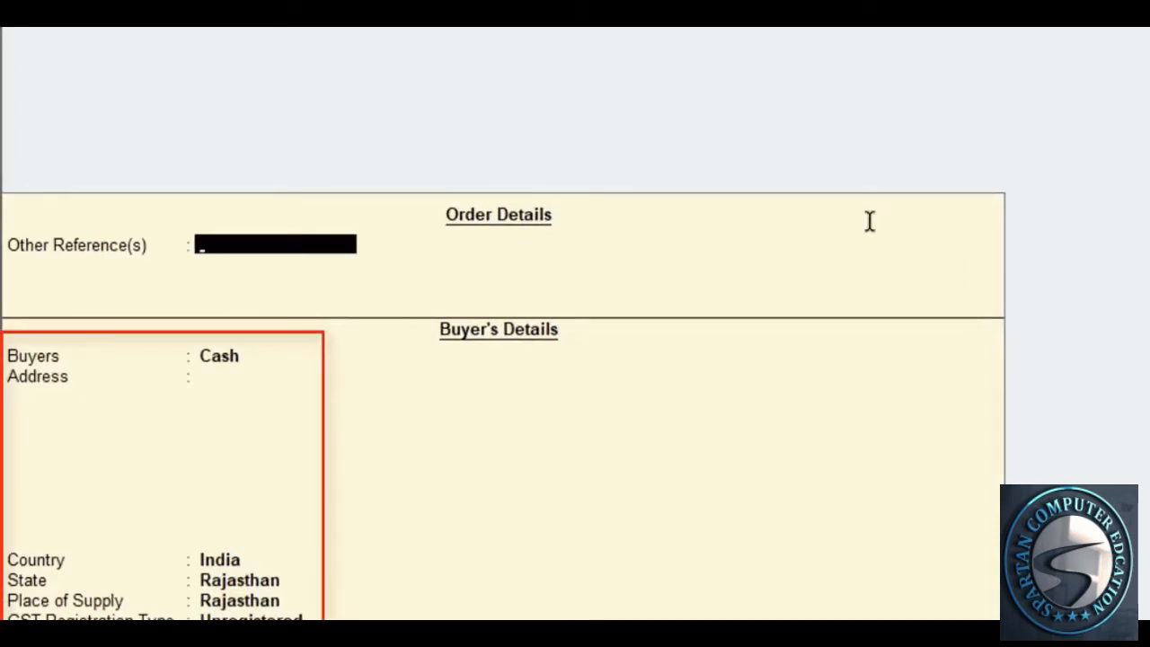
# Enter the buyer's name from the invoice
pyautogui.press('Return')
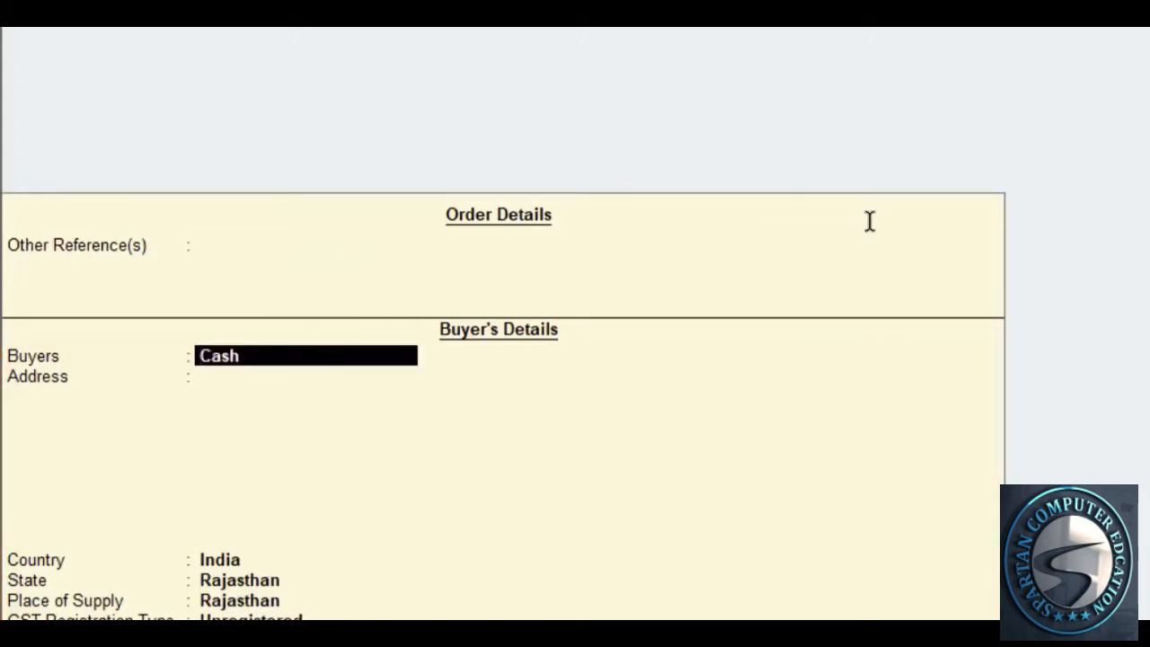
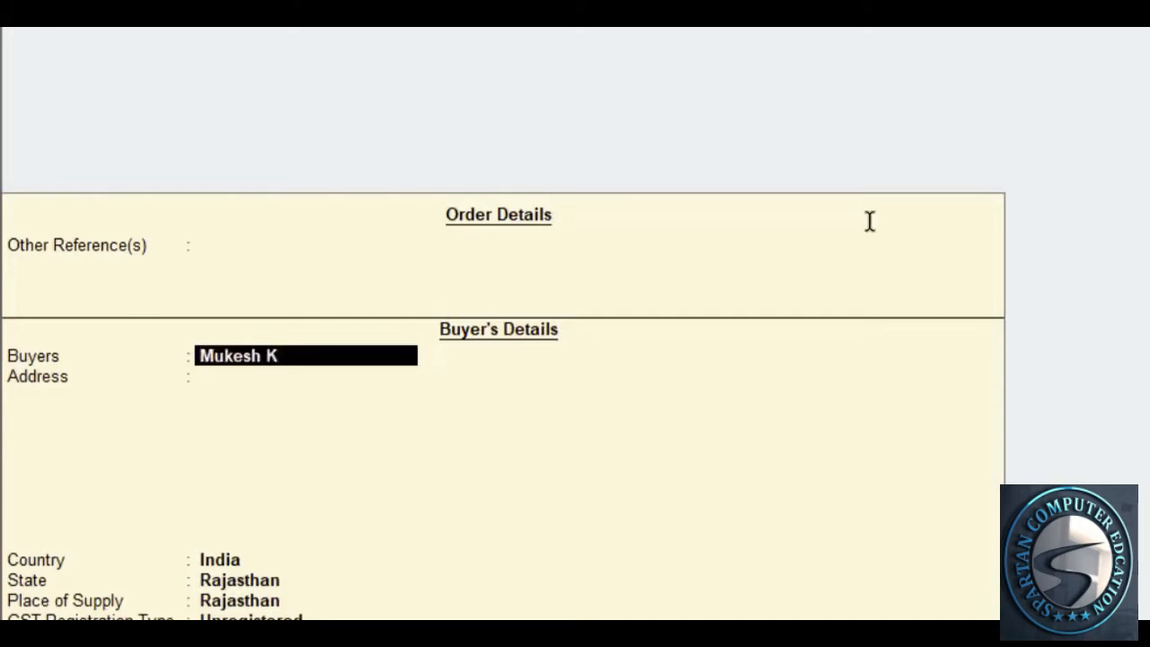
pyautogui.press('Return')
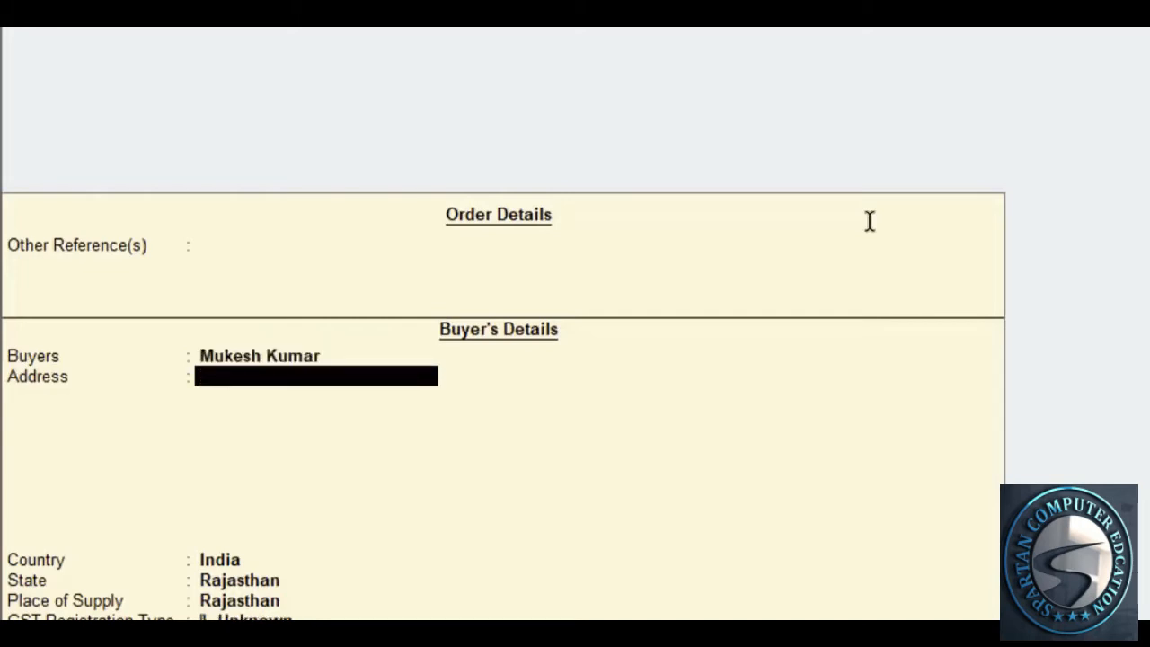
# Add the buyer's two address lines and phone number from the invoice
pyautogui.hotkey('alt', 'Tab')
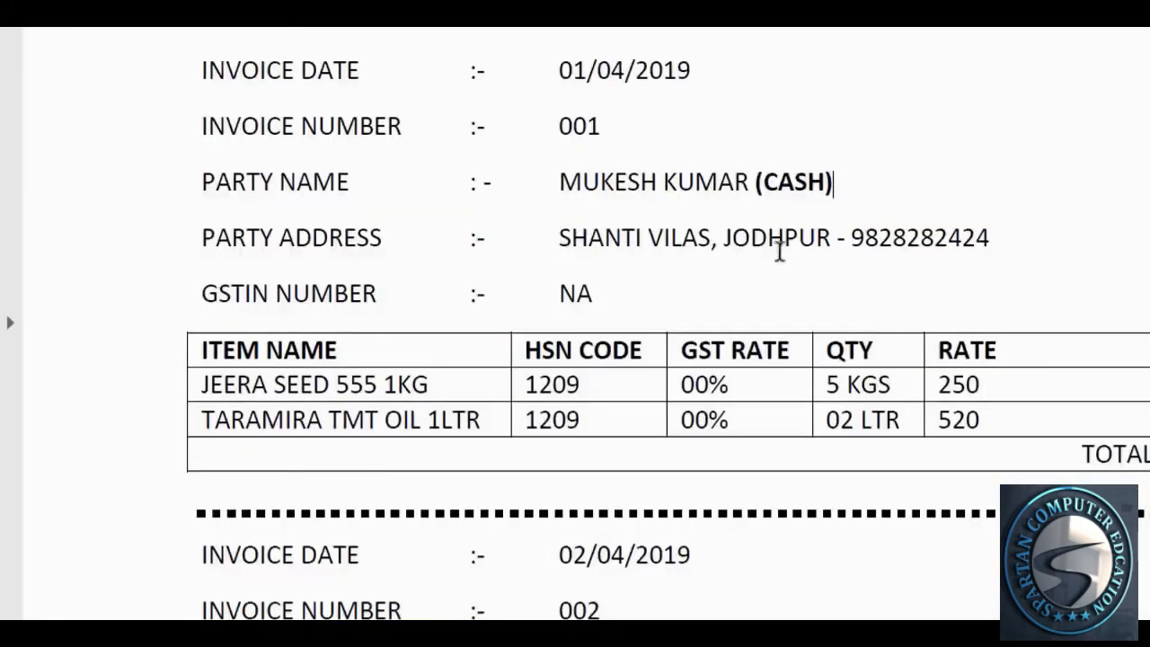
pyautogui.hotkey('alt', 'Tab')
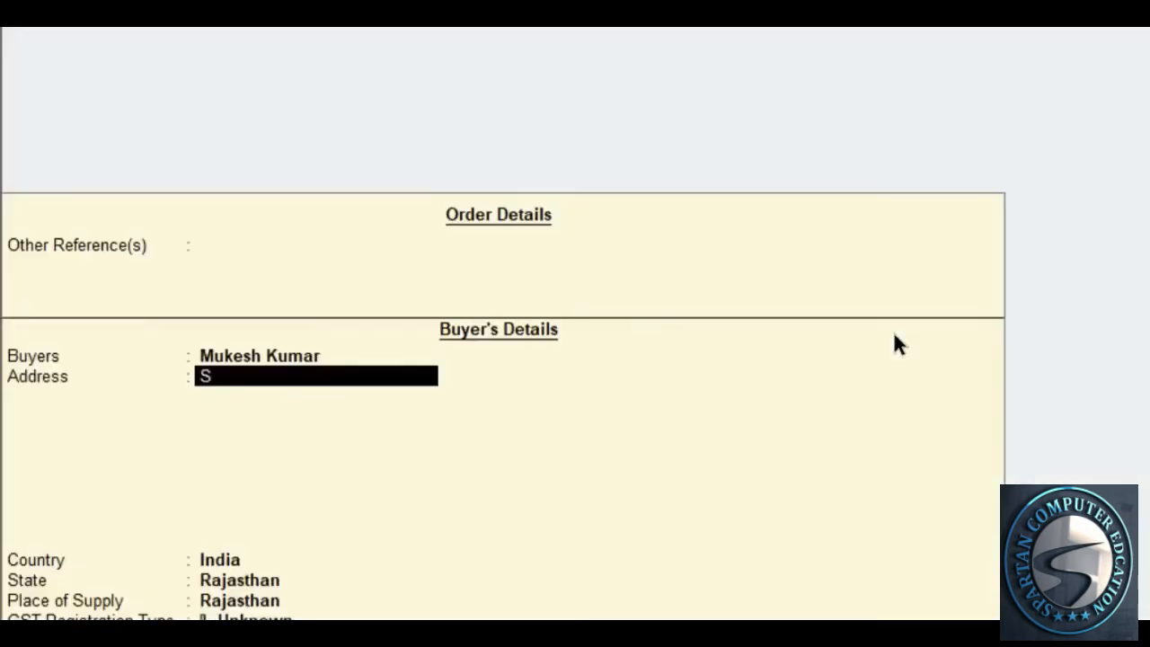
pyautogui.press('Return')
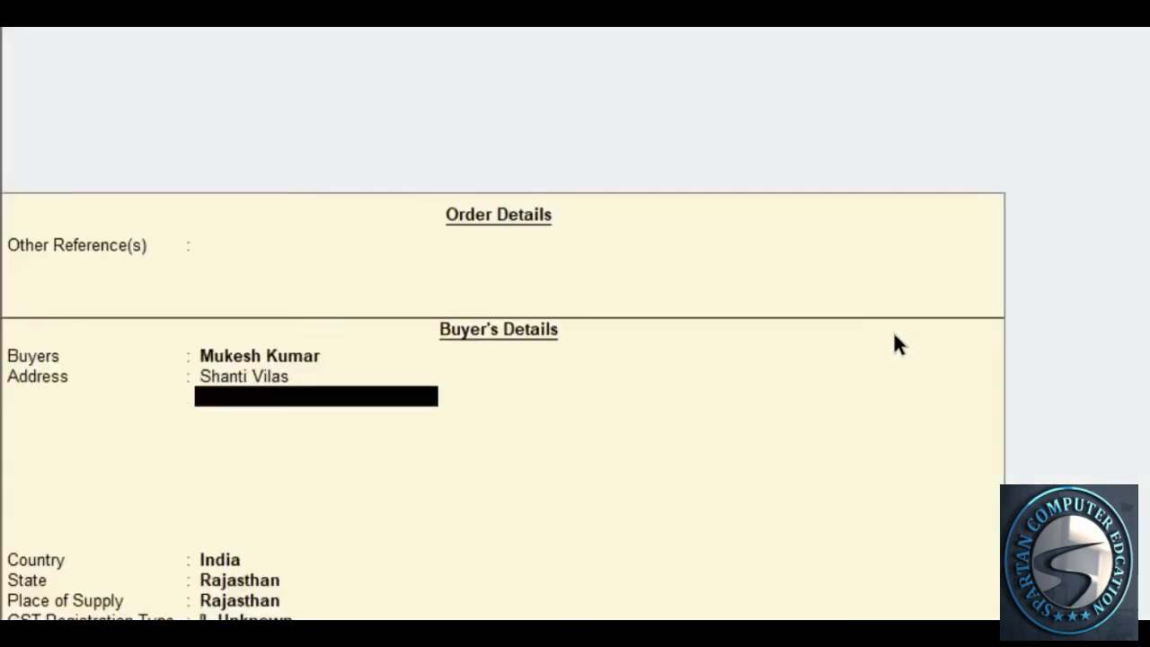
pyautogui.write('Jodhpur')
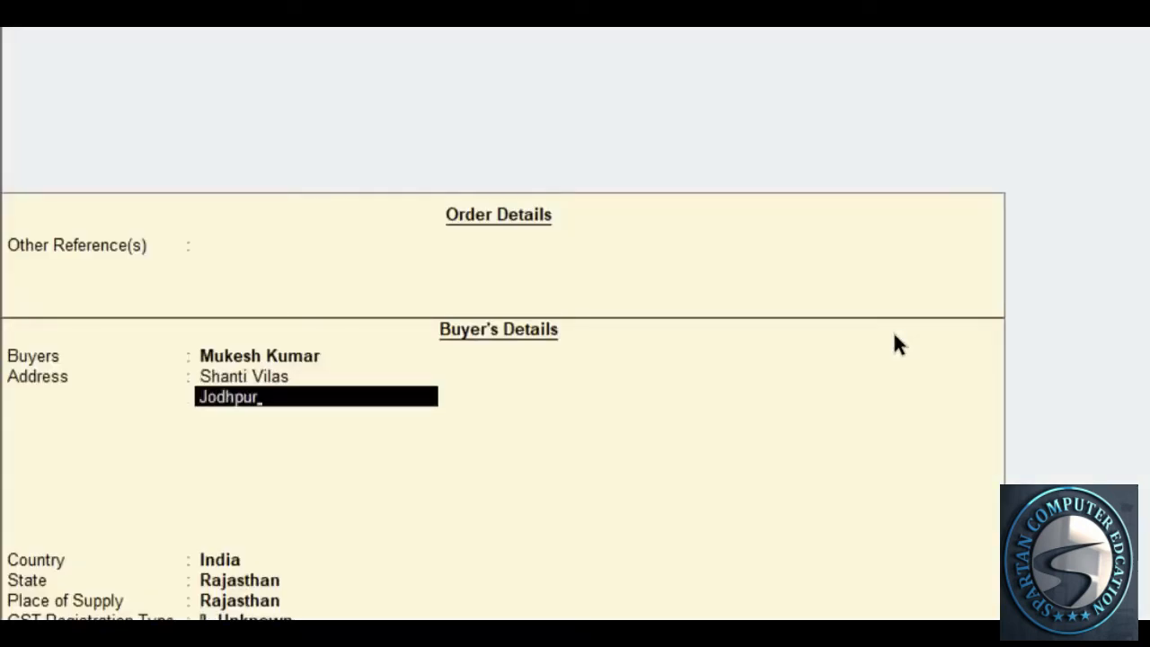
pyautogui.press('Return')
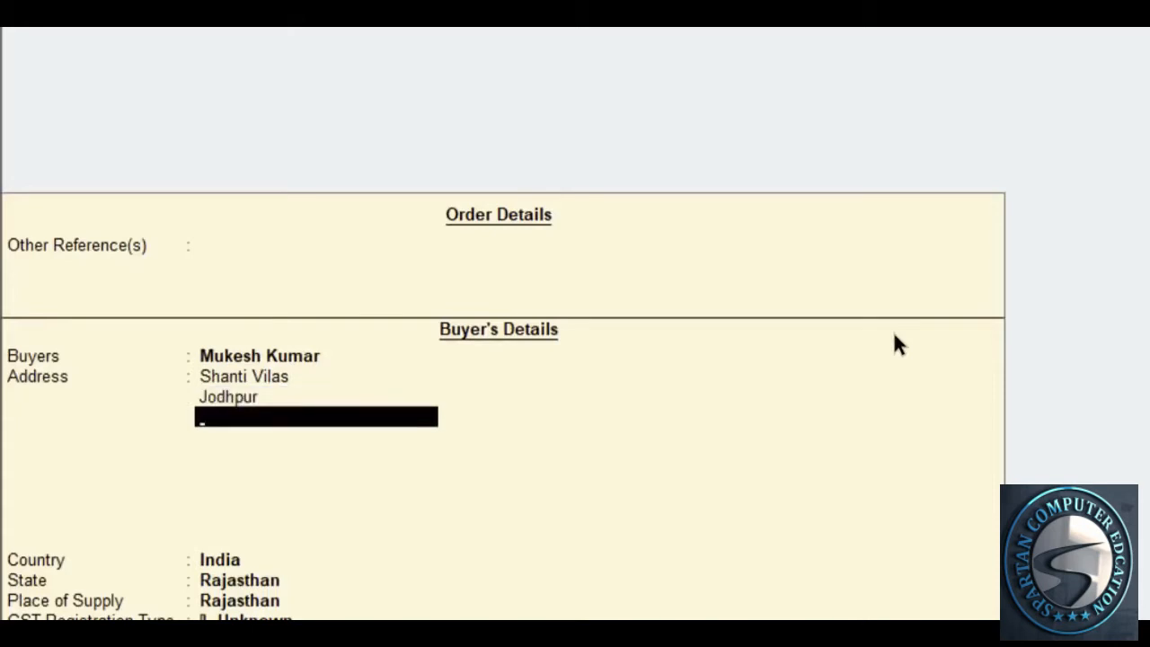
pyautogui.hotkey('alt', 'Tab')
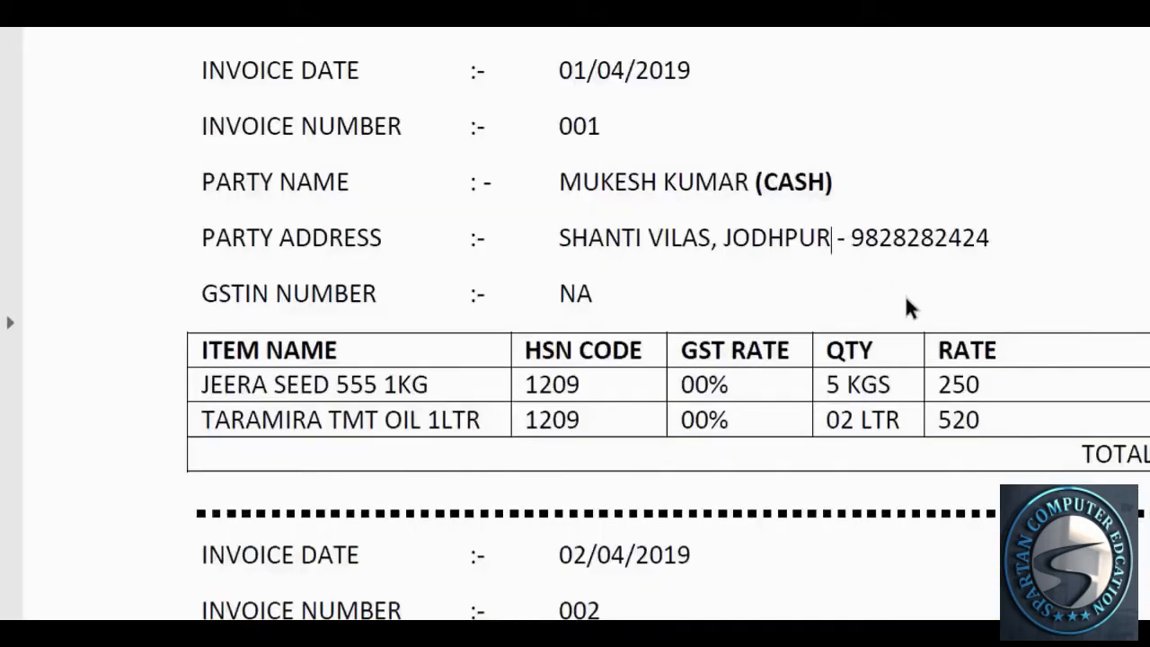
pyautogui.hotkey('alt', 'Tab')
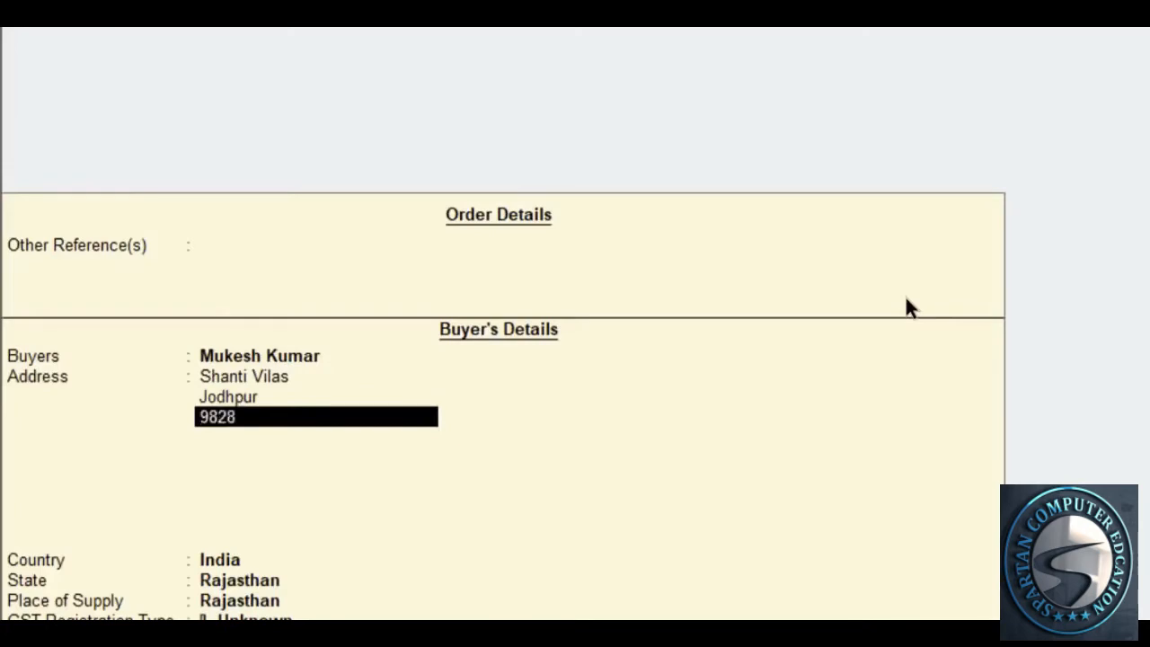
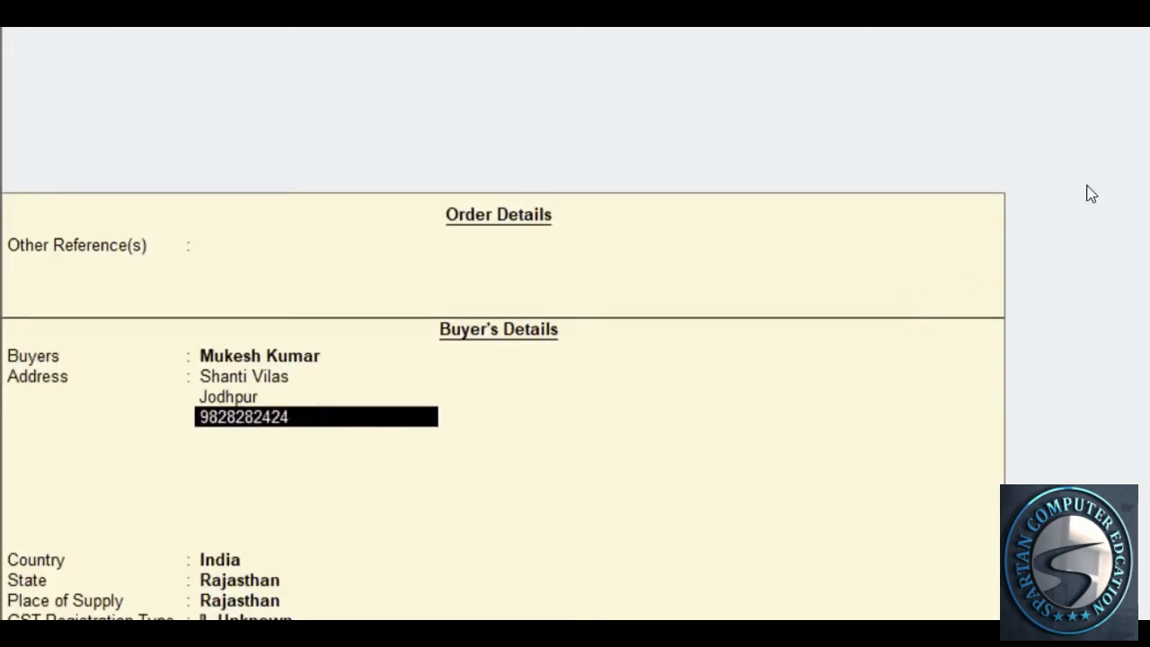
pyautogui.press('Return')
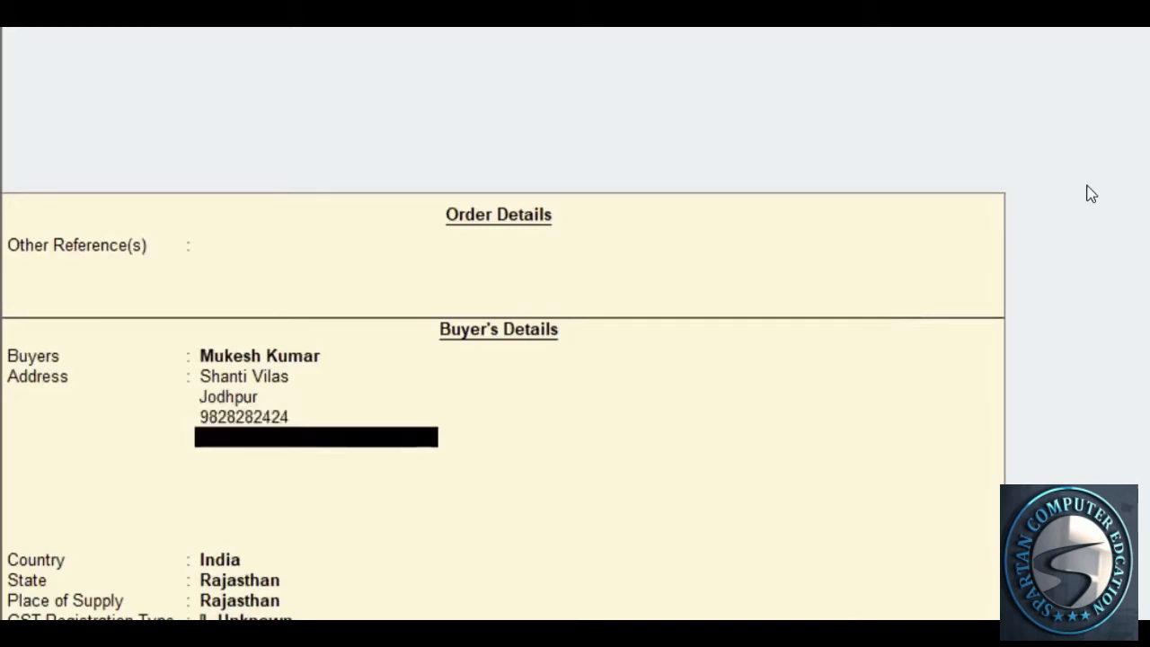
pyautogui.press('Return')
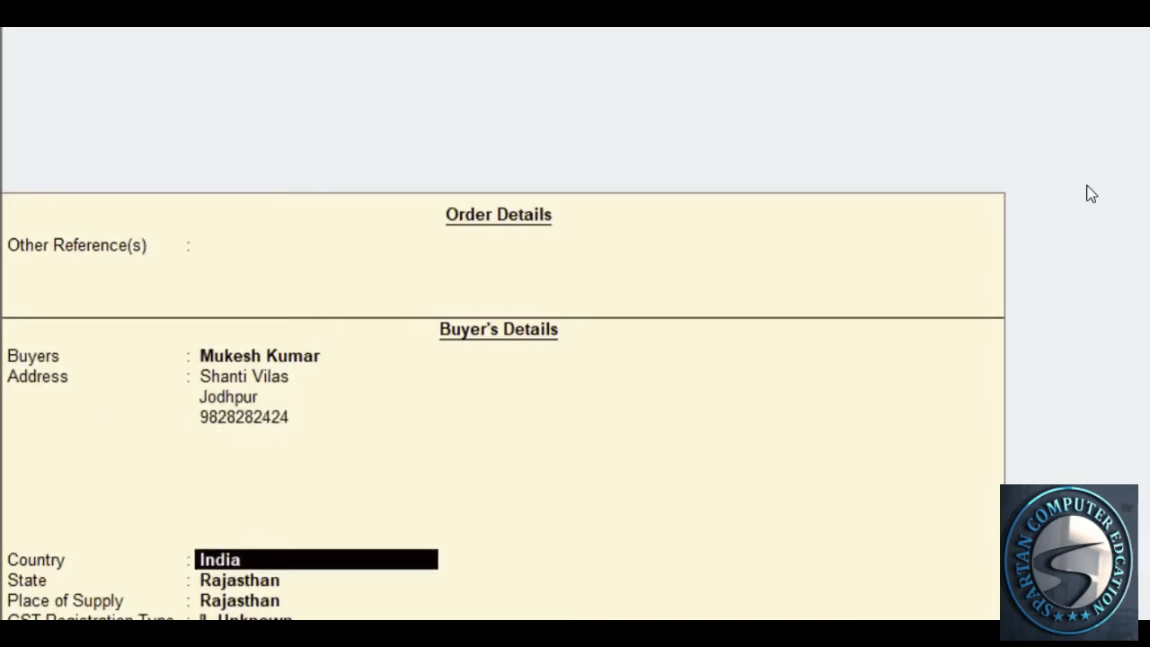
# Keep India, Rajasthan and Place of Supply, then browse the GST registration types
pyautogui.press('Return')
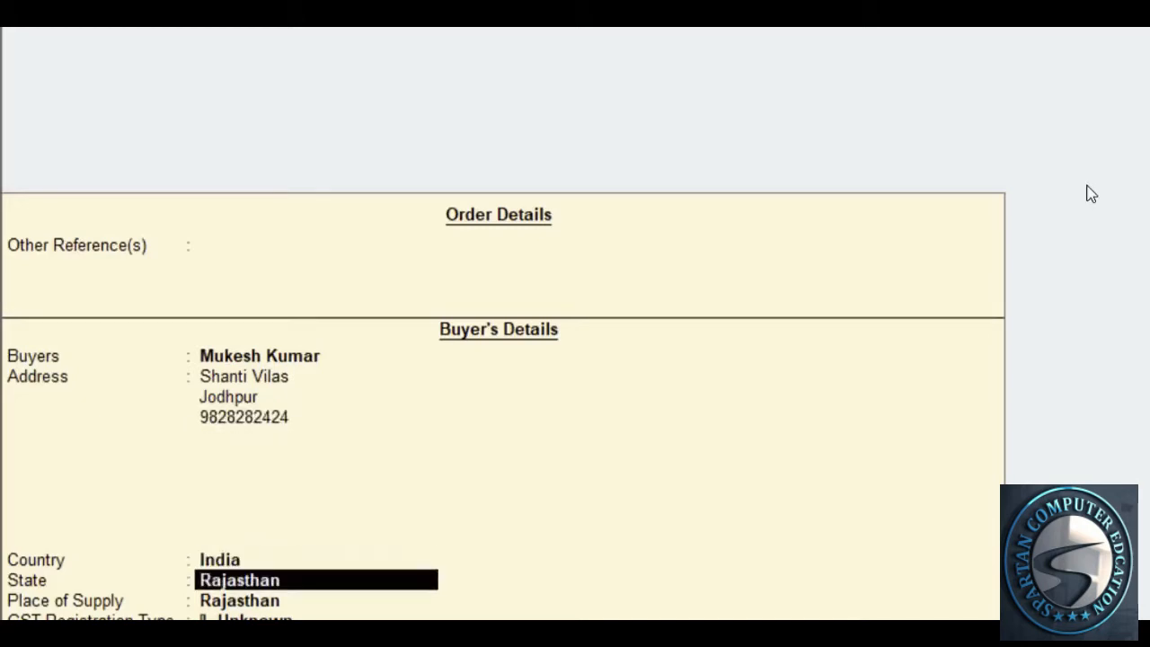
pyautogui.press('Return')
pyautogui.press('BackSpace')
pyautogui.press('Return')
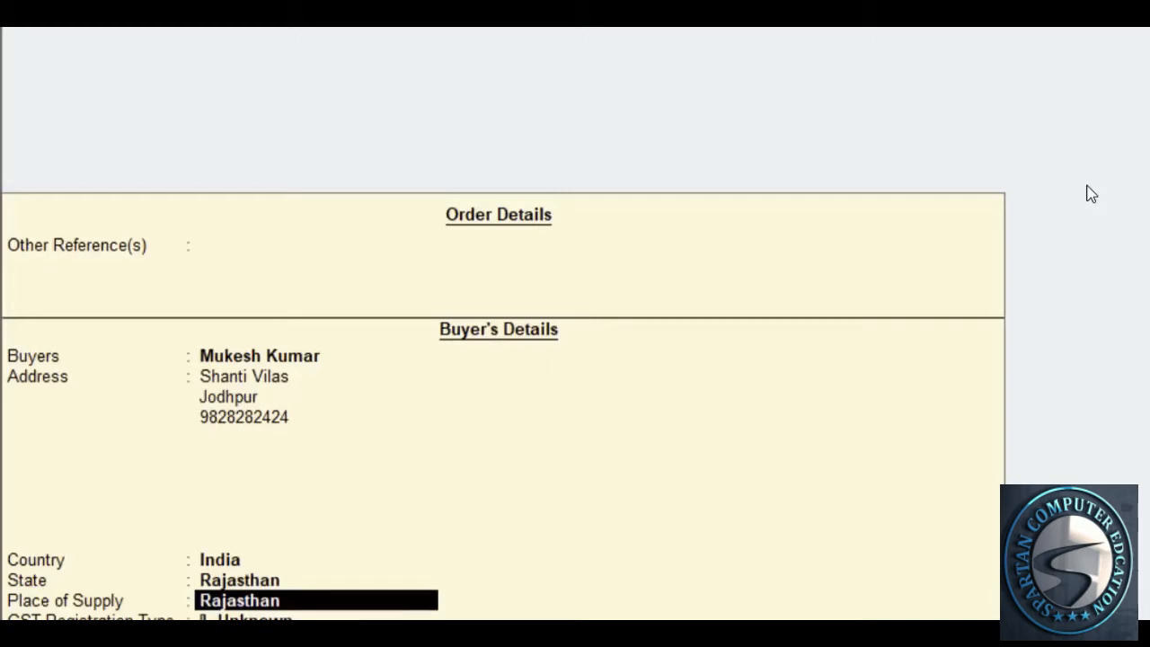
pyautogui.press('Return')
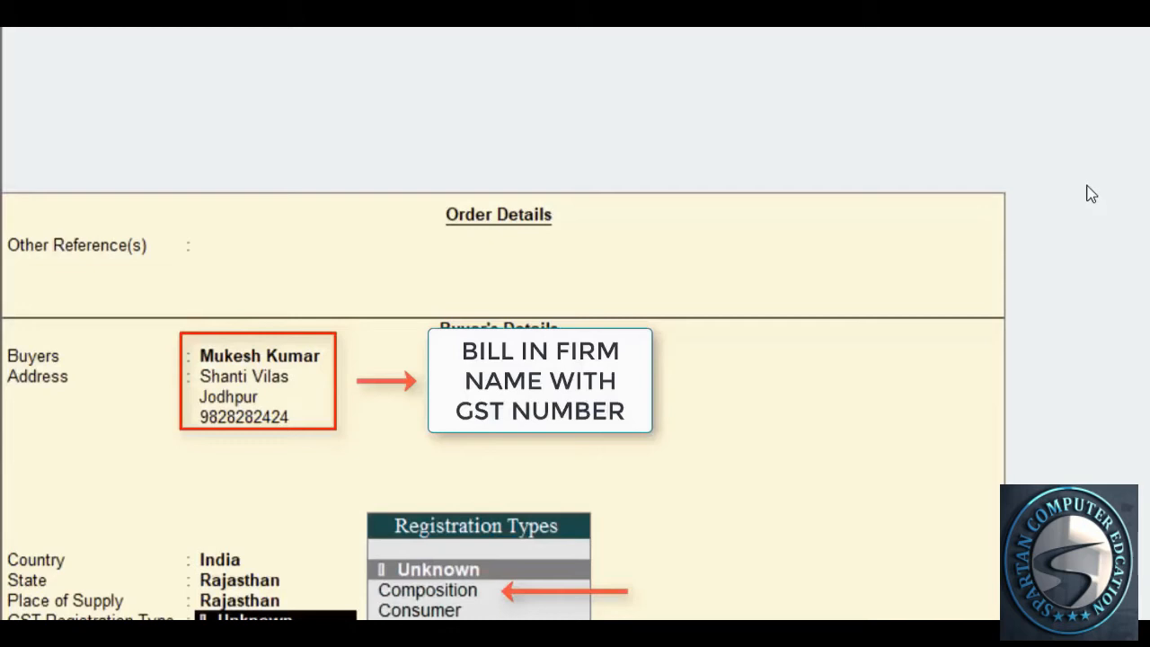
pyautogui.press('Down')
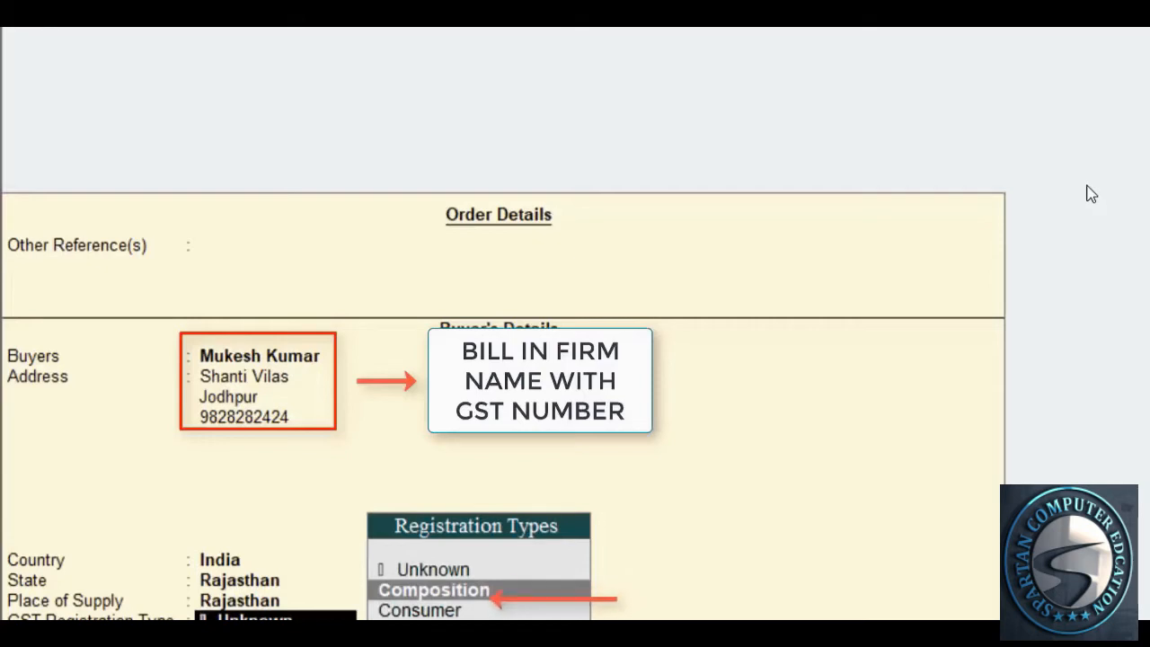
pyautogui.press('Down')
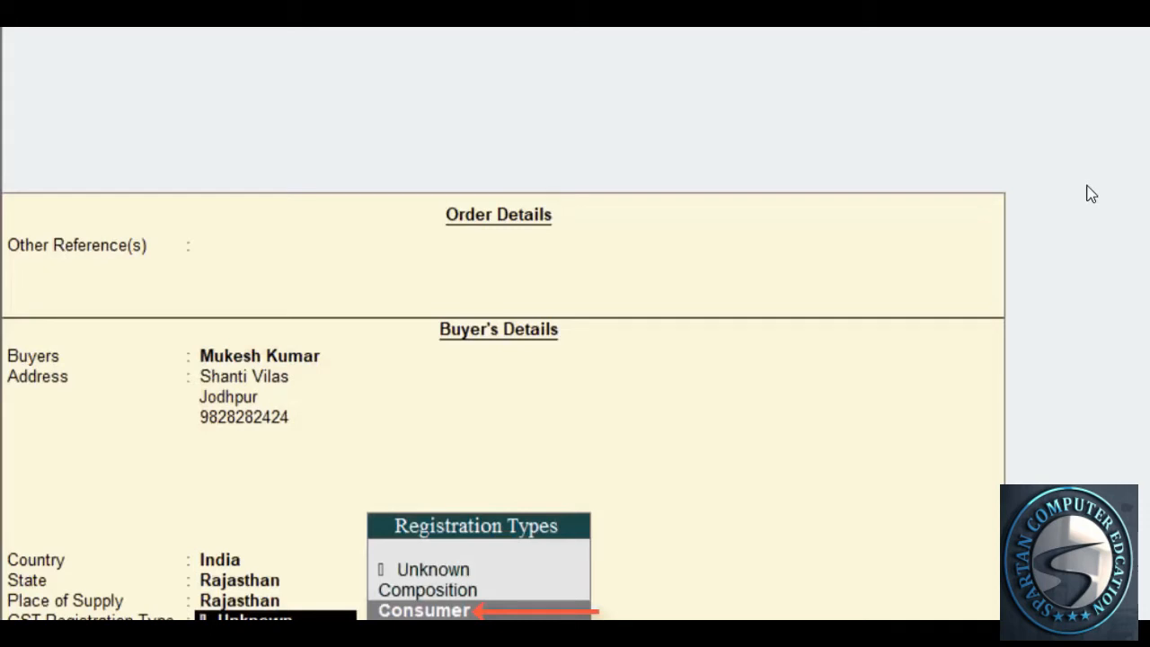
pyautogui.press('Down')
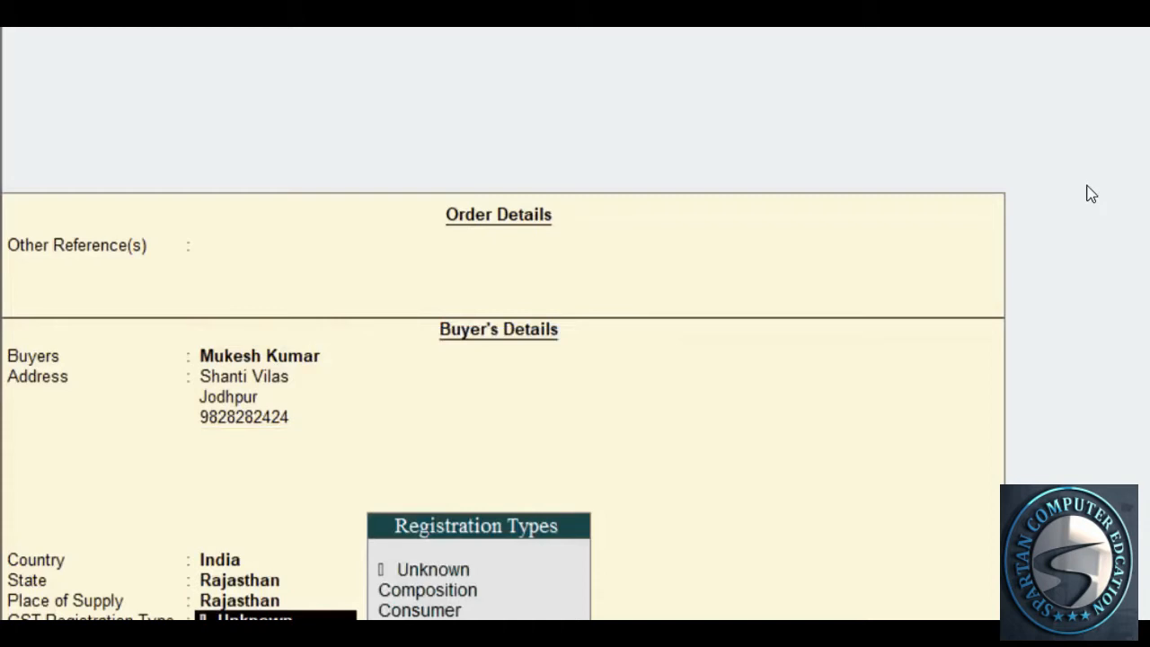
pyautogui.press('Down')
pyautogui.press('Down')
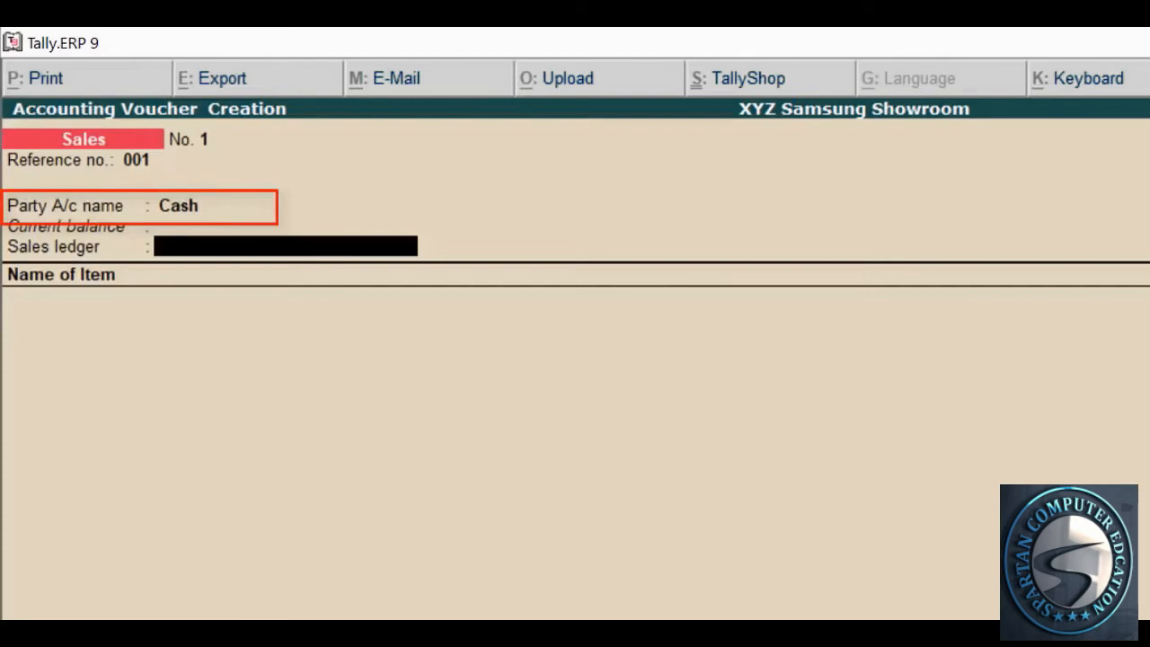
pyautogui.press('BackSpace')
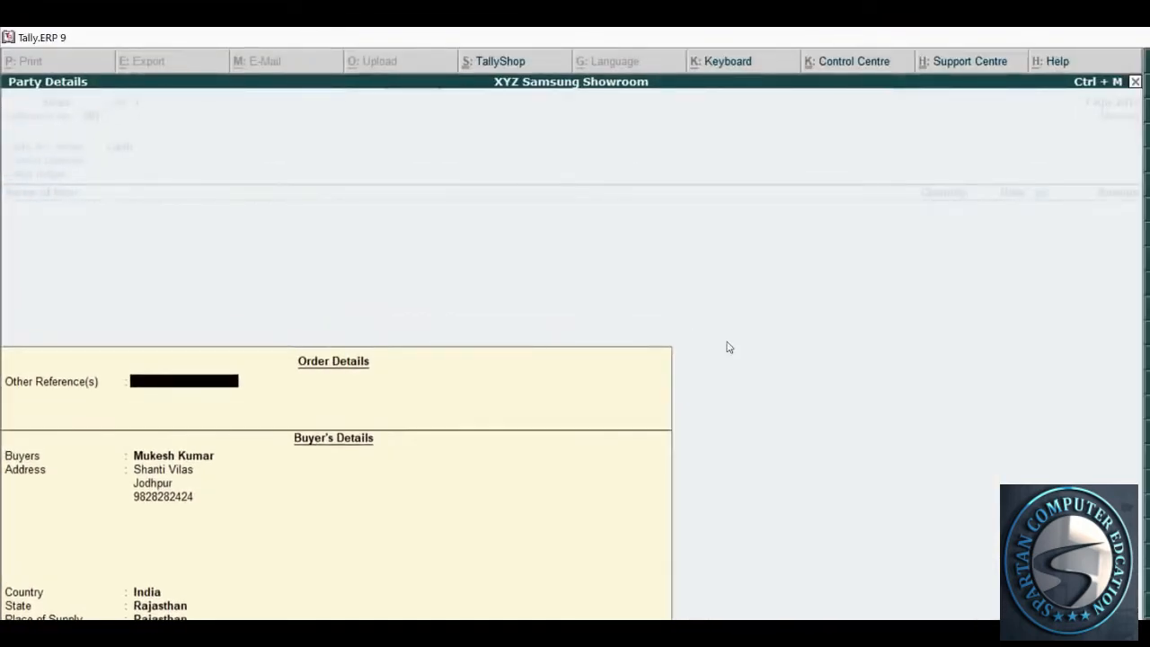
pyautogui.press('Return')
pyautogui.press('Return')
pyautogui.press('Return')
pyautogui.press('Return')
pyautogui.press('Return')
pyautogui.press('Return')
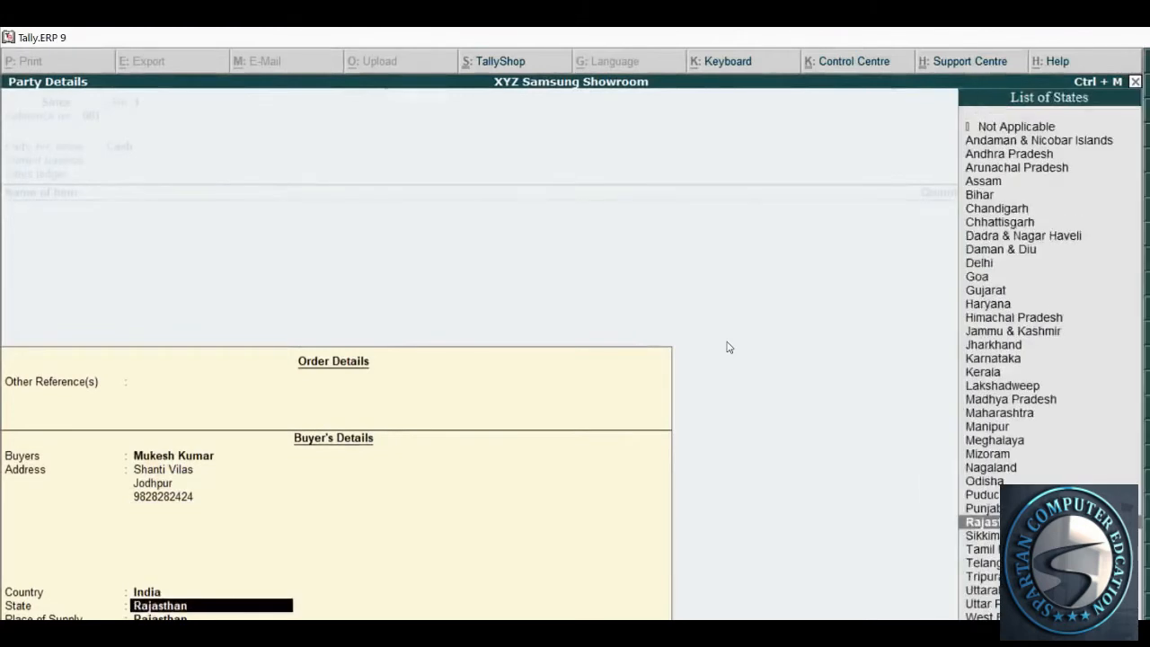
pyautogui.press('Return')
pyautogui.press('Return')
pyautogui.press('Return')
pyautogui.press('Return')
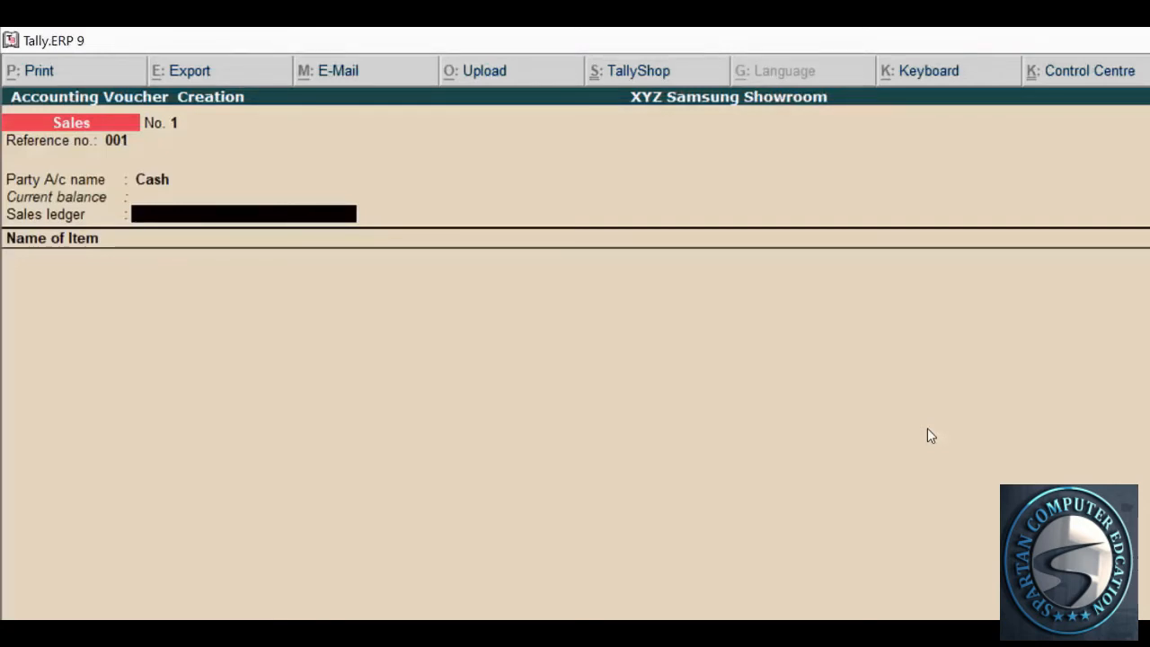
# Check the item JEERA, the 00% GST rate and the city JODHPUR on the invoice
pyautogui.hotkey('alt', 'Tab')
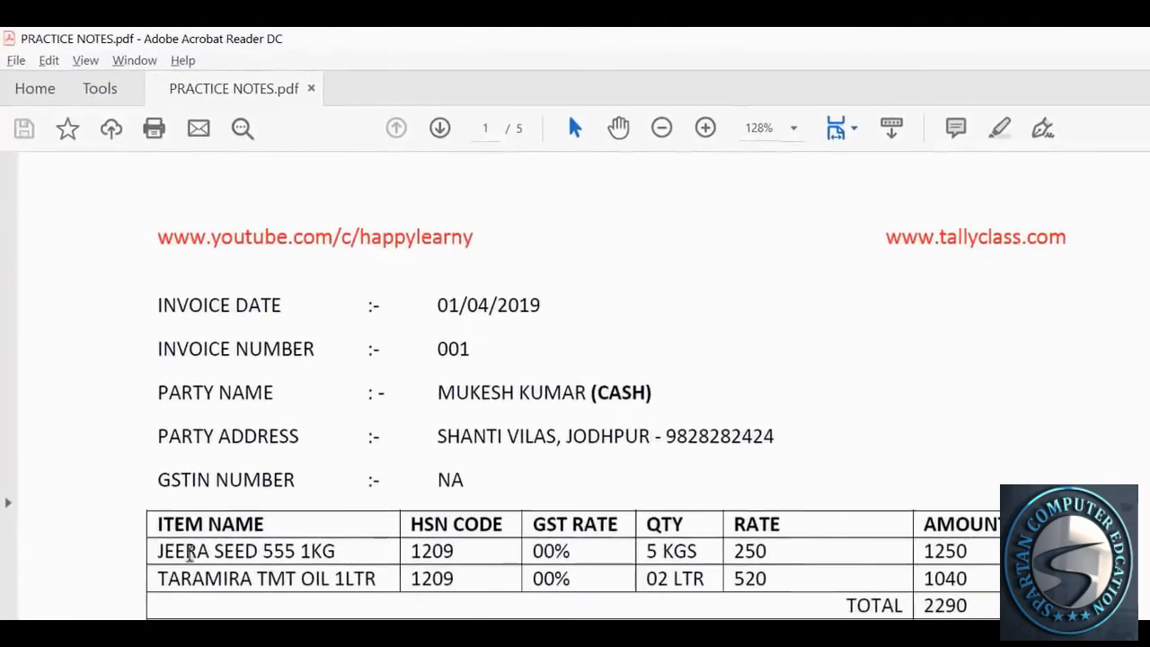
pyautogui.moveTo(159, 551); pyautogui.dragTo(213, 551)
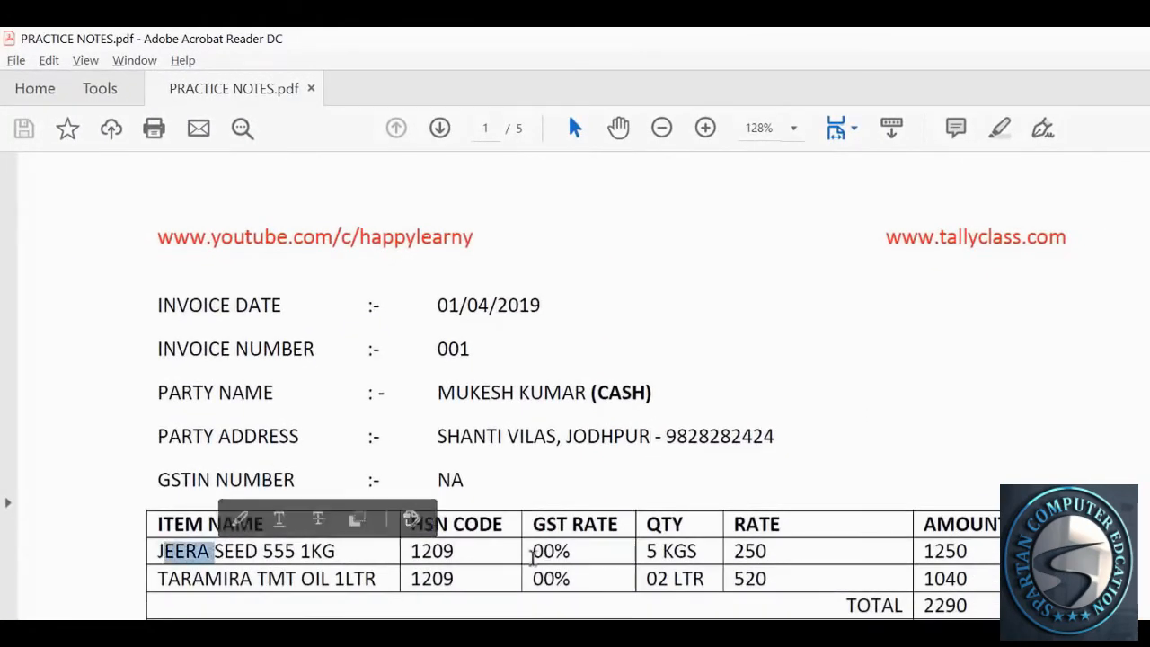
pyautogui.moveTo(531, 551); pyautogui.dragTo(603, 549)
pyautogui.click(603, 550)
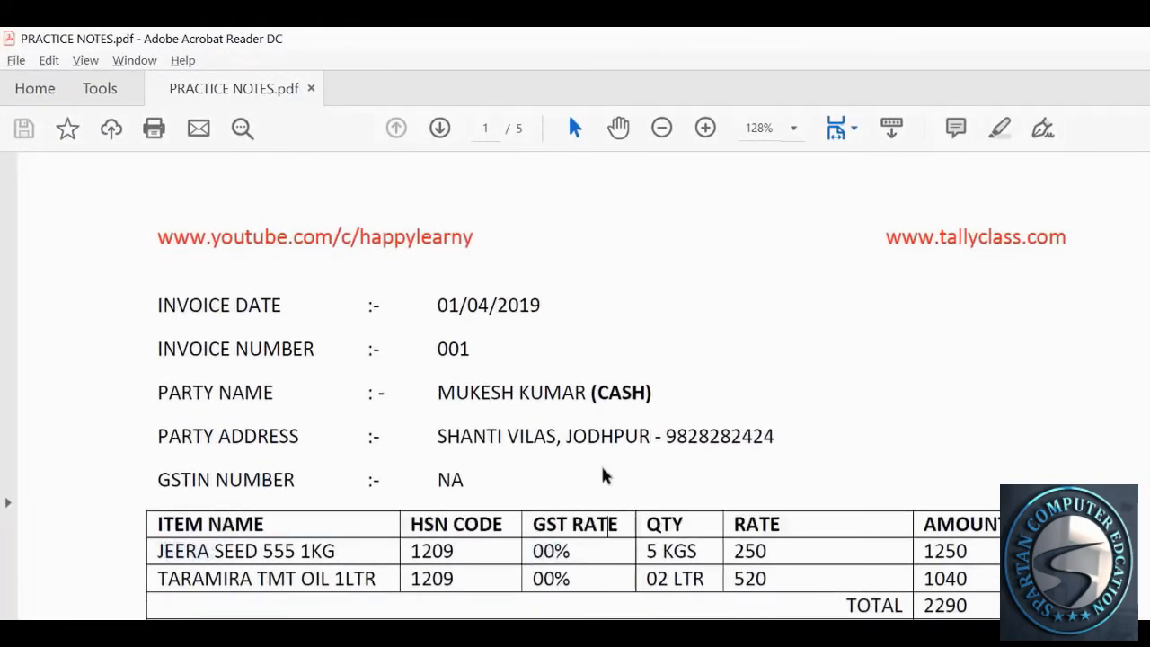
pyautogui.moveTo(566, 437); pyautogui.dragTo(654, 440)
pyautogui.click(654, 458)
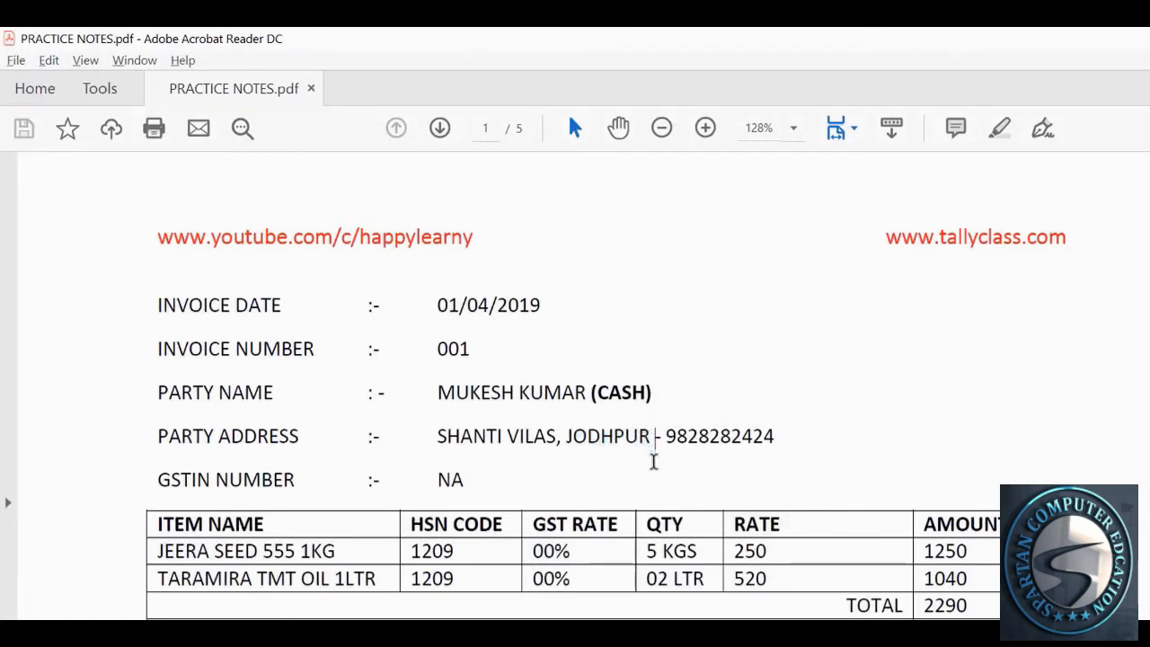
pyautogui.moveTo(568, 437); pyautogui.dragTo(650, 439)
pyautogui.hotkey('alt', 'Tab')
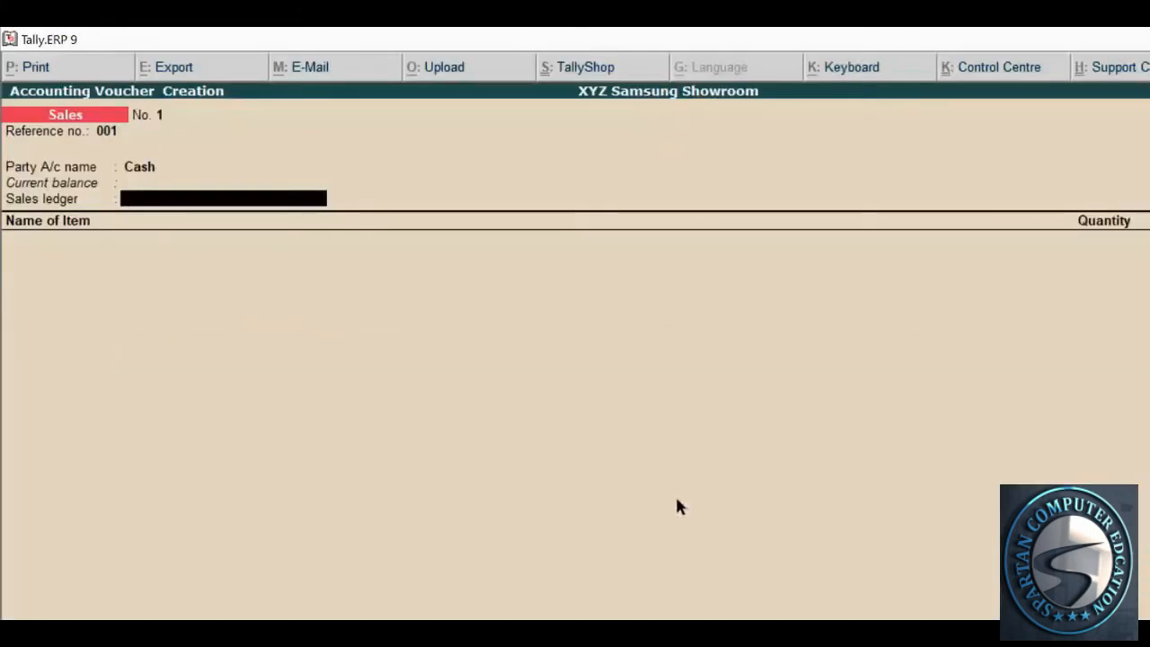
# Start a new ledger named Sales Exempted from the Sales ledger field
pyautogui.hotkey('alt', 'c')
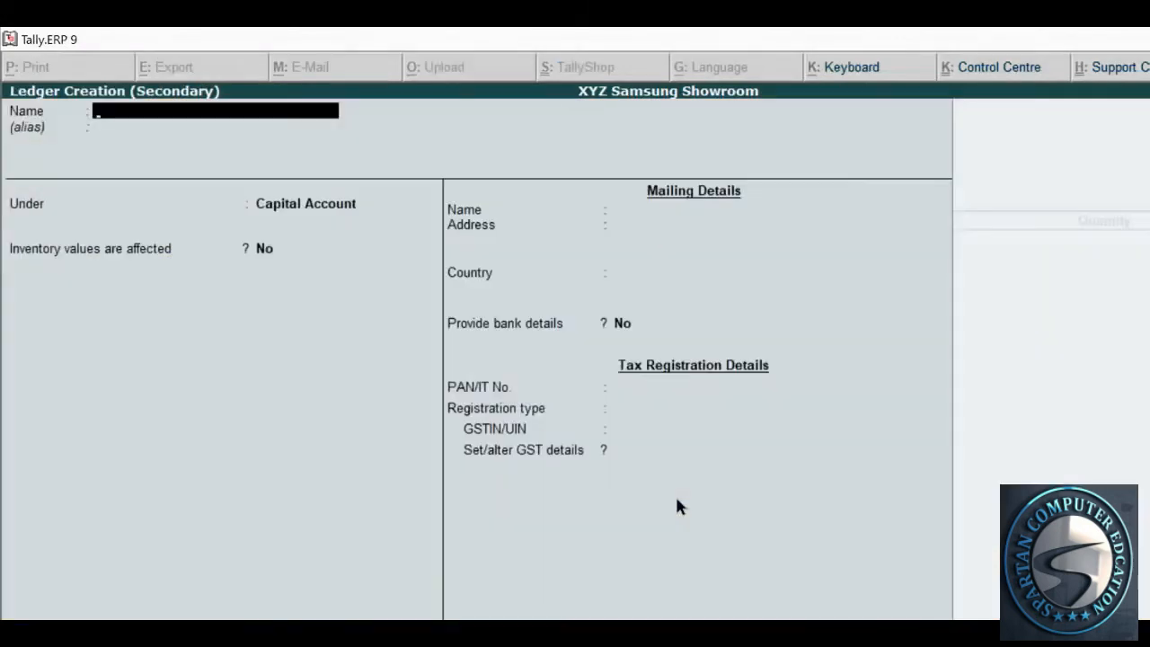
pyautogui.write('Sales Exempted')
pyautogui.press('Return')
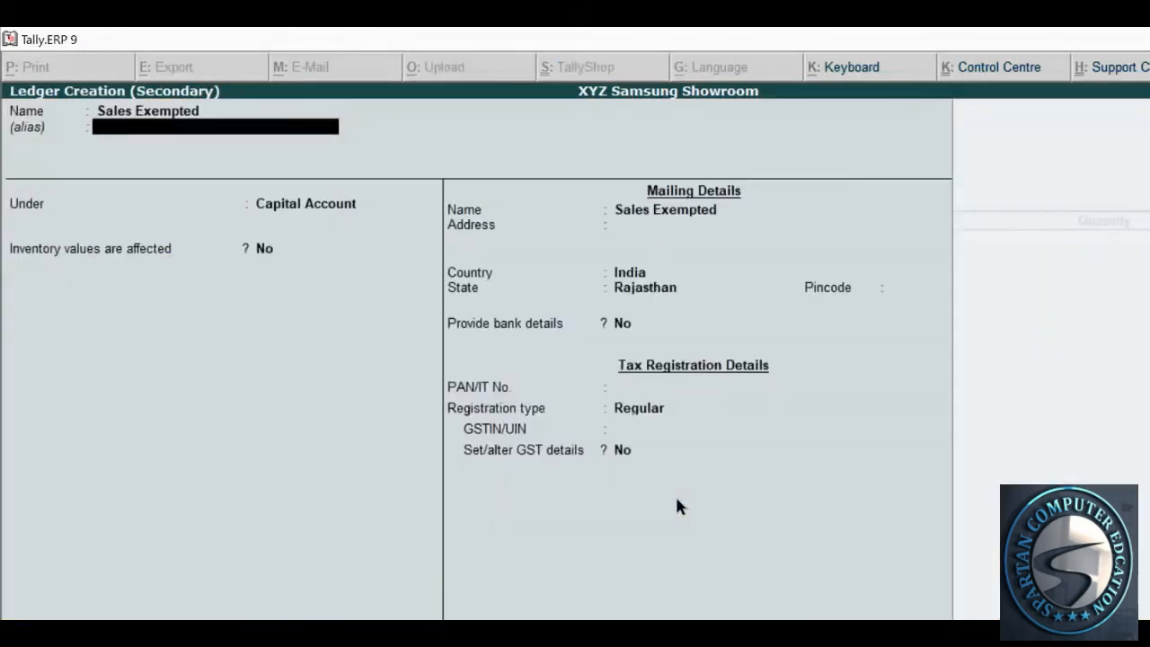
pyautogui.press('Return')
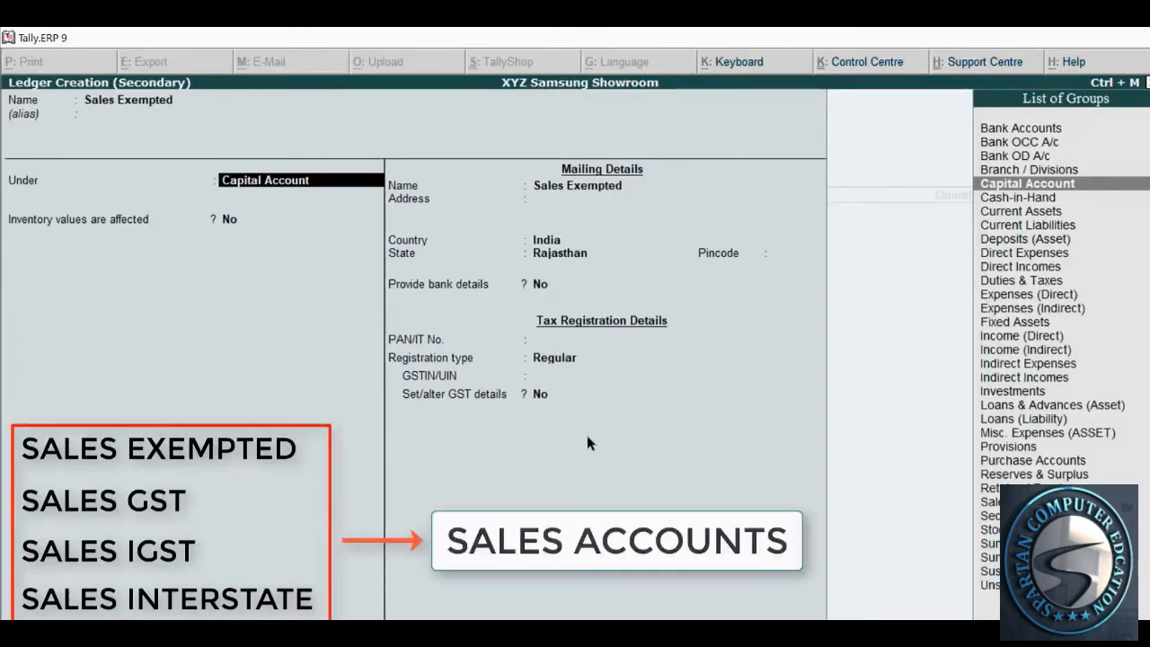
# Place Sales Exempted under Sales Accounts with Goods as supply type and save it
pyautogui.write('Sales')
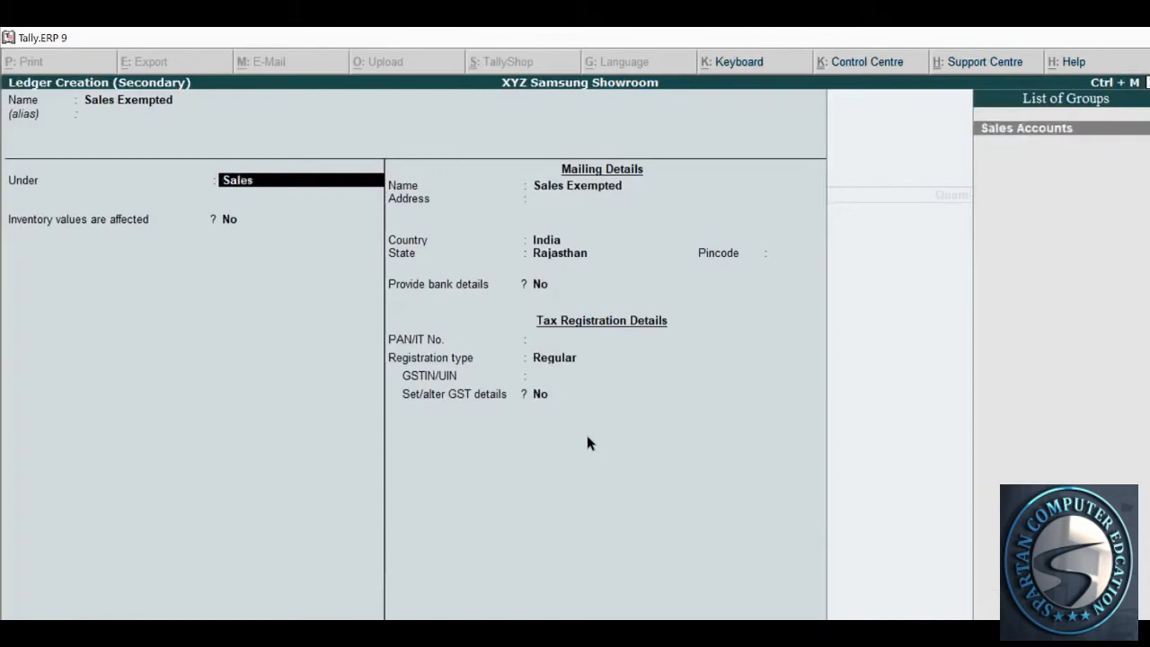
pyautogui.press('Return')
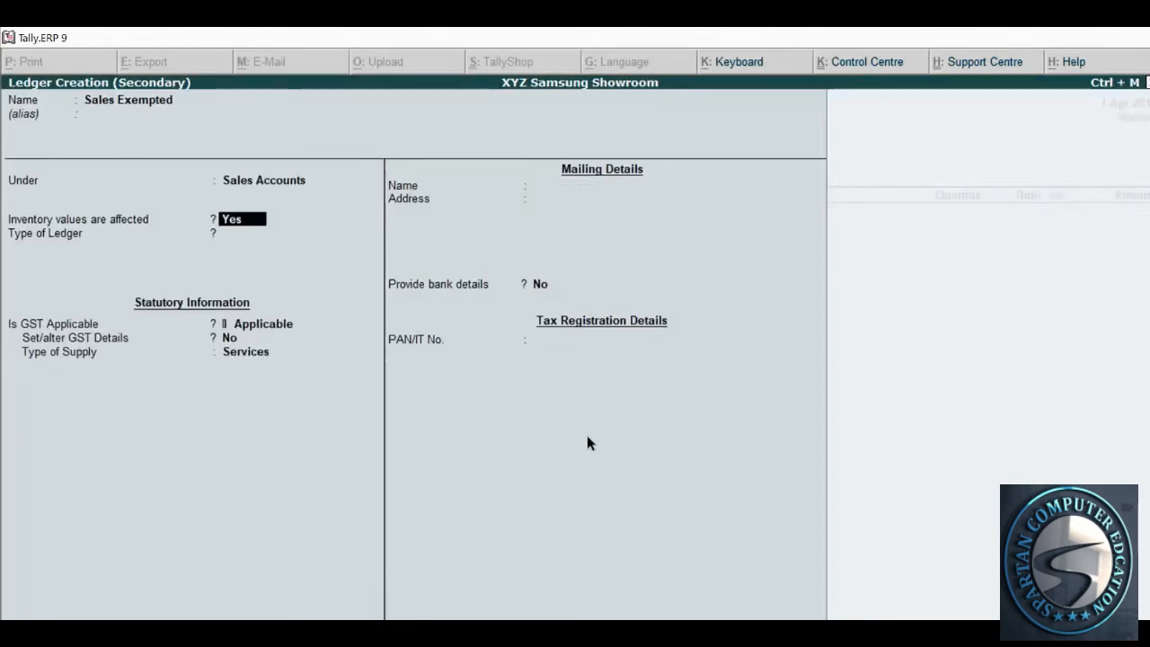
pyautogui.press('Return')
pyautogui.press('Return')
pyautogui.press('Return')
pyautogui.press('Return')
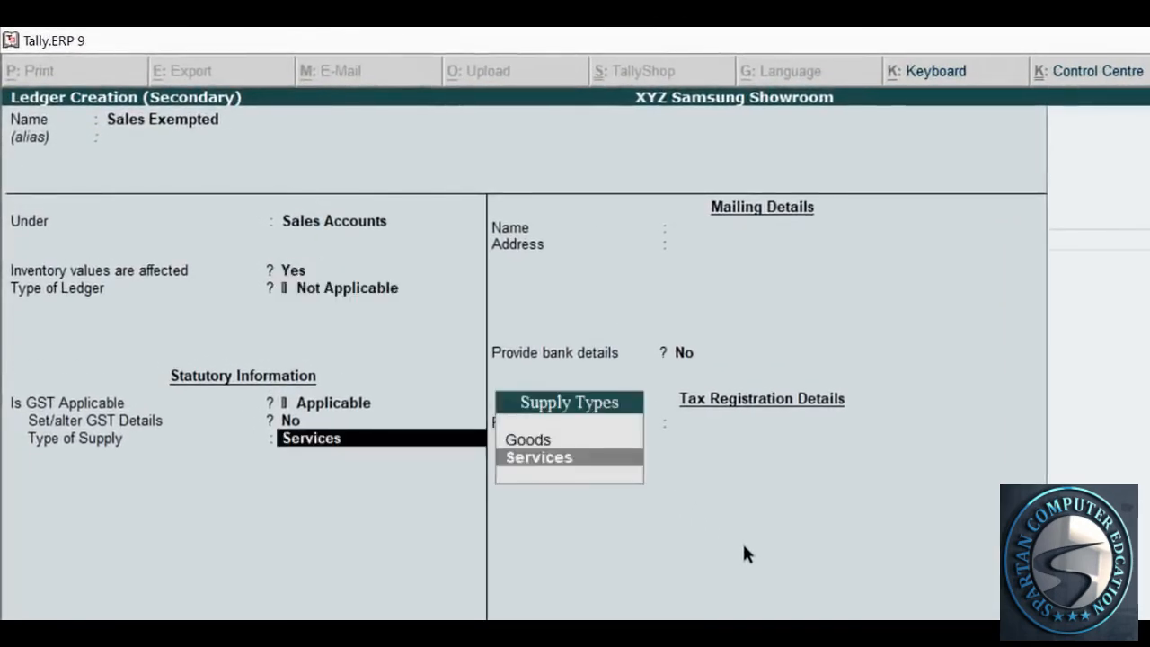
pyautogui.press('Up')
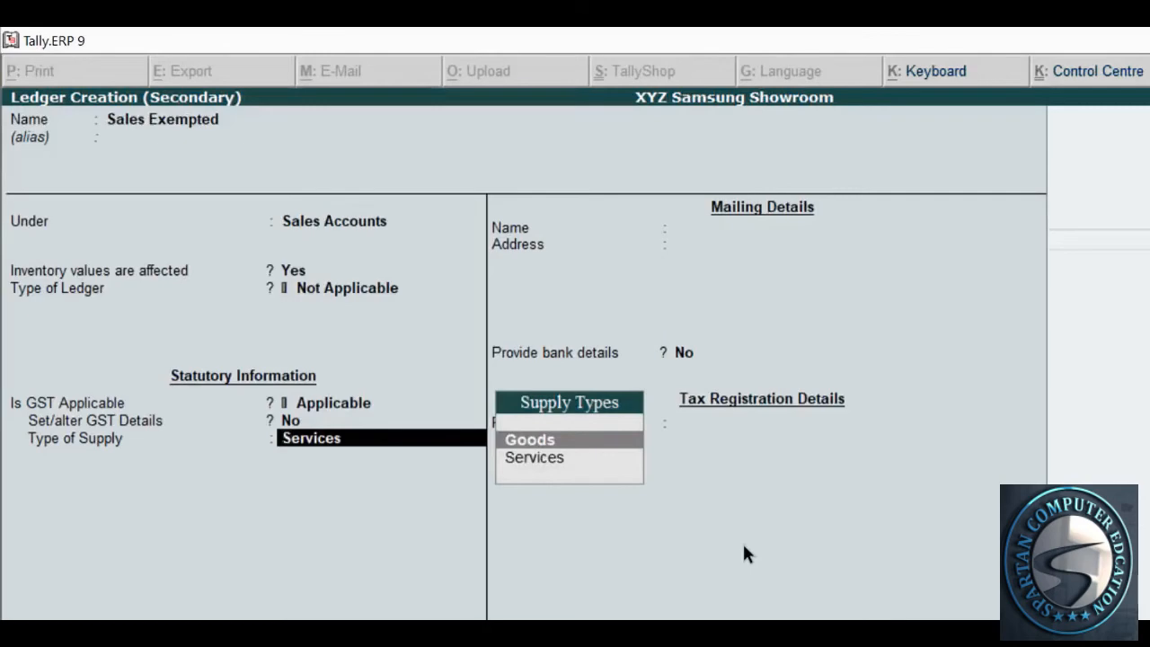
pyautogui.press('Down')
pyautogui.press('Up')
pyautogui.press('Return')
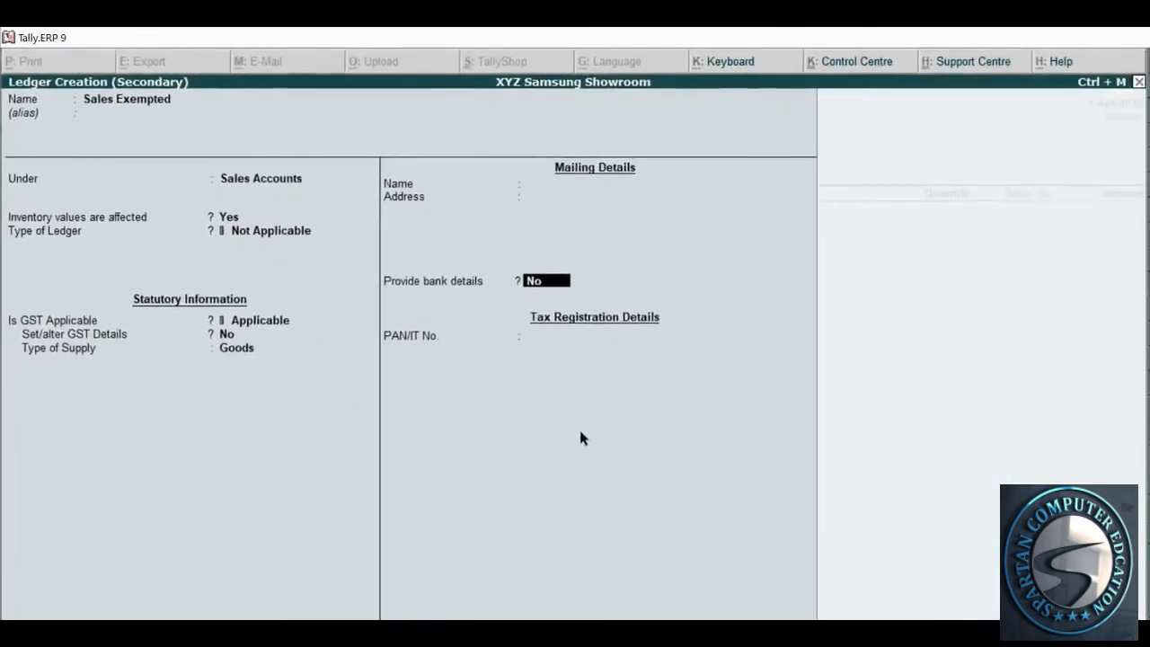
pyautogui.press('Return')
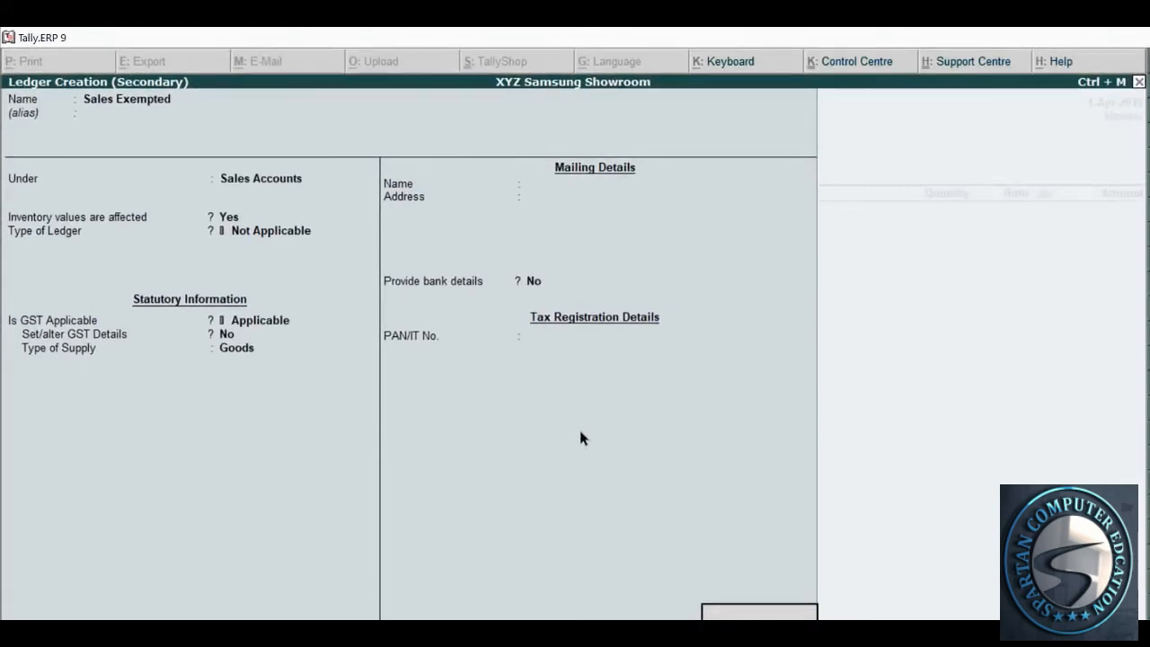
pyautogui.press('Return')
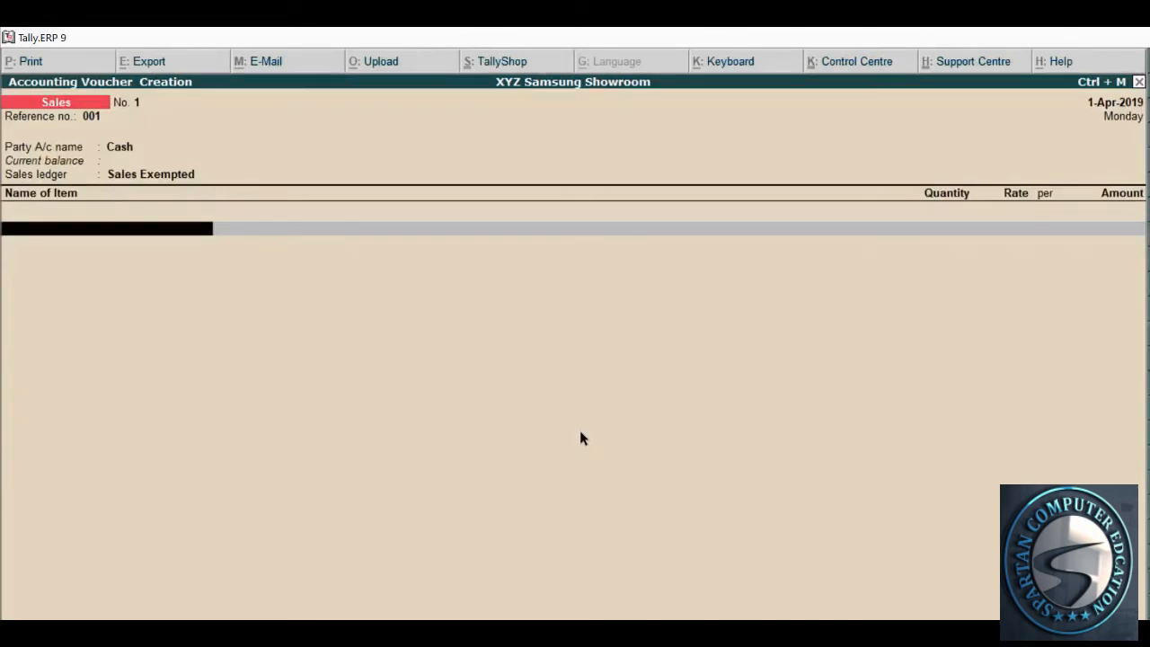
pyautogui.hotkey('alt', 'Tab')
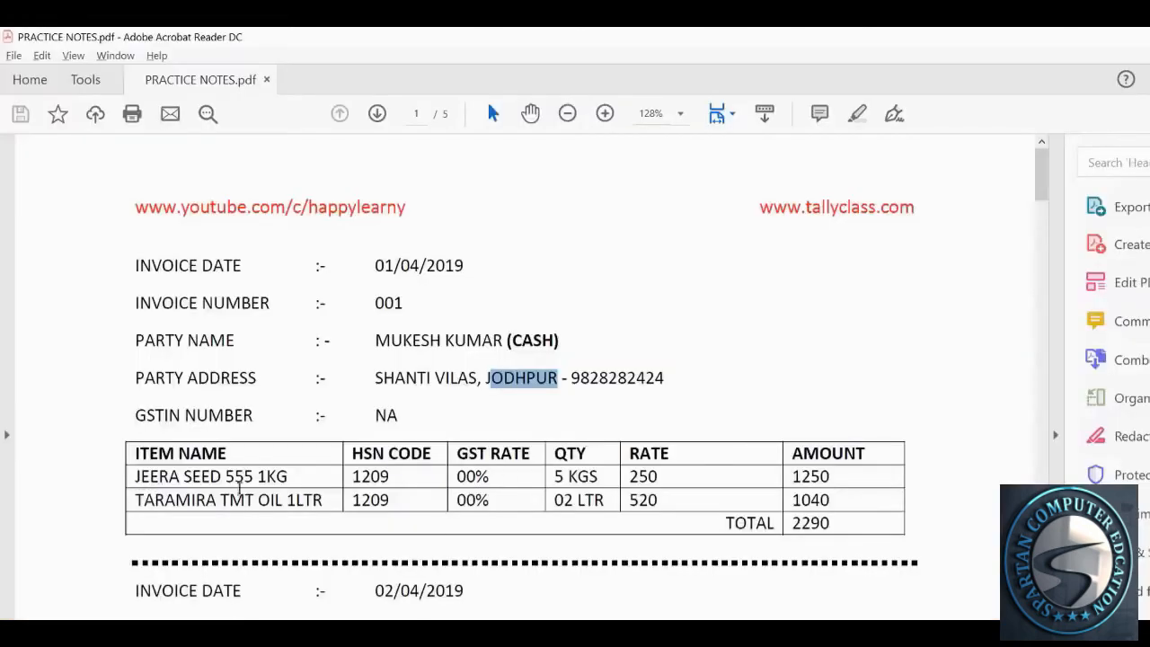
pyautogui.click(289, 485)
pyautogui.hotkey('alt', 'Tab')
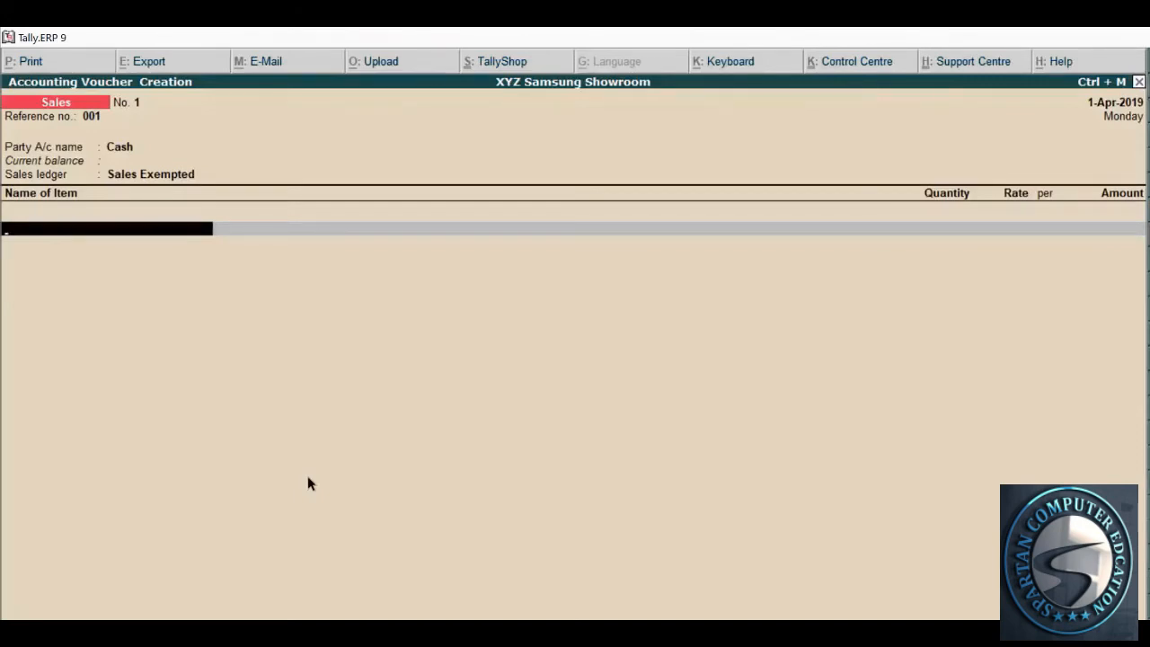
pyautogui.hotkey('alt', 'Tab')
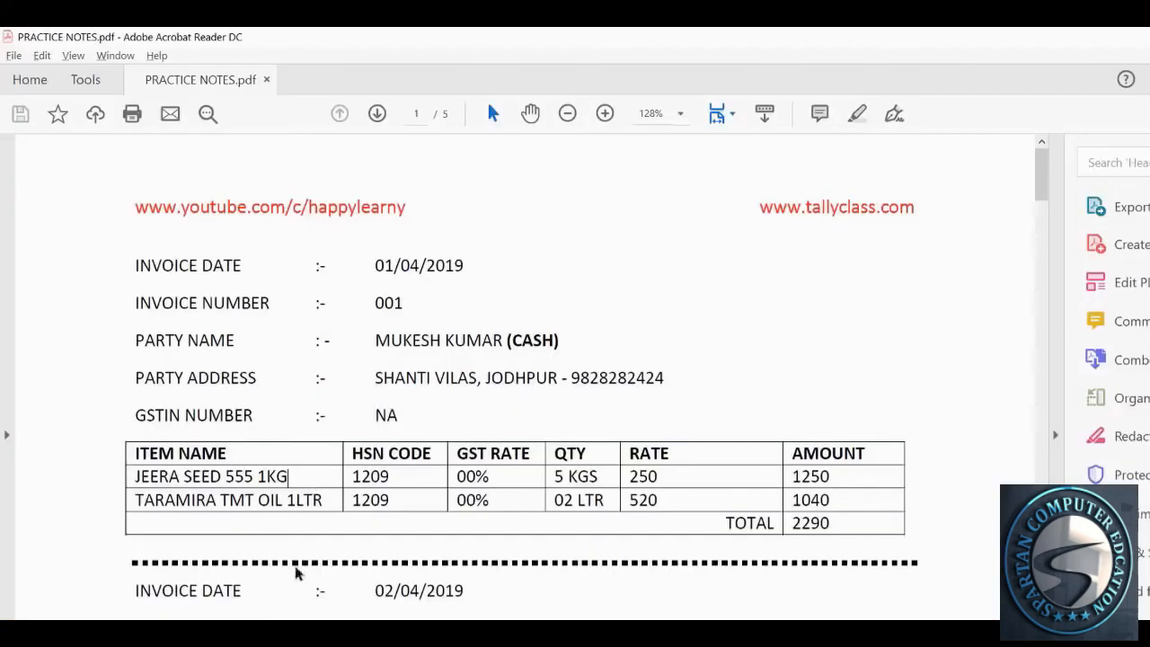
pyautogui.moveTo(134, 476); pyautogui.dragTo(289, 479)
pyautogui.hotkey('alt', 'Tab')
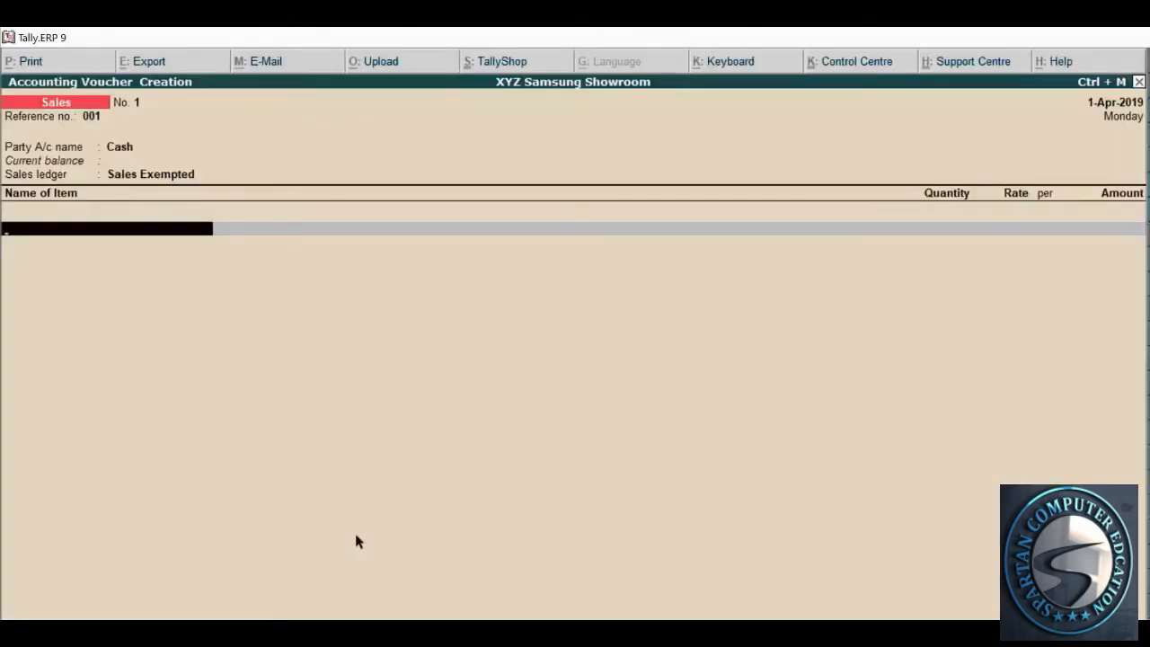
# Try filtering the stock item list with Jeeraseed, 555 and seed
pyautogui.write('Jeeraseed')
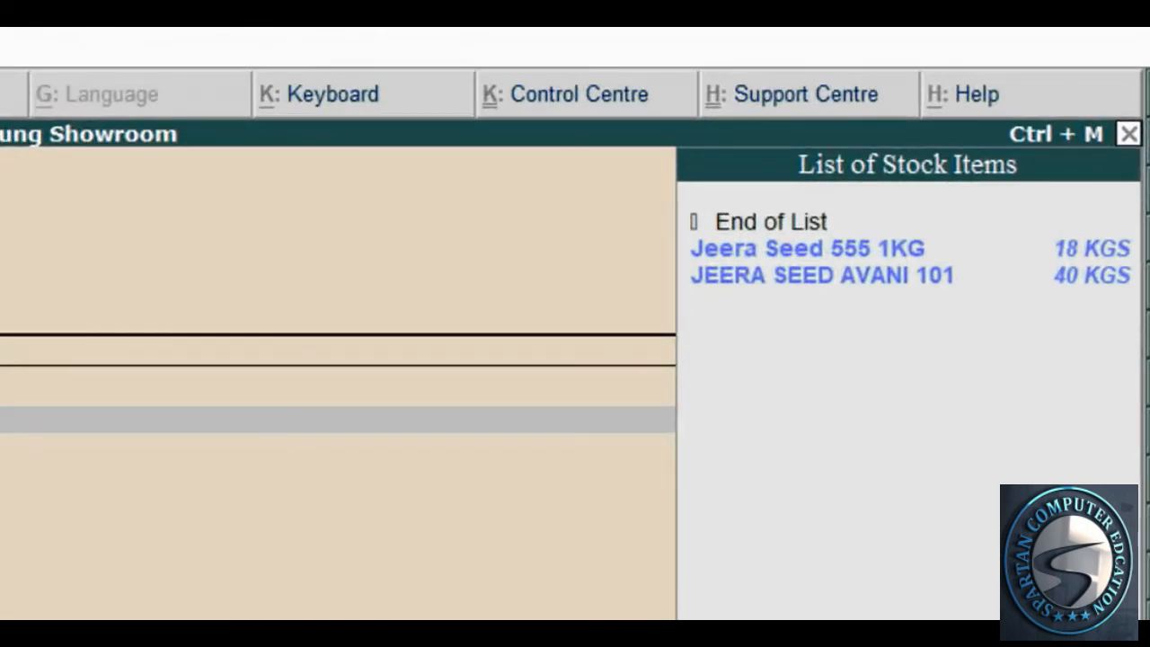
pyautogui.press('BackSpace')
pyautogui.press('BackSpace')
pyautogui.press('BackSpace')
pyautogui.press('BackSpace')
pyautogui.press('BackSpace')
pyautogui.press('BackSpace')
pyautogui.press('BackSpace')
pyautogui.press('BackSpace')
pyautogui.press('BackSpace')
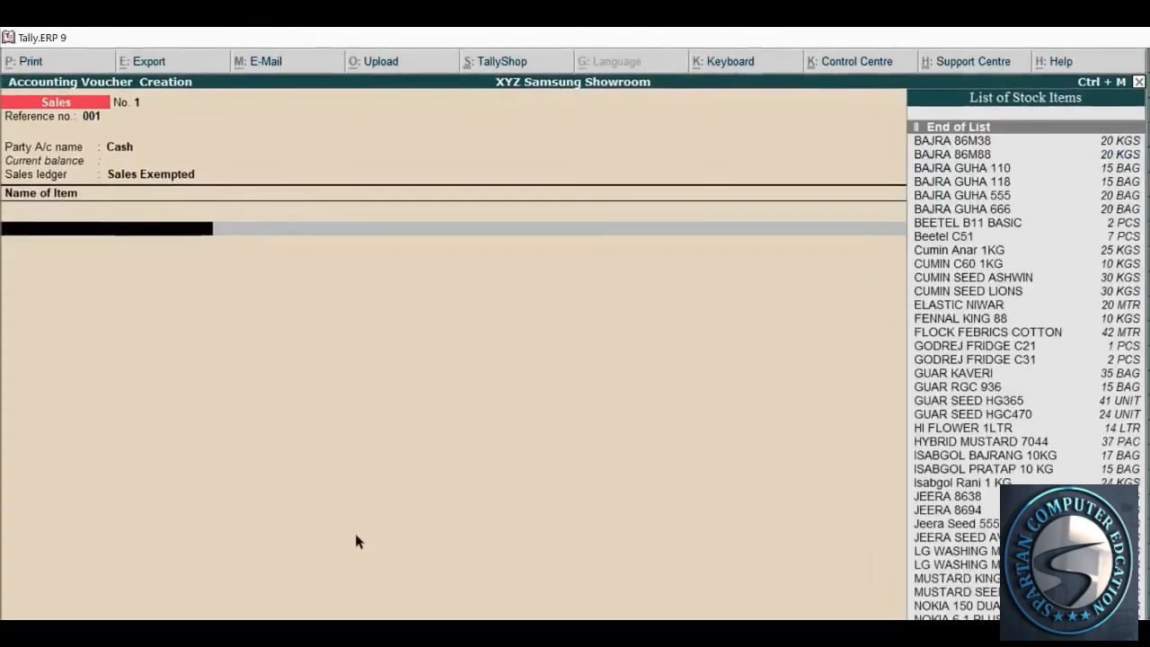
pyautogui.write('555')
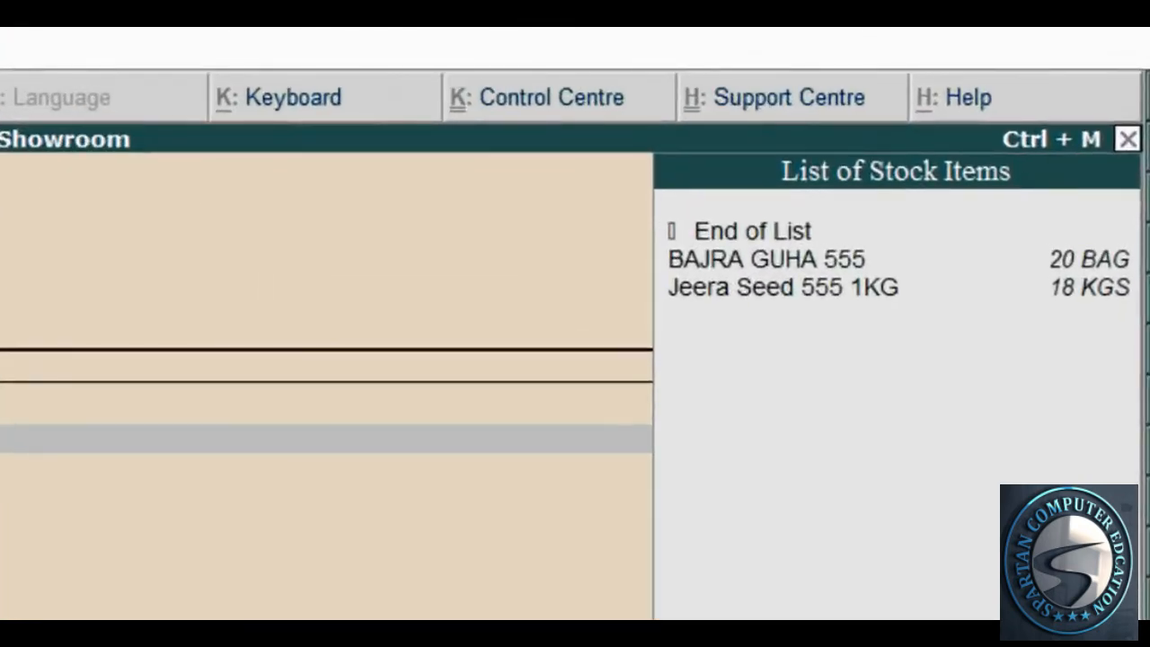
pyautogui.press('BackSpace')
pyautogui.press('BackSpace')
pyautogui.press('BackSpace')
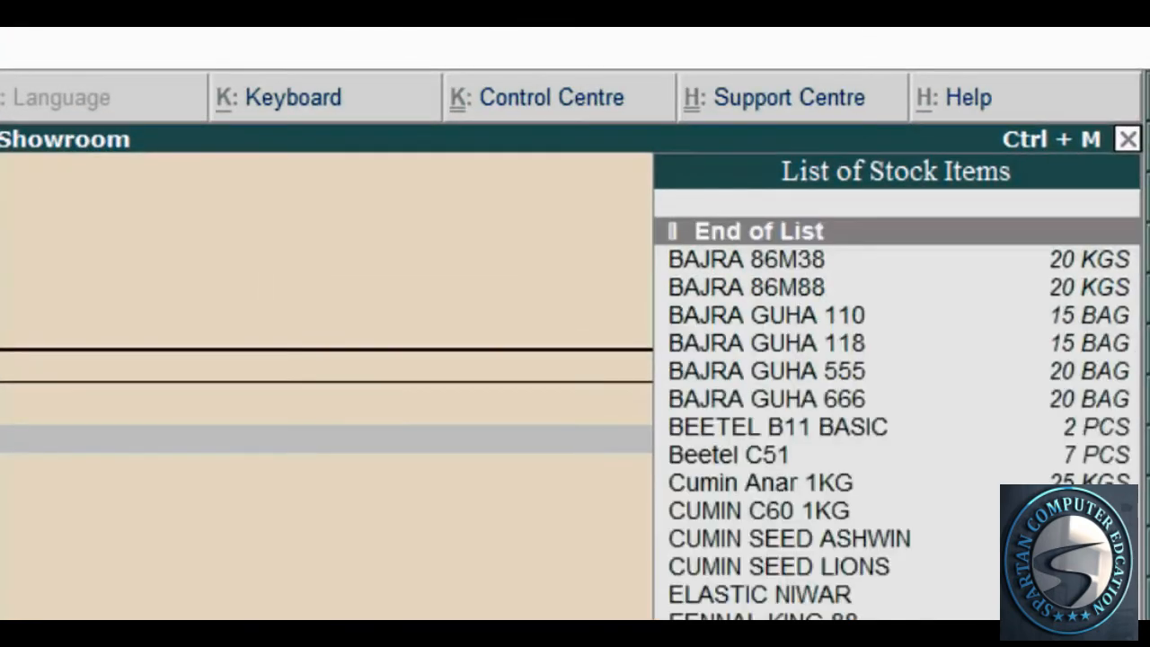
pyautogui.write('seed')
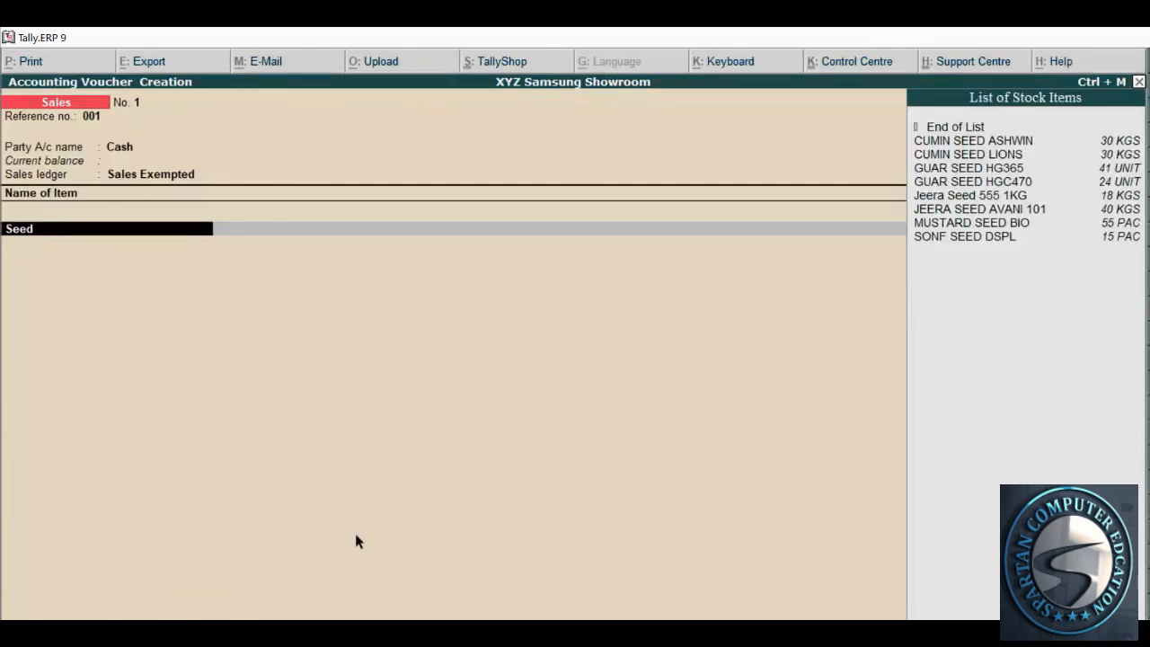
pyautogui.press('BackSpace')
pyautogui.press('BackSpace')
pyautogui.press('BackSpace')
pyautogui.press('BackSpace')
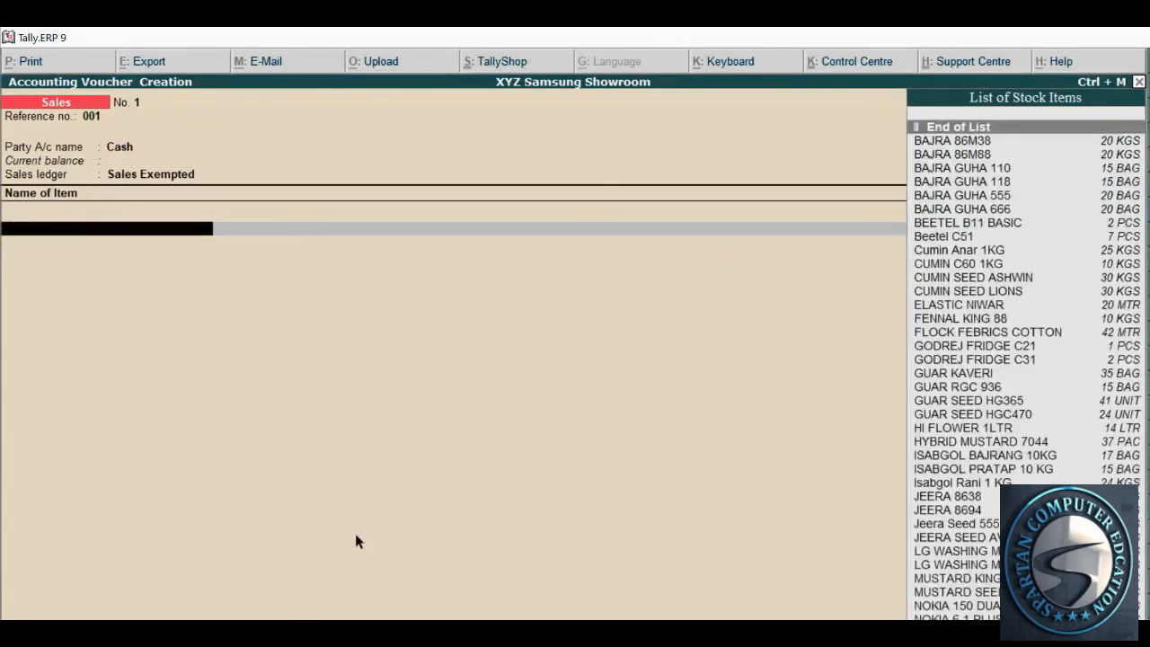
# Pick Jeera Seed 555 1KG using 'jeera s', then clear the item field again
pyautogui.write('jeera s')
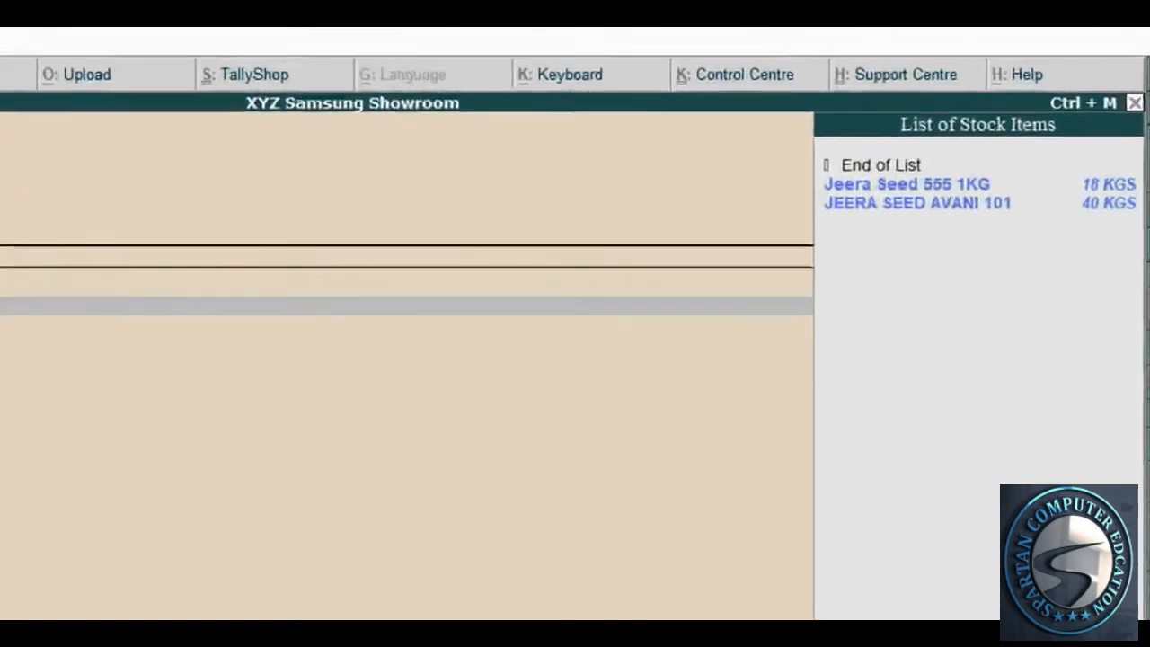
pyautogui.press('Down')
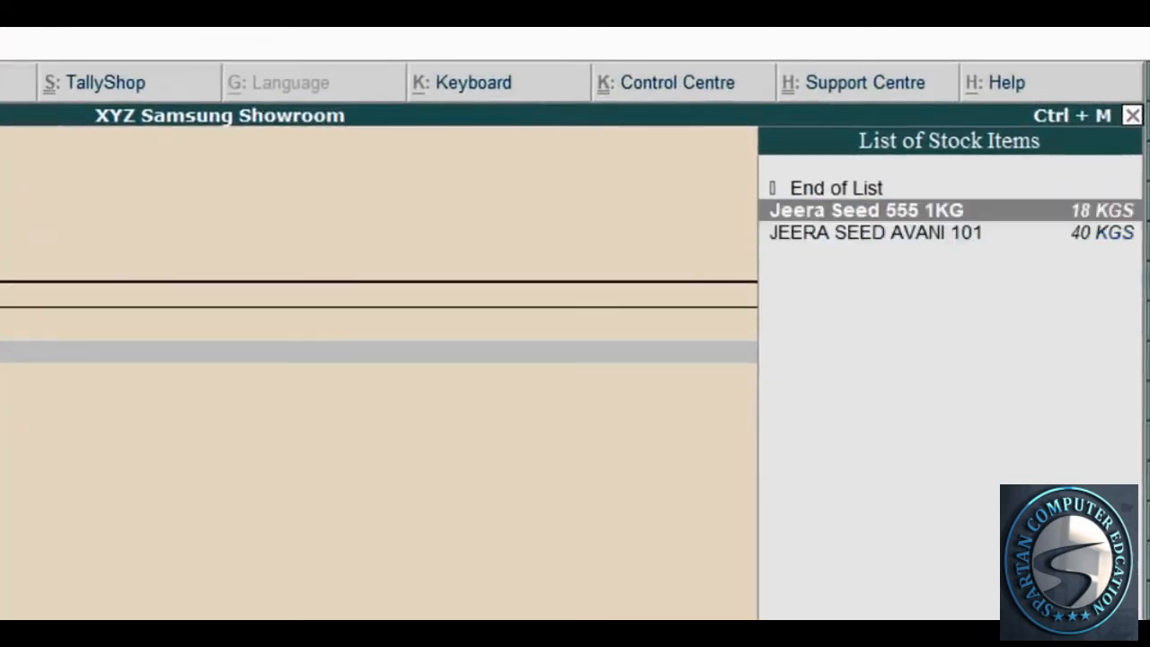
pyautogui.press('Return')
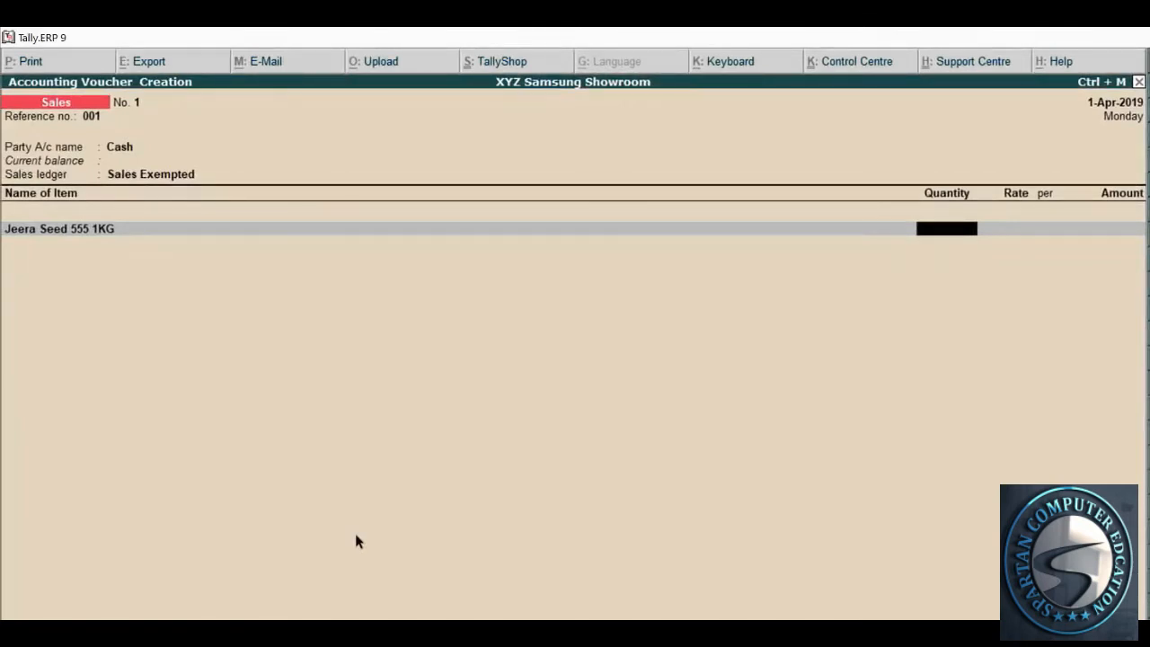
pyautogui.press('BackSpace')
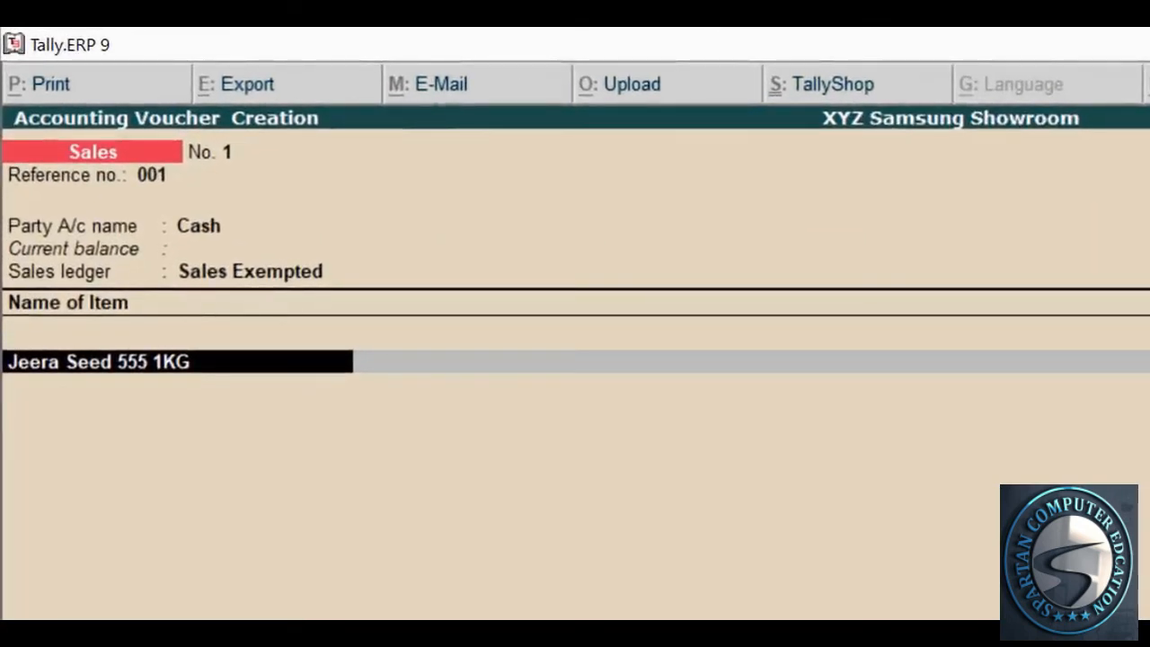
pyautogui.press('BackSpace')
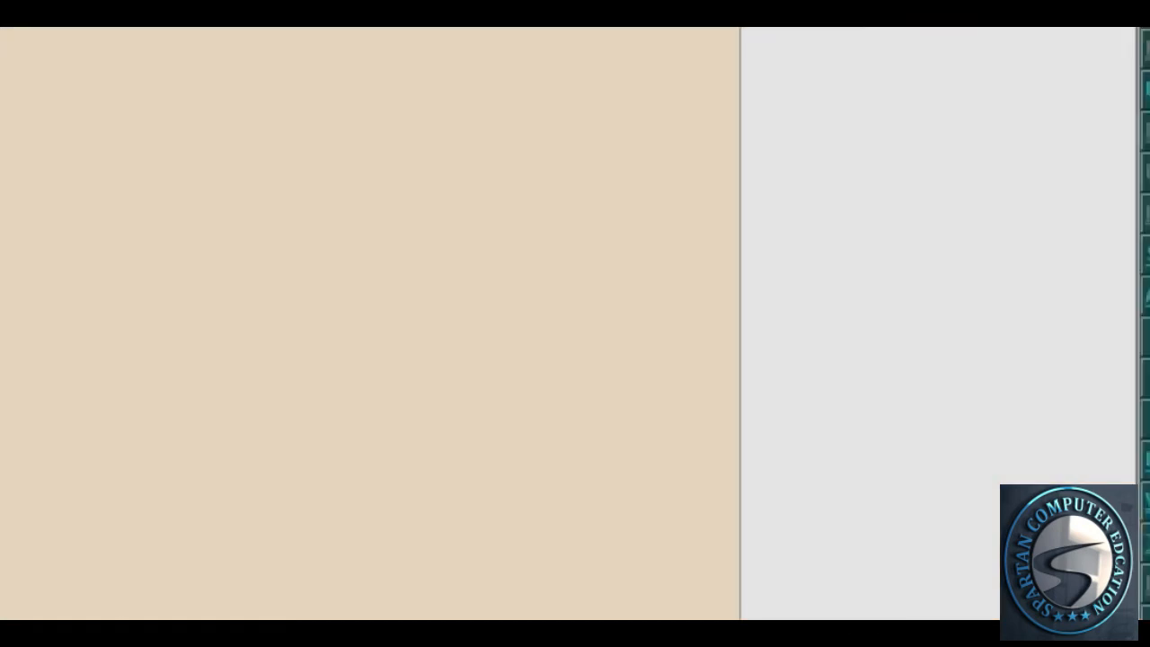
# Dismiss the 555 entry error and select Jeera Seed 555 1KG by typing 'jee'
pyautogui.write('555')
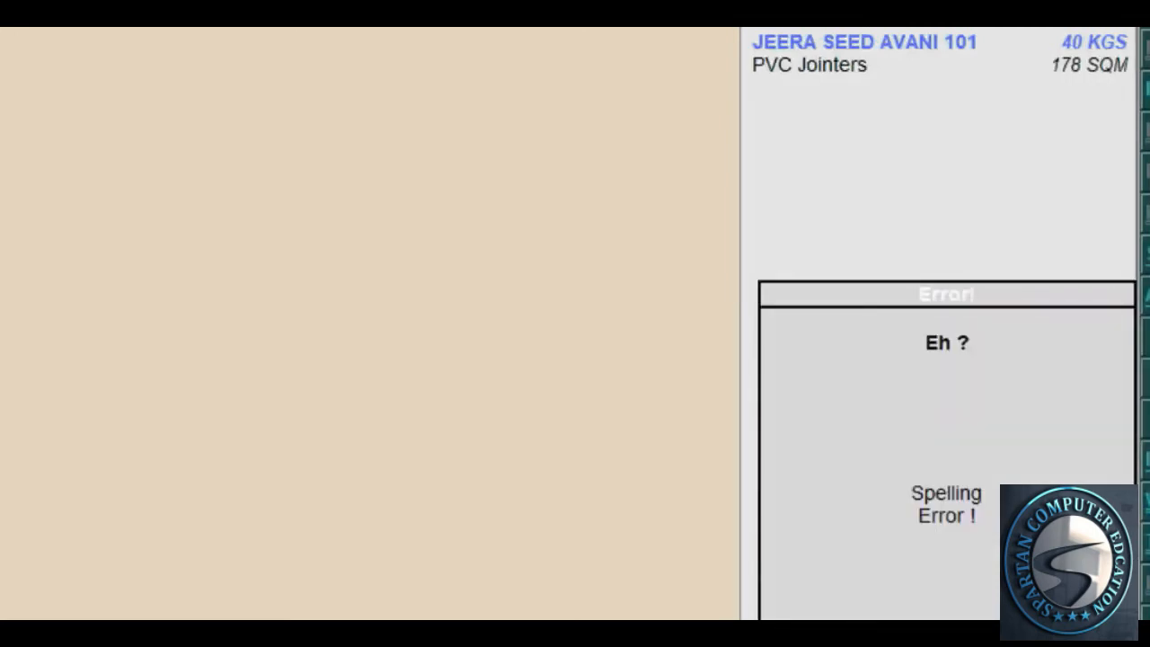
pyautogui.press('Escape')
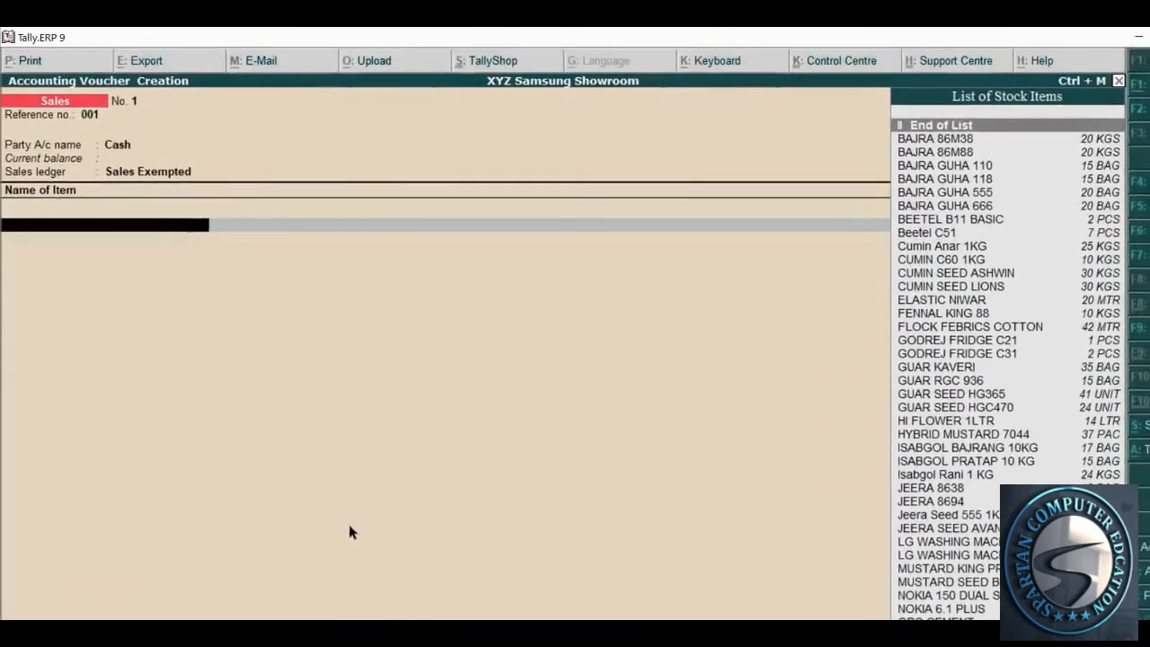
pyautogui.write('jee')
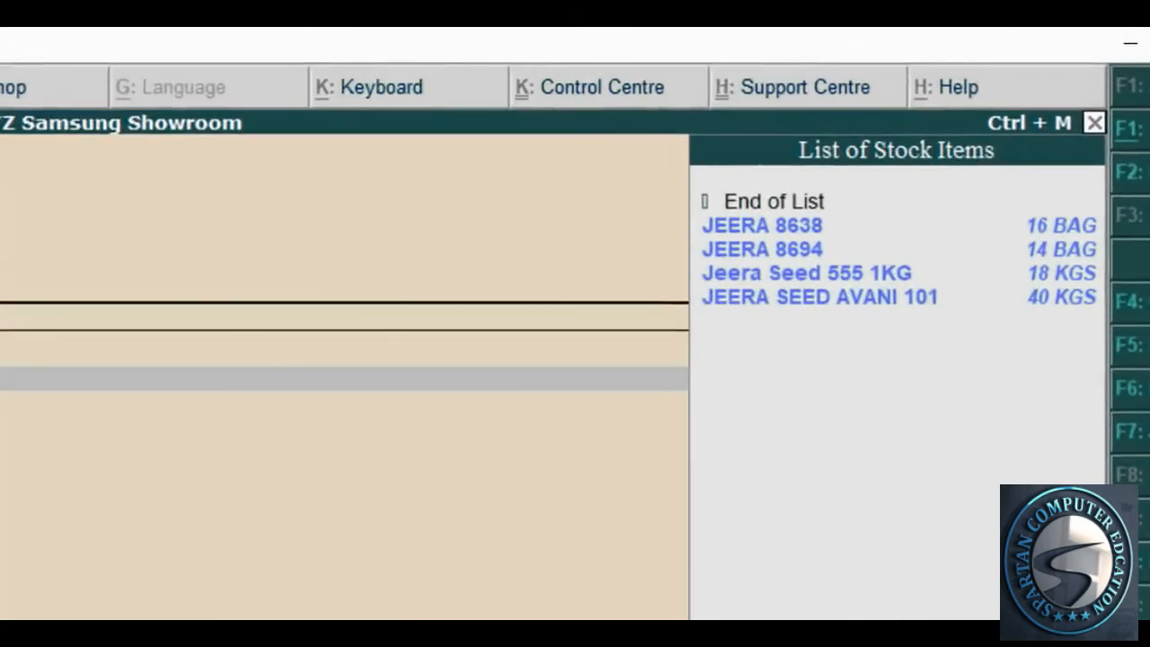
pyautogui.press('Down')
pyautogui.press('Down')
pyautogui.press('Return')
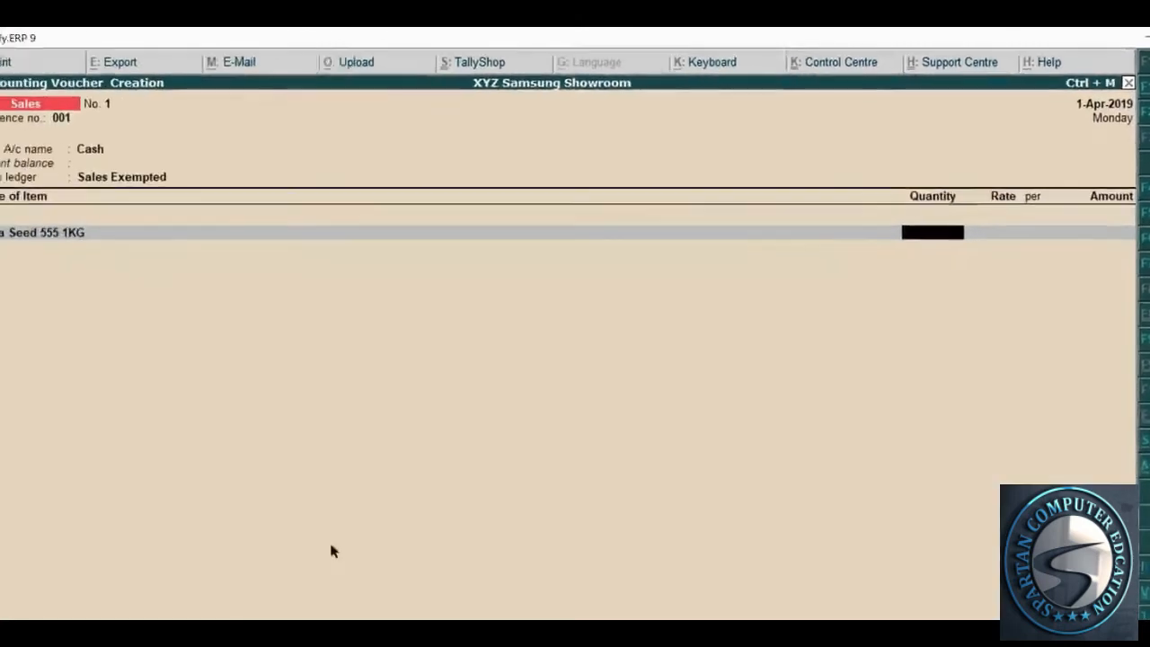
# Review the invoice's first row for Jeera Seed's quantity, HSN code and GST rate
pyautogui.hotkey('alt', 'Tab')
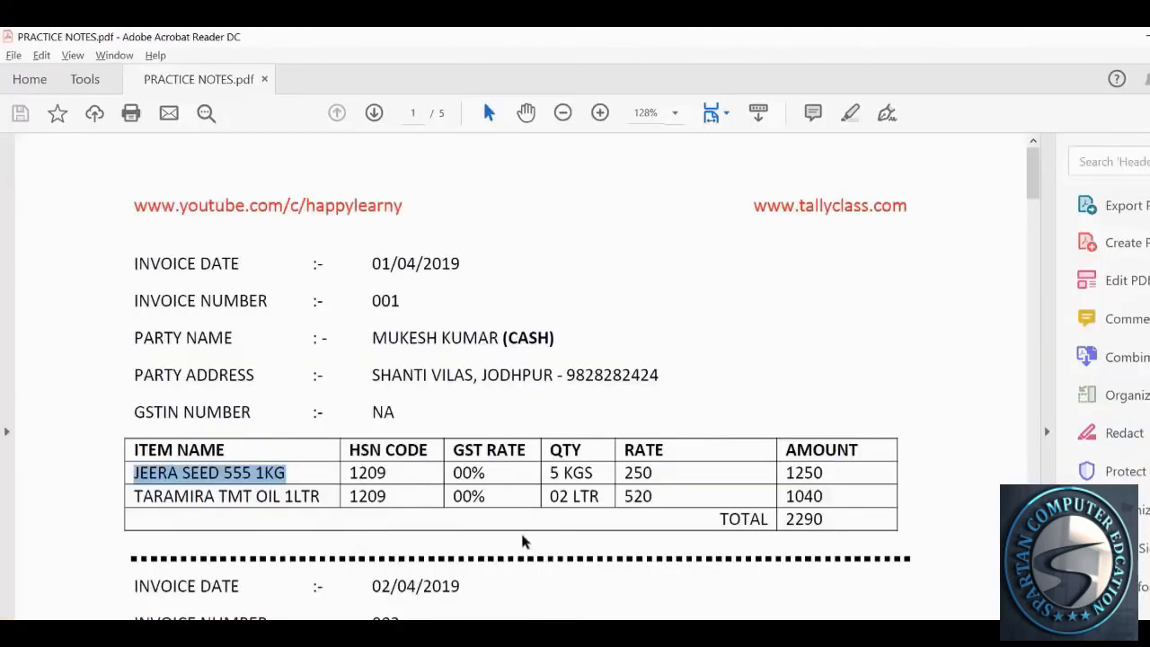
pyautogui.scroll(-2, 524, 539)
pyautogui.moveTo(549, 410); pyautogui.dragTo(591, 414)
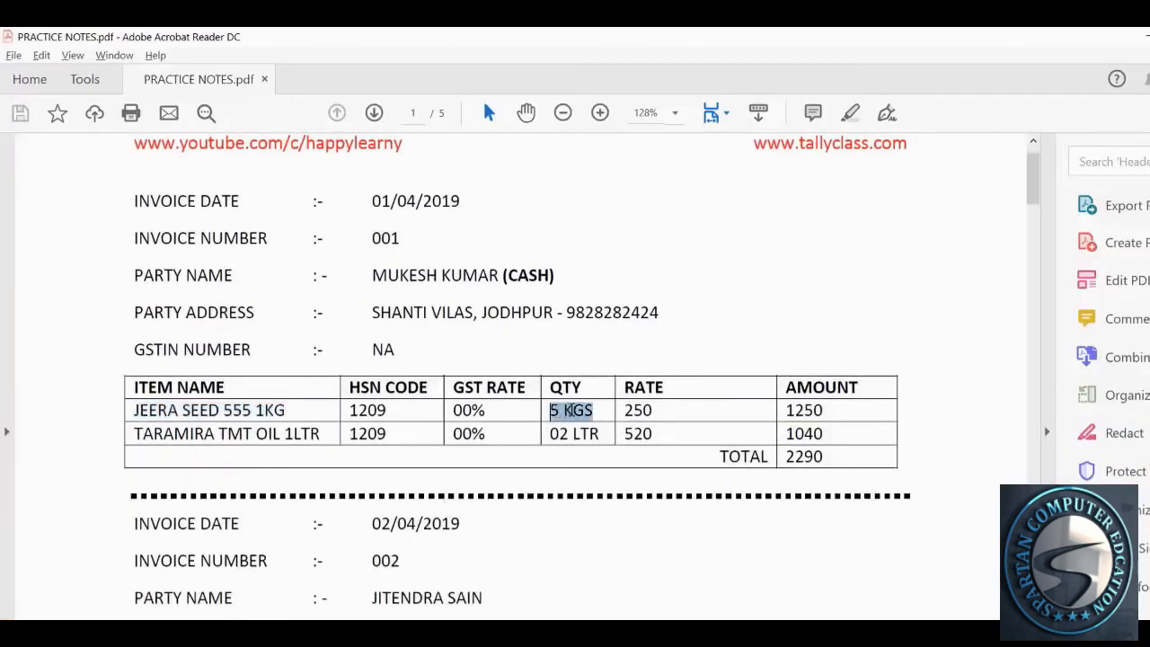
pyautogui.click(539, 437)
pyautogui.moveTo(348, 413); pyautogui.dragTo(477, 409)
pyautogui.click(482, 409)
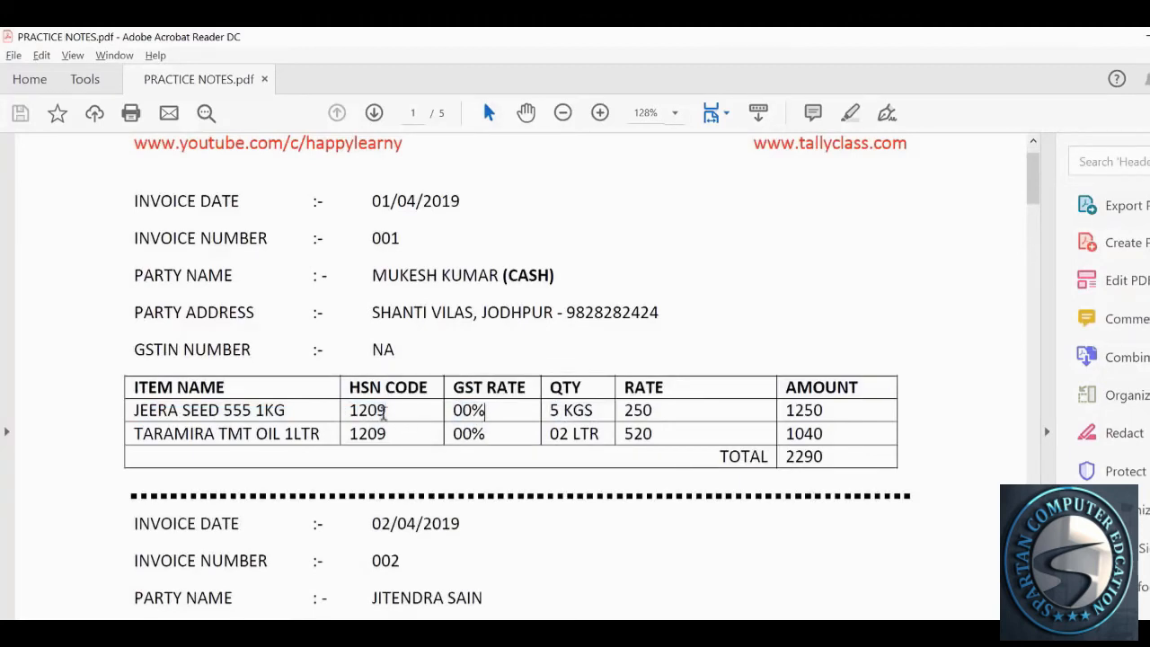
pyautogui.moveTo(349, 412); pyautogui.dragTo(482, 411)
pyautogui.click(471, 428)
pyautogui.moveTo(350, 411); pyautogui.dragTo(482, 415)
# Enter 5 KGS on the Jeera Seed 555 1KG line and read its 250 rate
pyautogui.hotkey('alt', 'Tab')
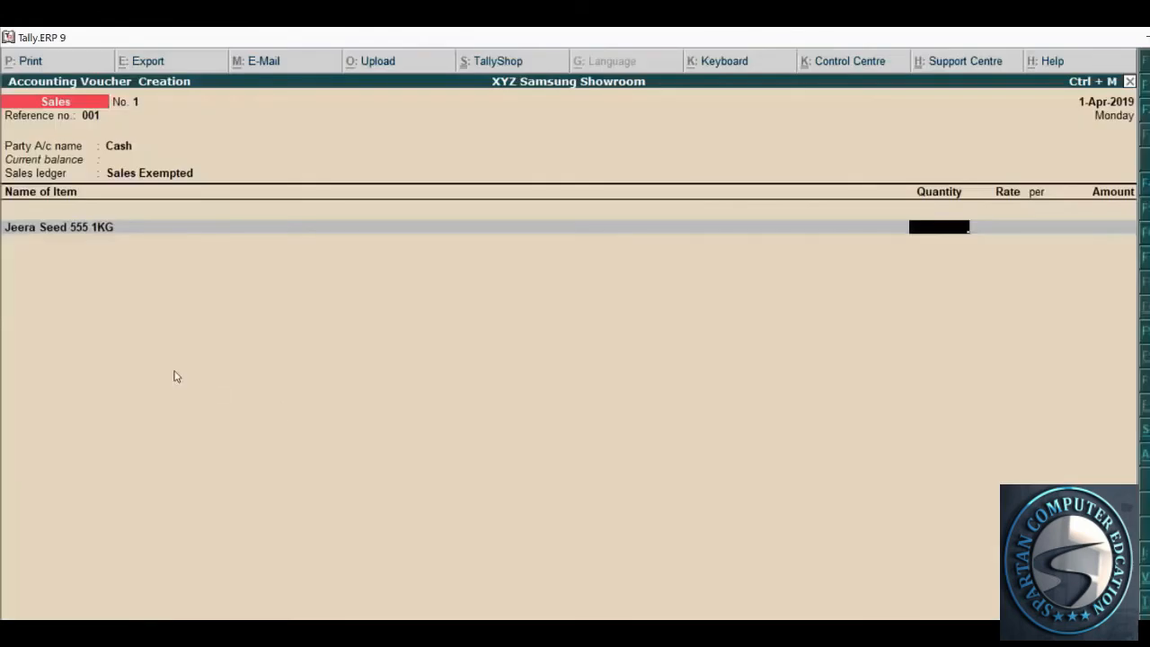
pyautogui.hotkey('alt', 'Tab')
pyautogui.click(365, 426)
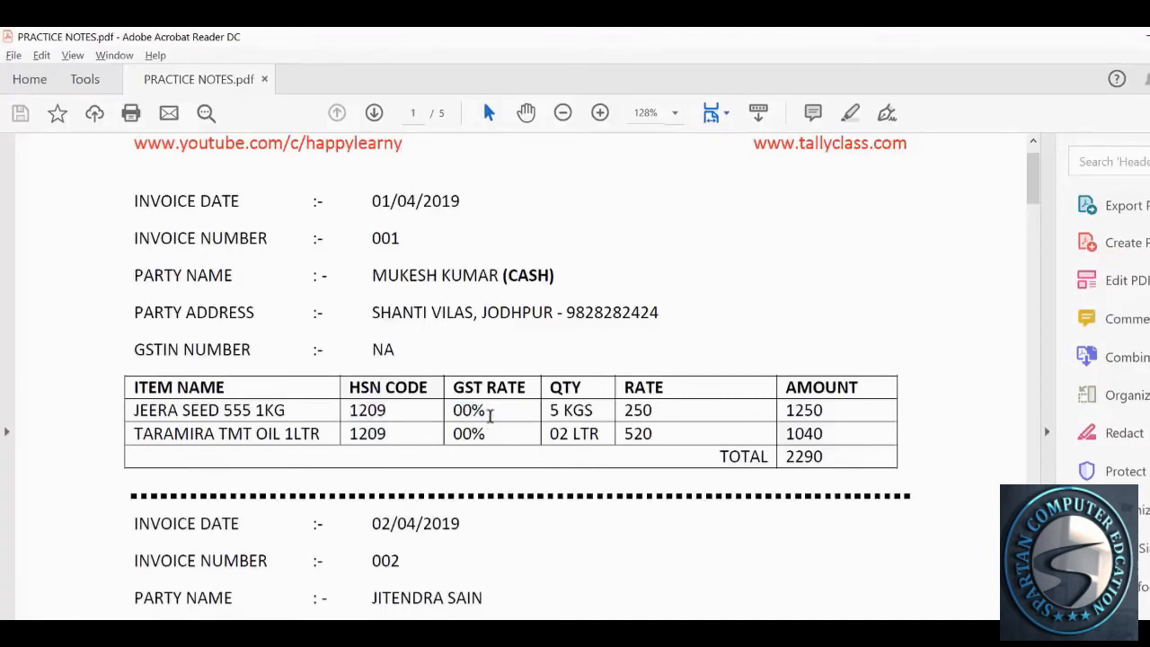
pyautogui.moveTo(487, 411); pyautogui.dragTo(459, 415)
pyautogui.click(393, 419)
pyautogui.moveTo(549, 412); pyautogui.dragTo(610, 413)
pyautogui.hotkey('alt', 'Tab')
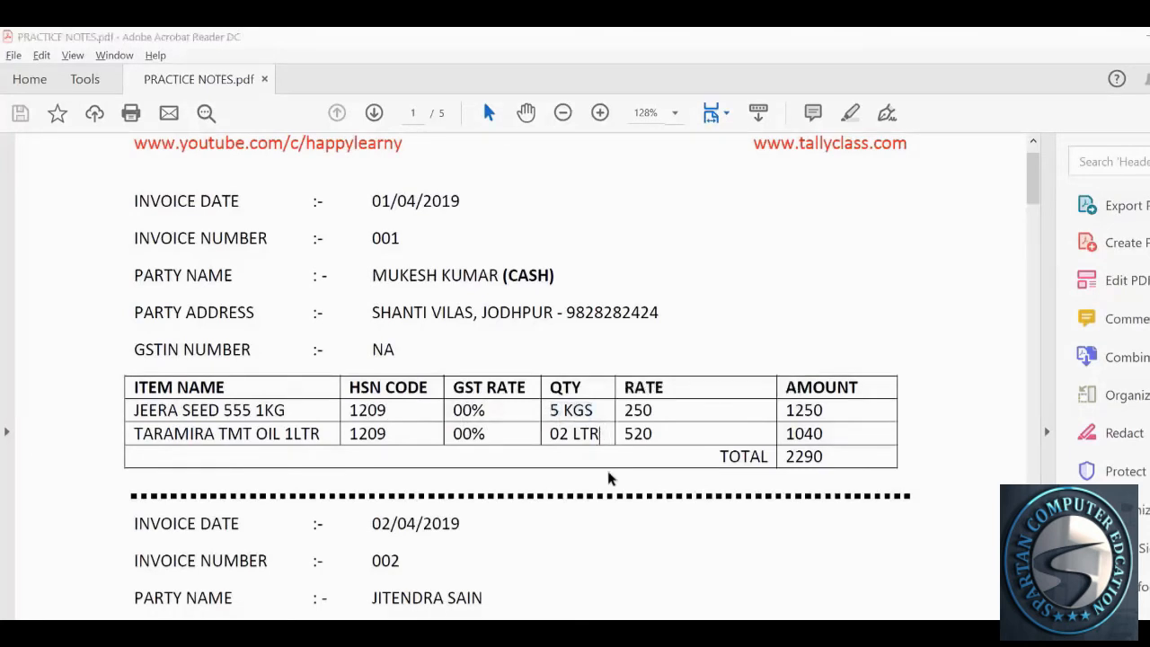
pyautogui.write('5')
pyautogui.press('Return')
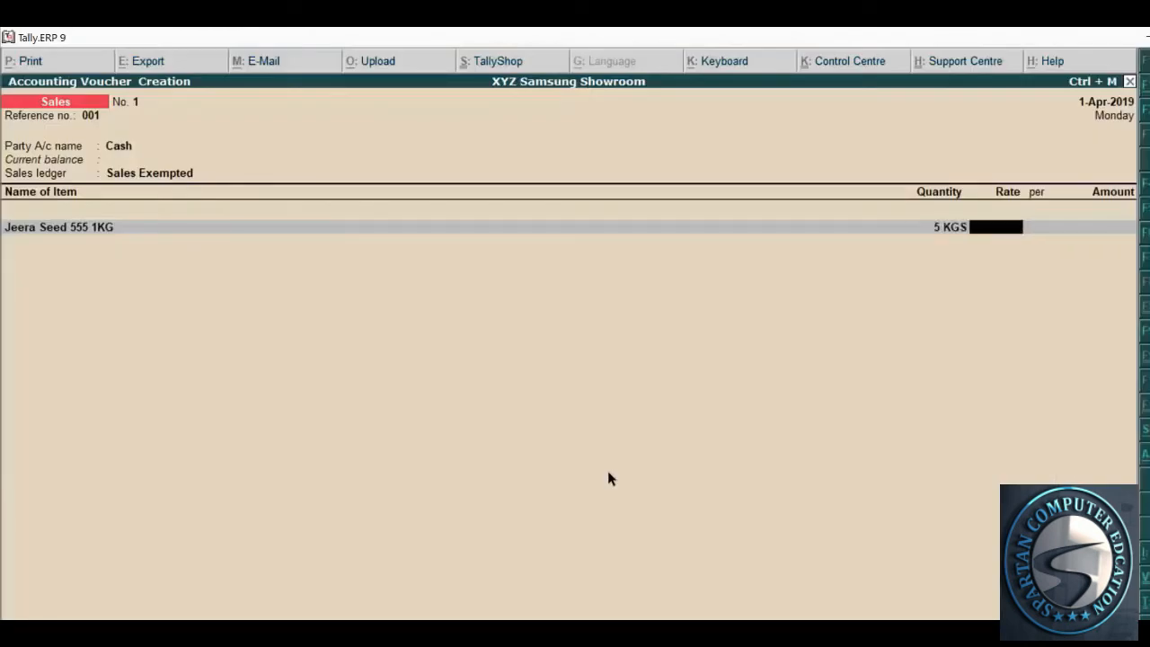
pyautogui.hotkey('alt', 'Tab')
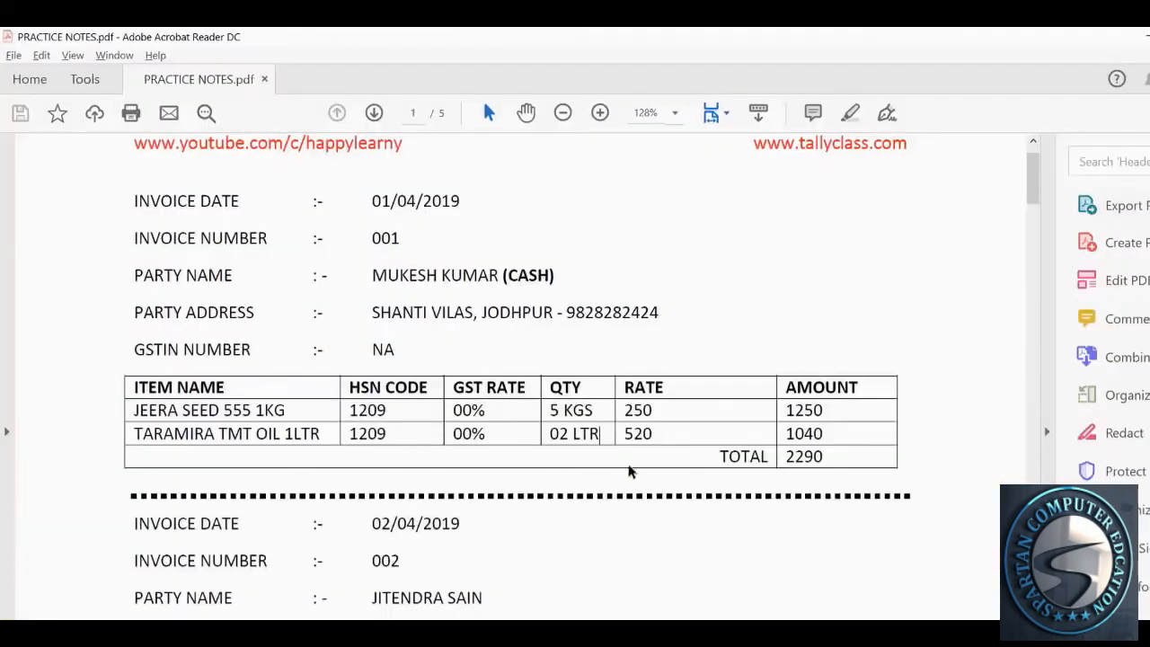
pyautogui.moveTo(626, 410); pyautogui.dragTo(654, 409)
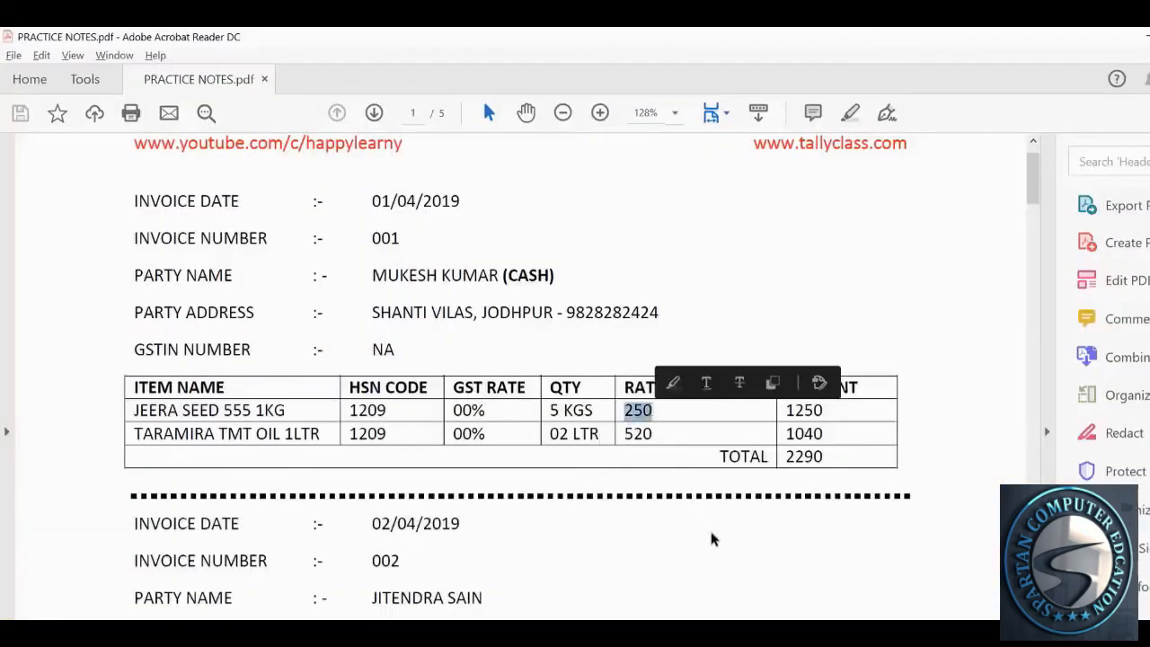
pyautogui.hotkey('alt', 'Tab')
# Enter rate 250 so the Jeera Seed line totals 1,250.00
pyautogui.write('250')
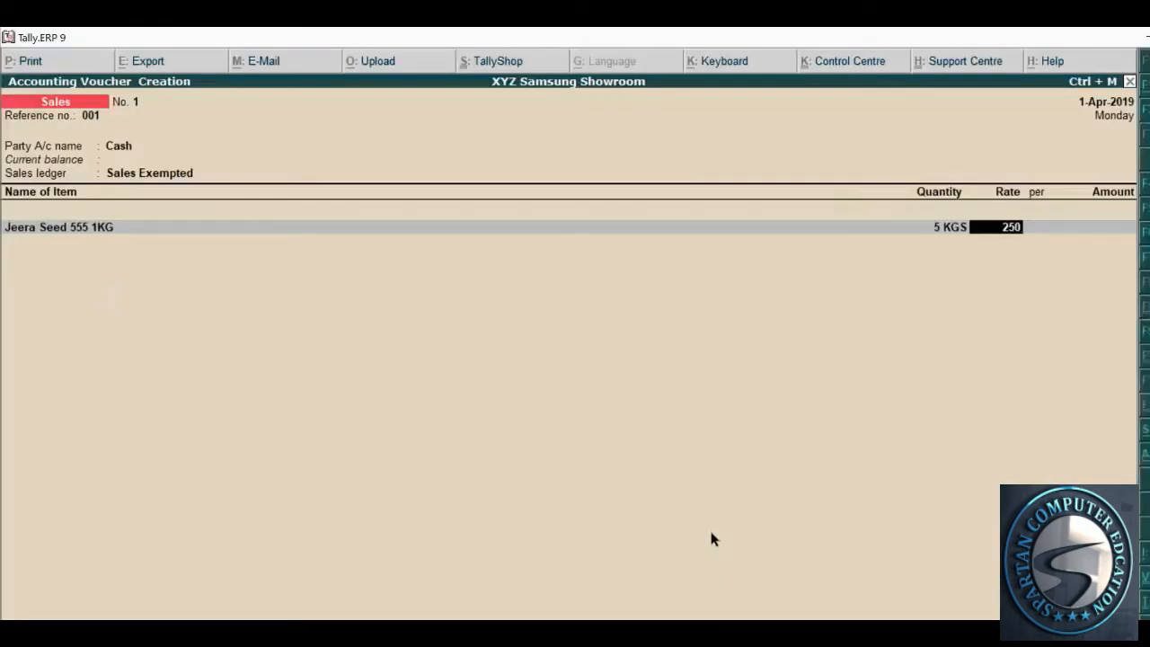
pyautogui.press('Return')
pyautogui.press('Return')
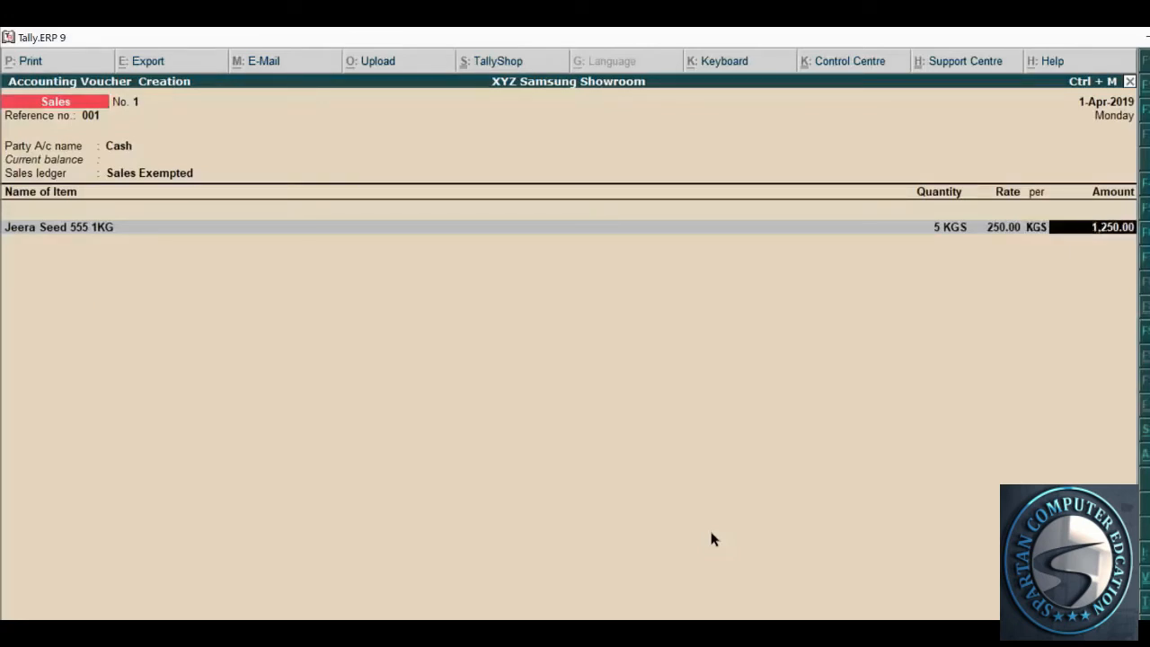
pyautogui.press('Return')
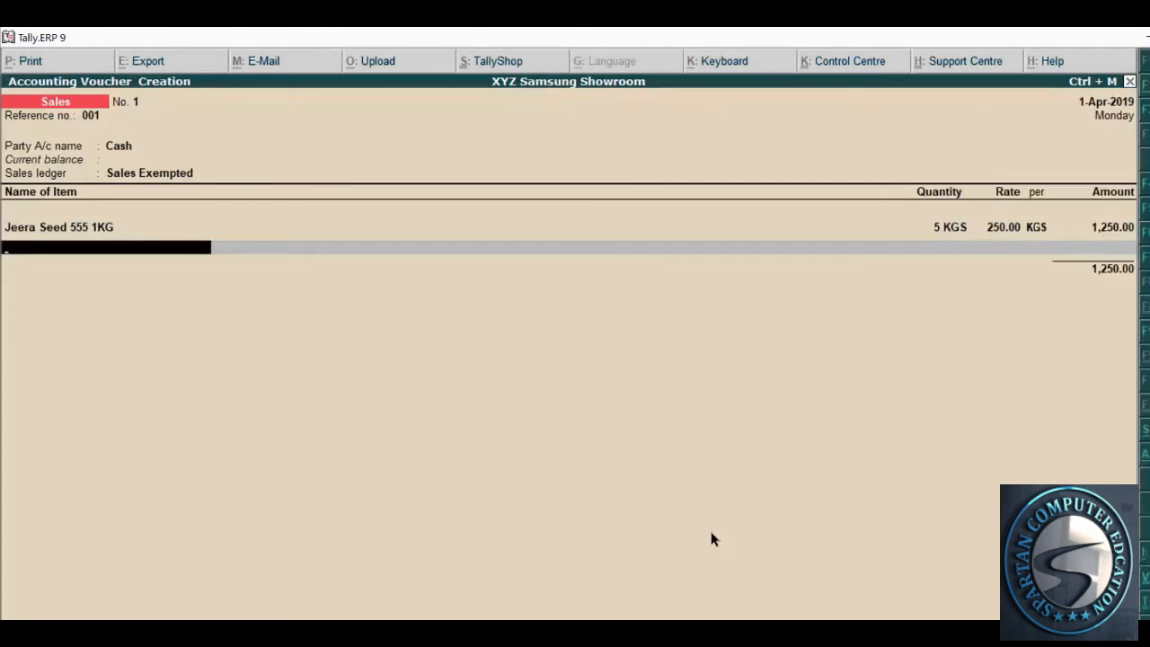
# Check the second item's name on the invoice PDF
pyautogui.hotkey('alt', 'Tab')
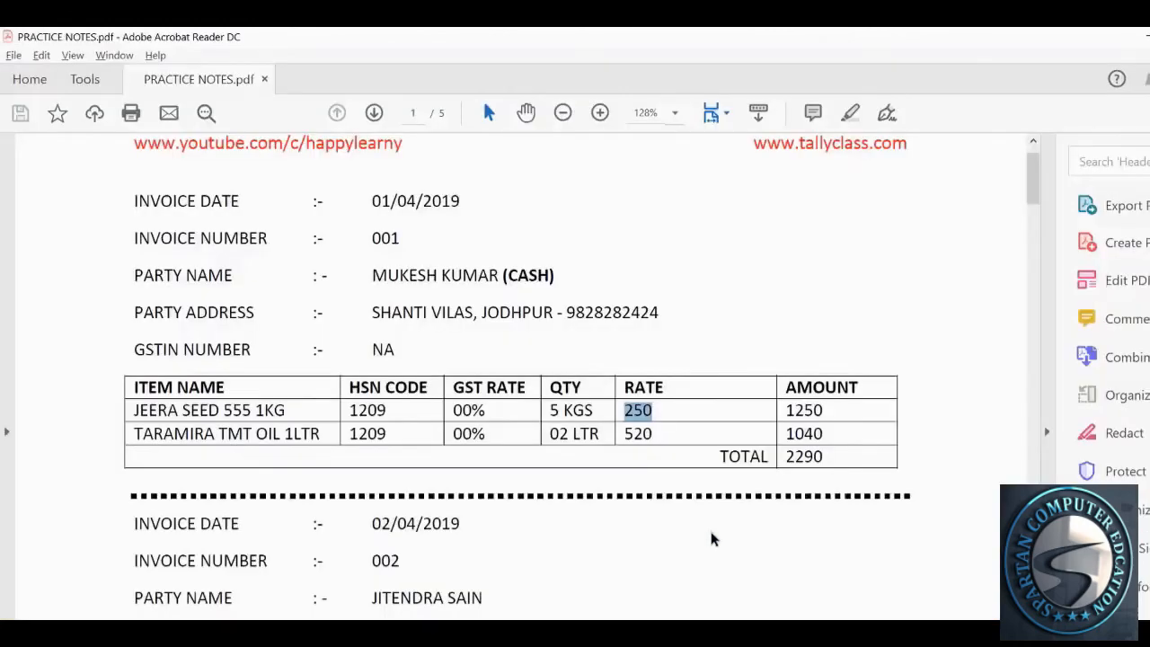
pyautogui.moveTo(173, 433); pyautogui.dragTo(318, 434)
pyautogui.click(303, 433)
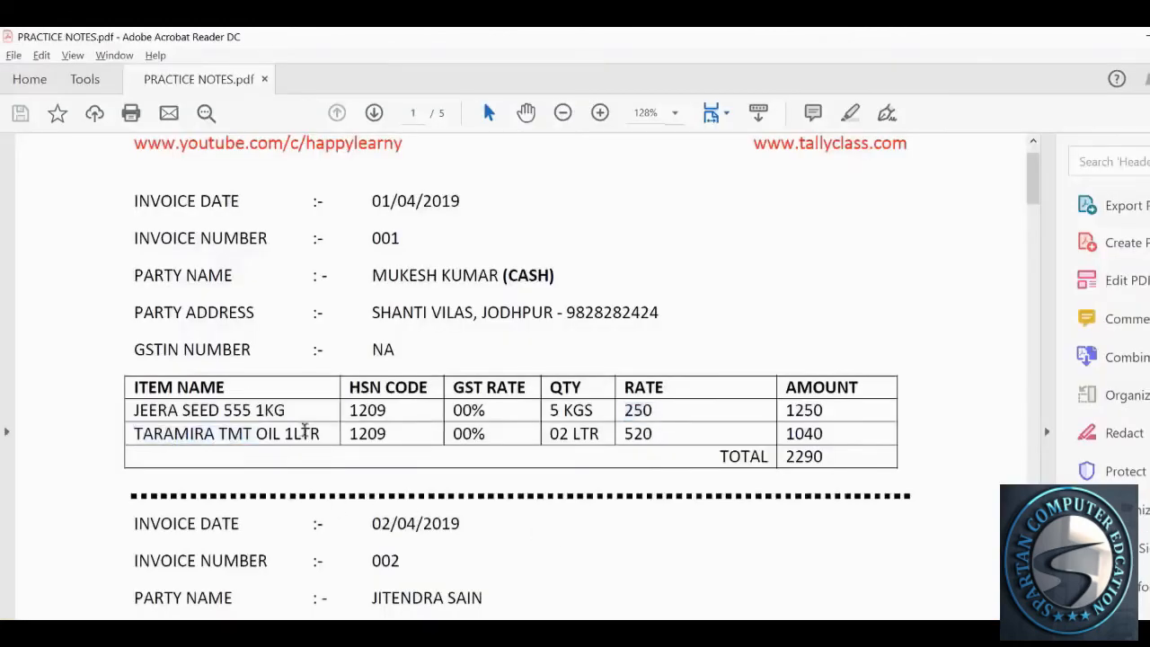
pyautogui.hotkey('alt', 'Tab')
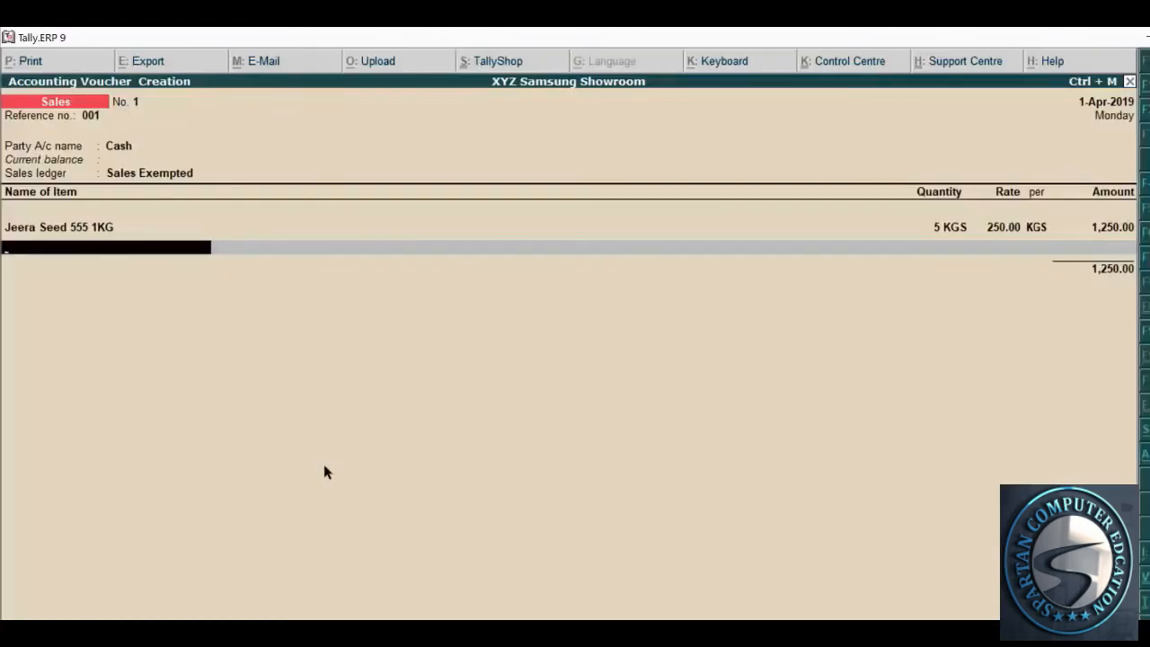
# Add Taramira TMT Oil 1LTR as the second item with quantity 2 LTR
pyautogui.write('Tara')
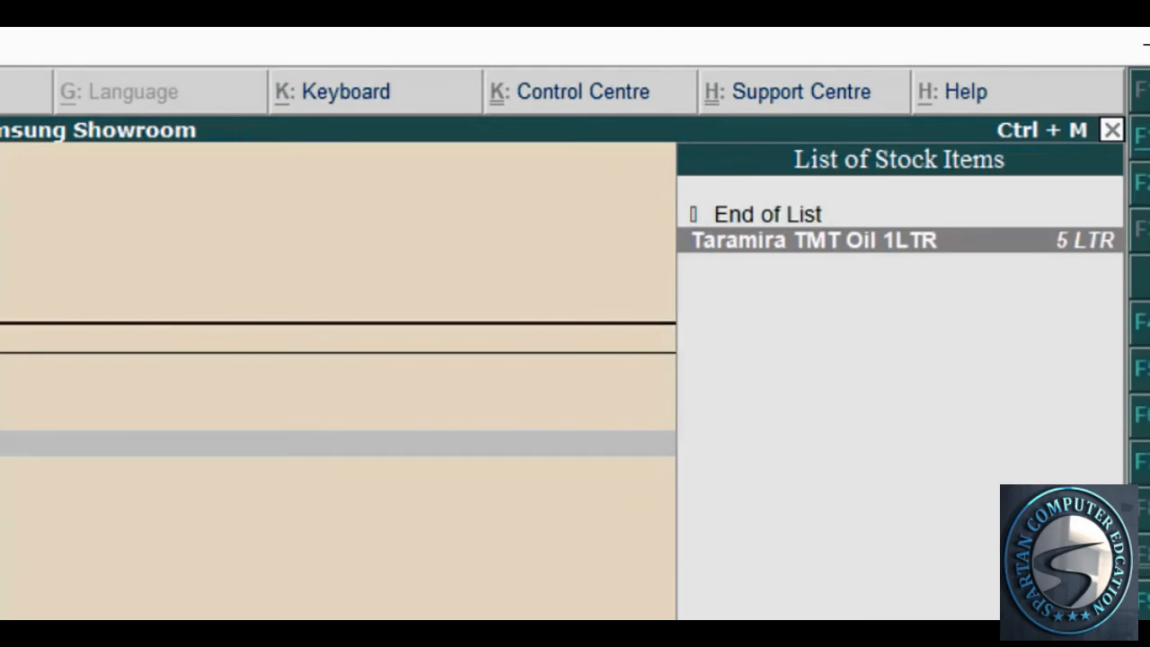
pyautogui.press('Return')
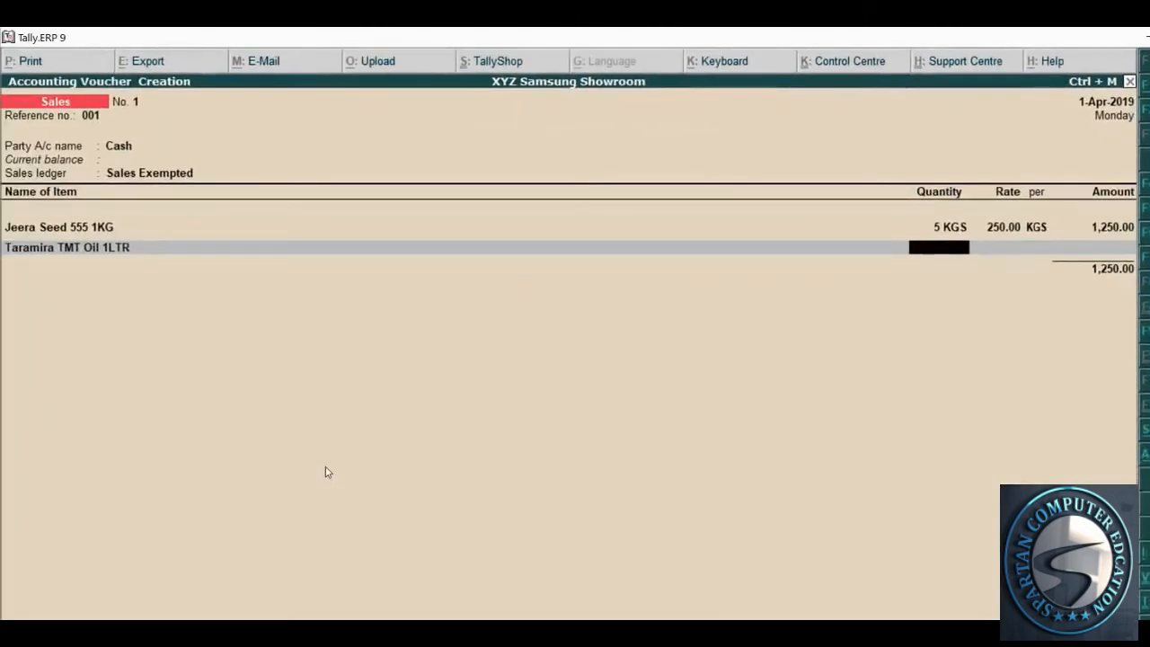
pyautogui.hotkey('alt', 'Tab')
pyautogui.moveTo(550, 434); pyautogui.dragTo(567, 435)
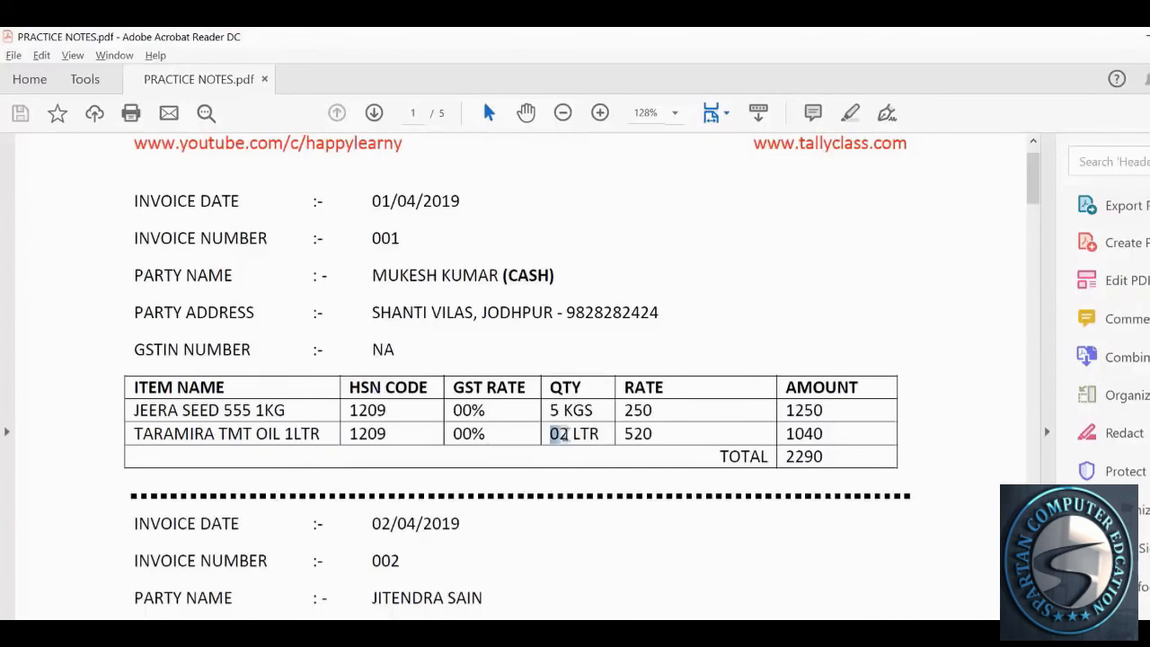
pyautogui.hotkey('alt', 'Tab')
pyautogui.write('2')
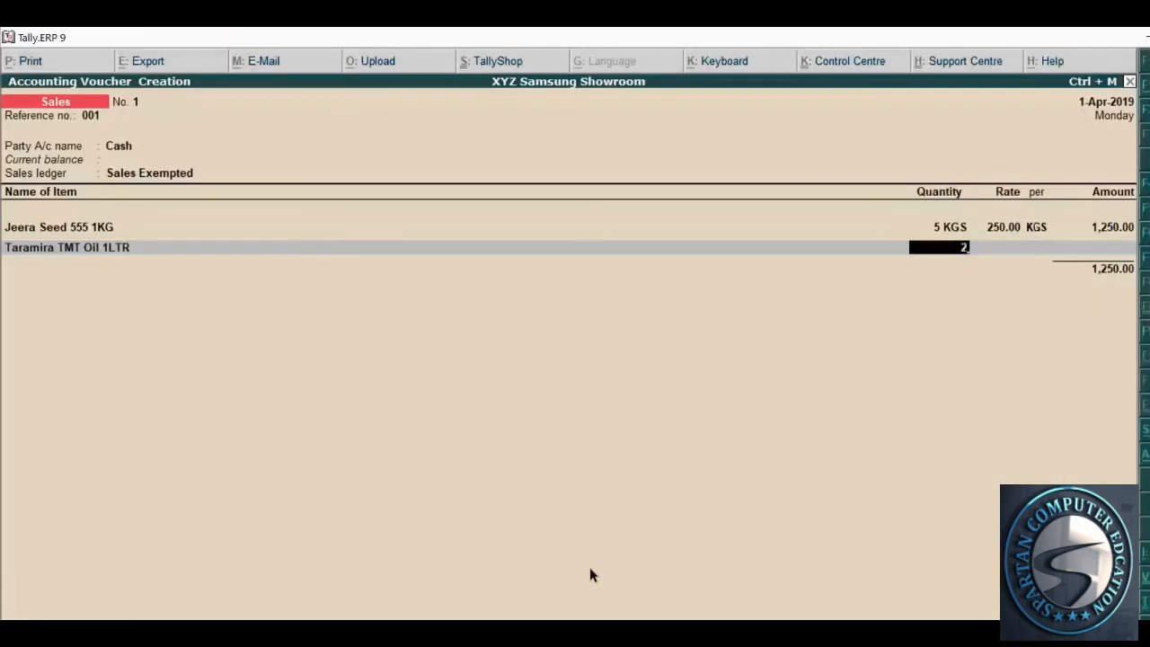
pyautogui.press('Return')
# Enter rate 520 for Taramira and compare with invoice 001's 2290 total
pyautogui.hotkey('alt', 'Tab')
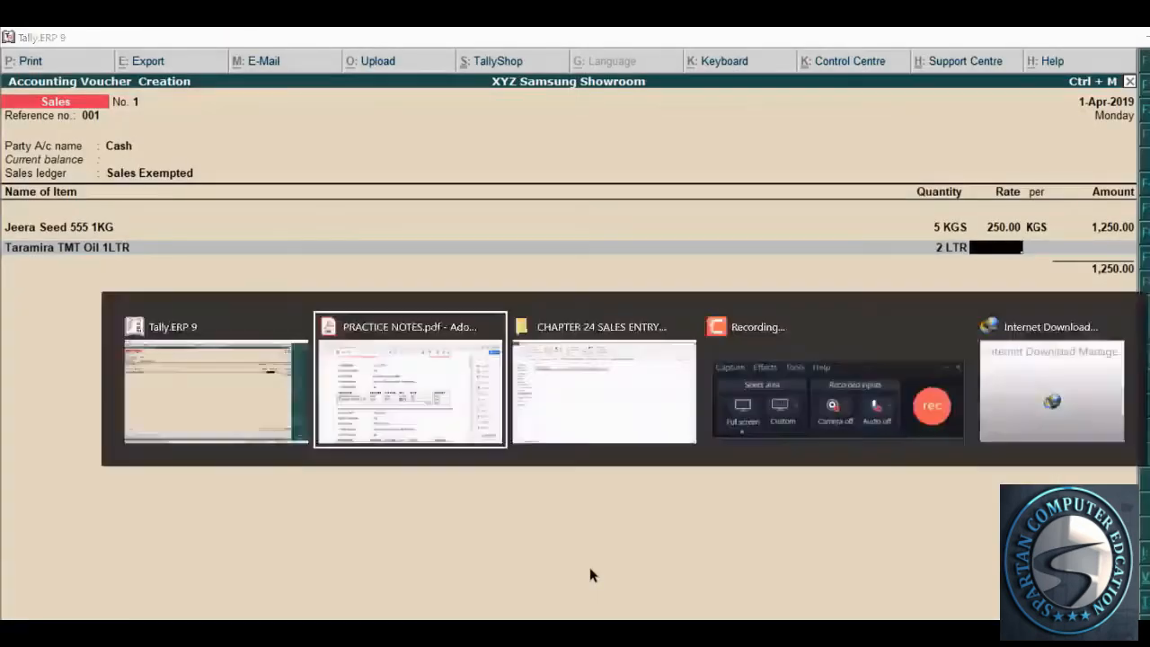
pyautogui.moveTo(654, 438); pyautogui.dragTo(624, 436)
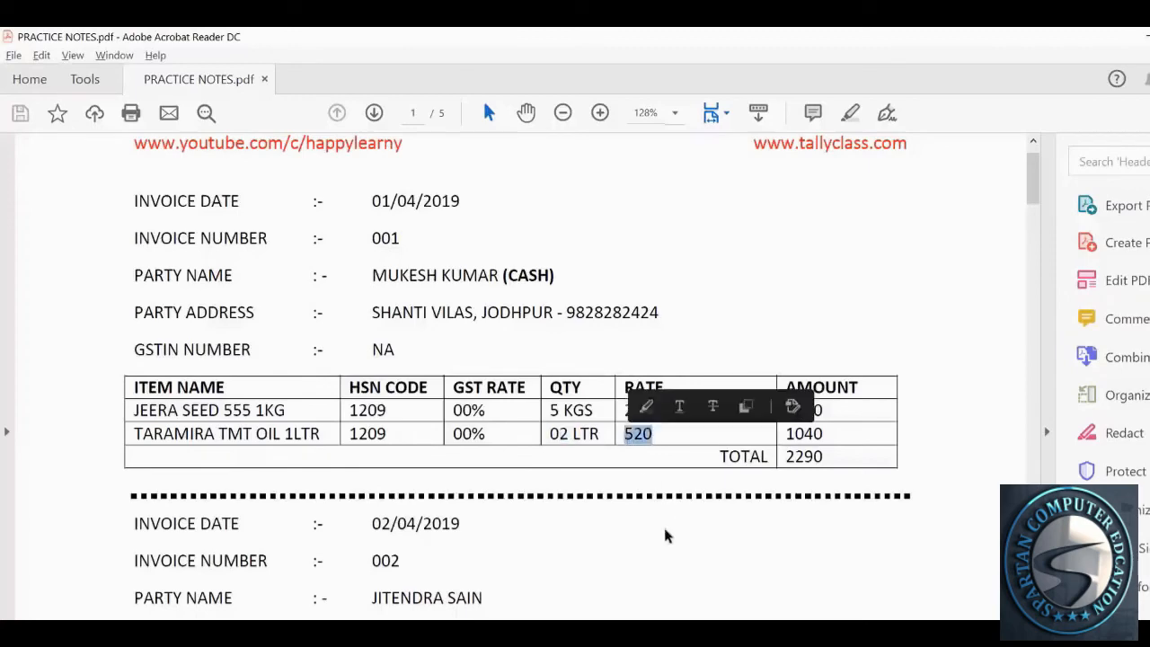
pyautogui.hotkey('alt', 'Tab')
pyautogui.write('520')
pyautogui.press('Return')
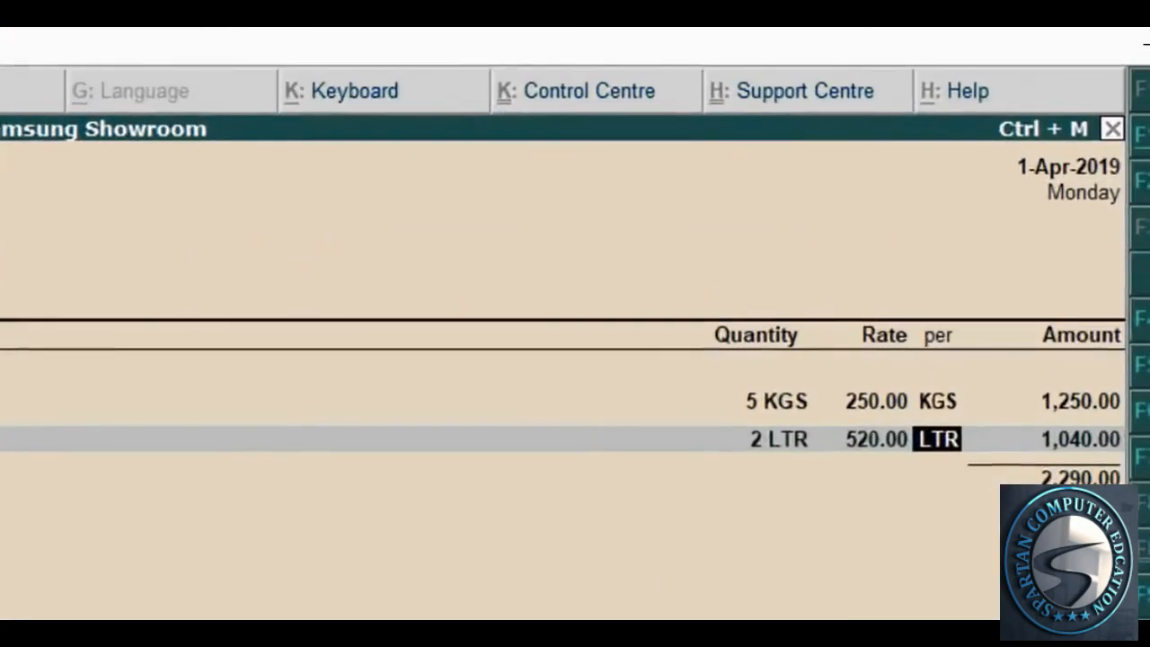
pyautogui.hotkey('alt', 'Tab')
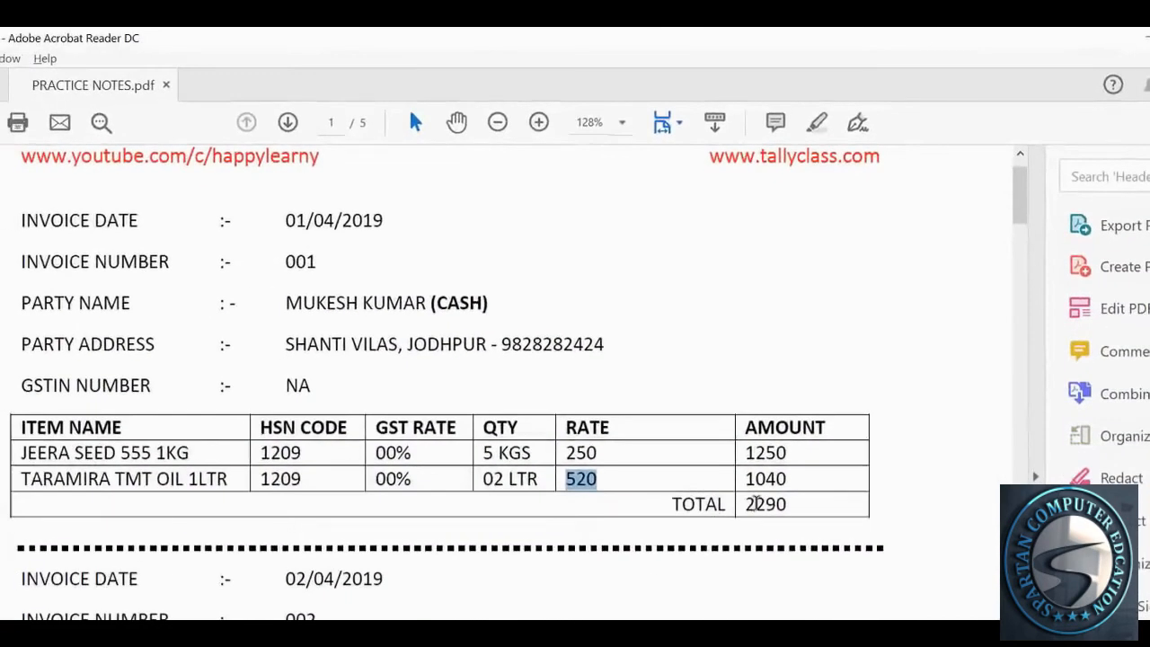
pyautogui.moveTo(744, 503)
pyautogui.mouseDown()
pyautogui.moveTo(789, 514)
pyautogui.moveTo(747, 509)
pyautogui.mouseUp()
# Confirm invoice 001's 2290 total in the PDF matches the voucher, then return to Tally
pyautogui.click(768, 542)
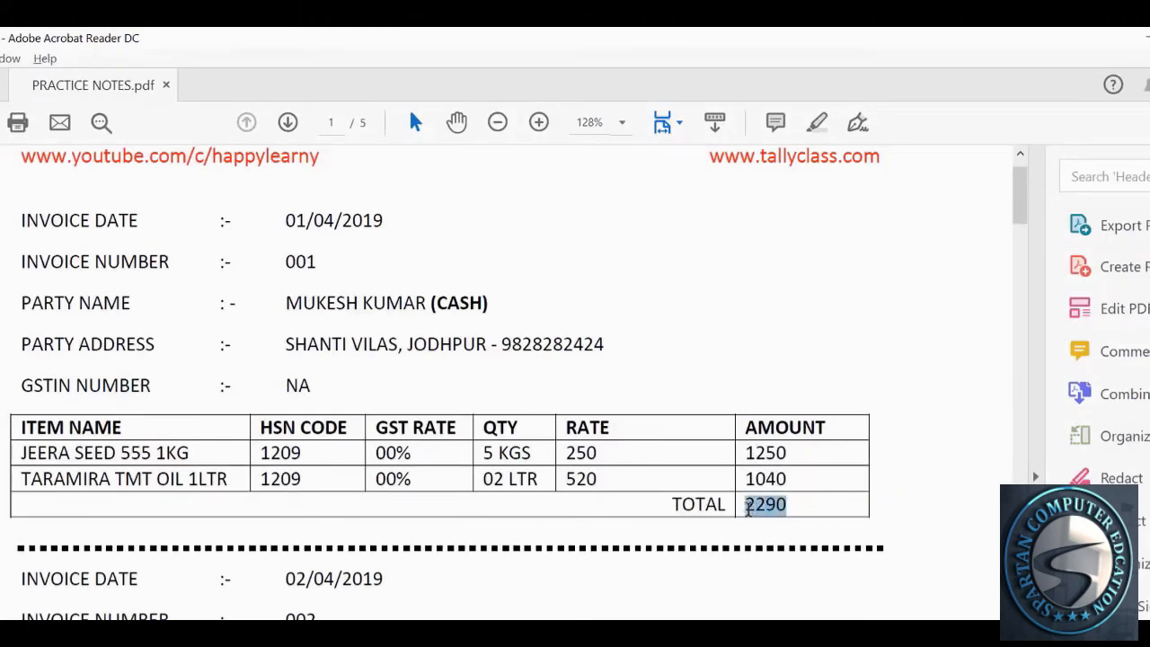
pyautogui.click(748, 508)
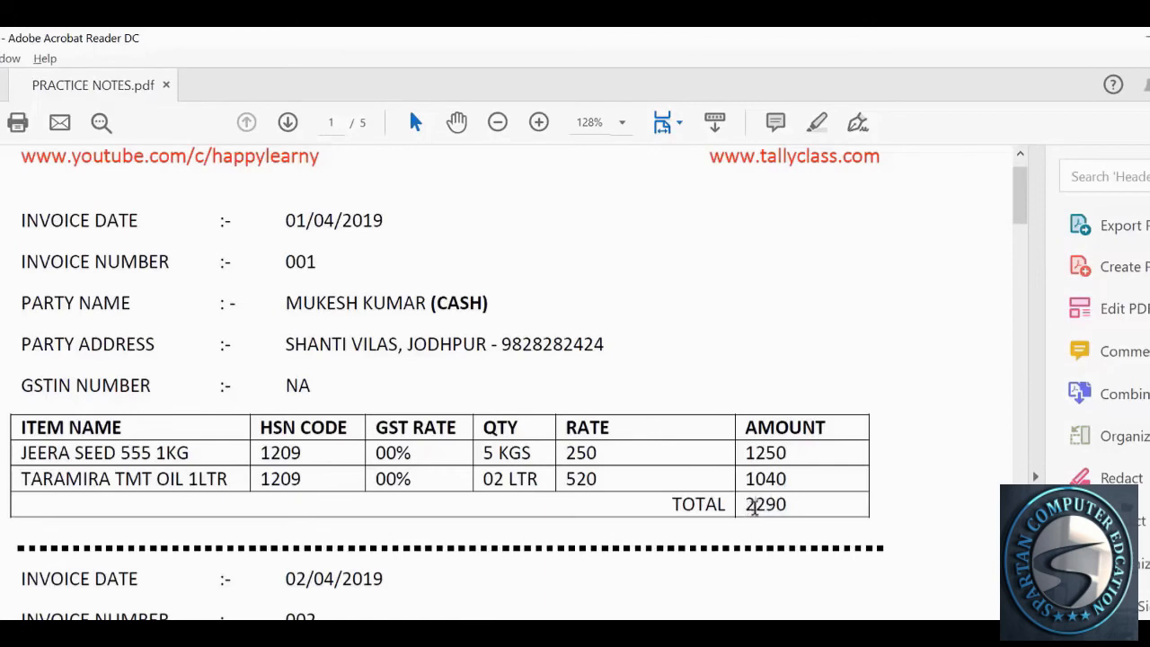
pyautogui.moveTo(755, 508)
pyautogui.mouseDown()
pyautogui.moveTo(790, 504)
pyautogui.moveTo(743, 506)
pyautogui.mouseUp()
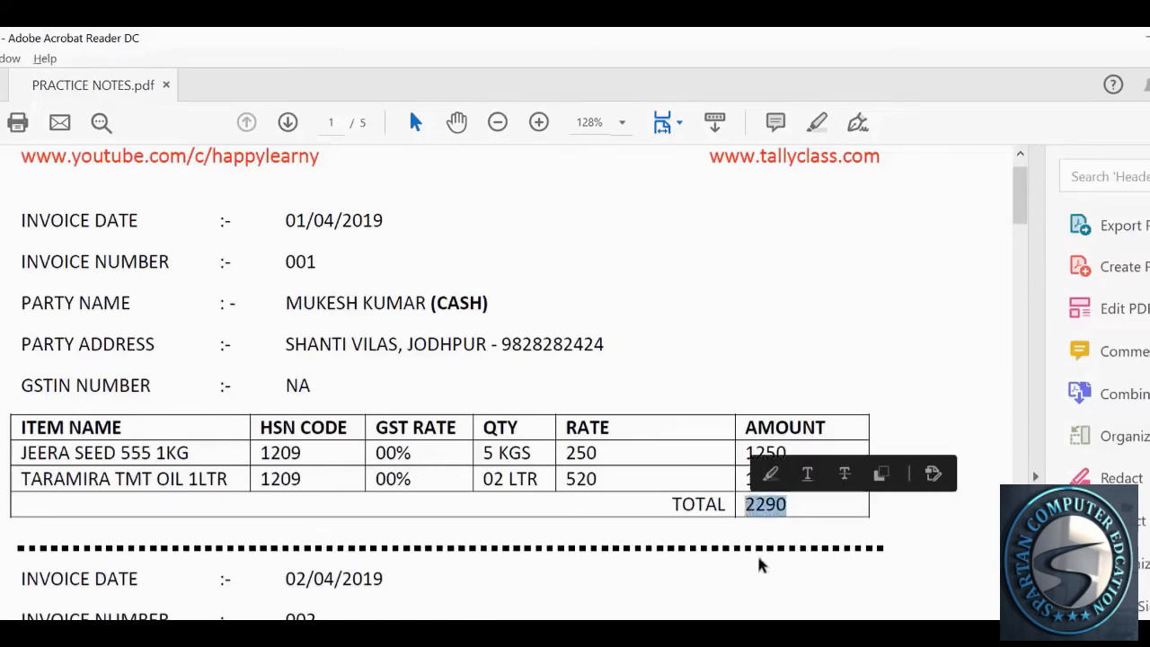
pyautogui.click(758, 557)
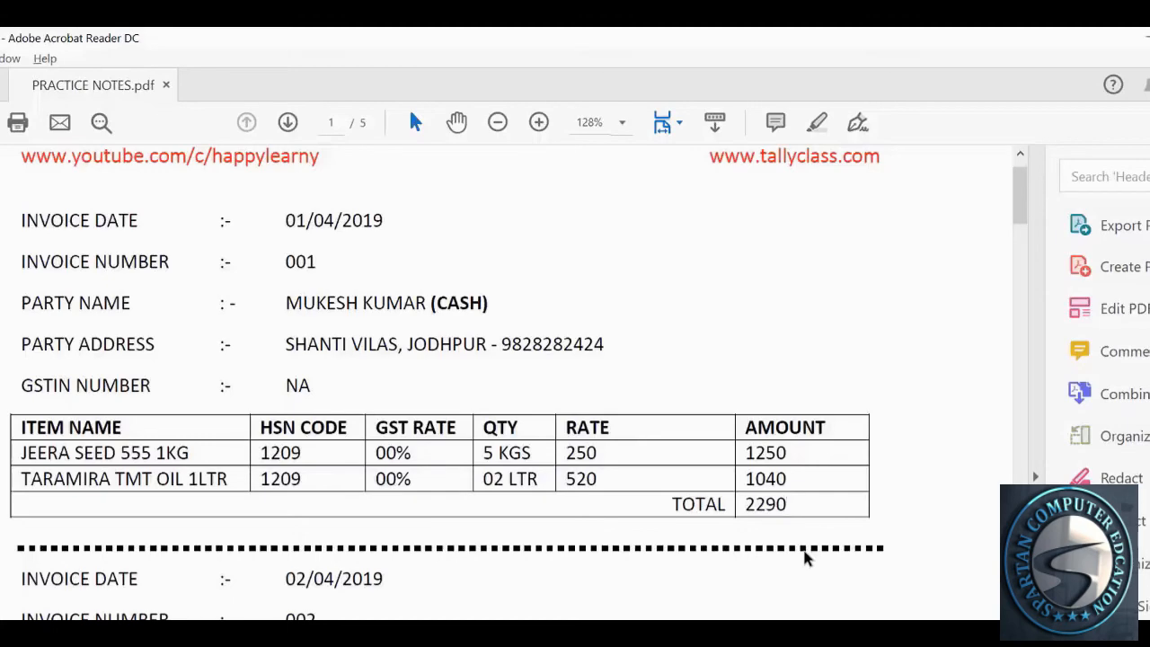
pyautogui.hotkey('alt', 'Tab')
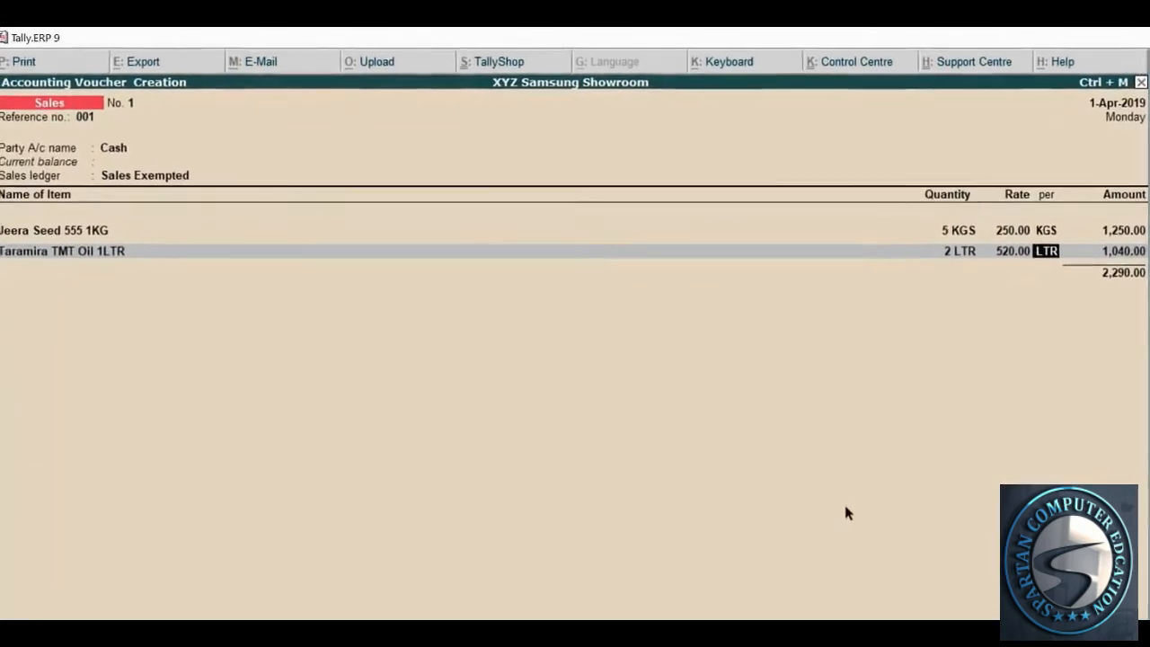
# Accept the Taramira line's 1,040.00 amount and close the item list
pyautogui.press('Return')
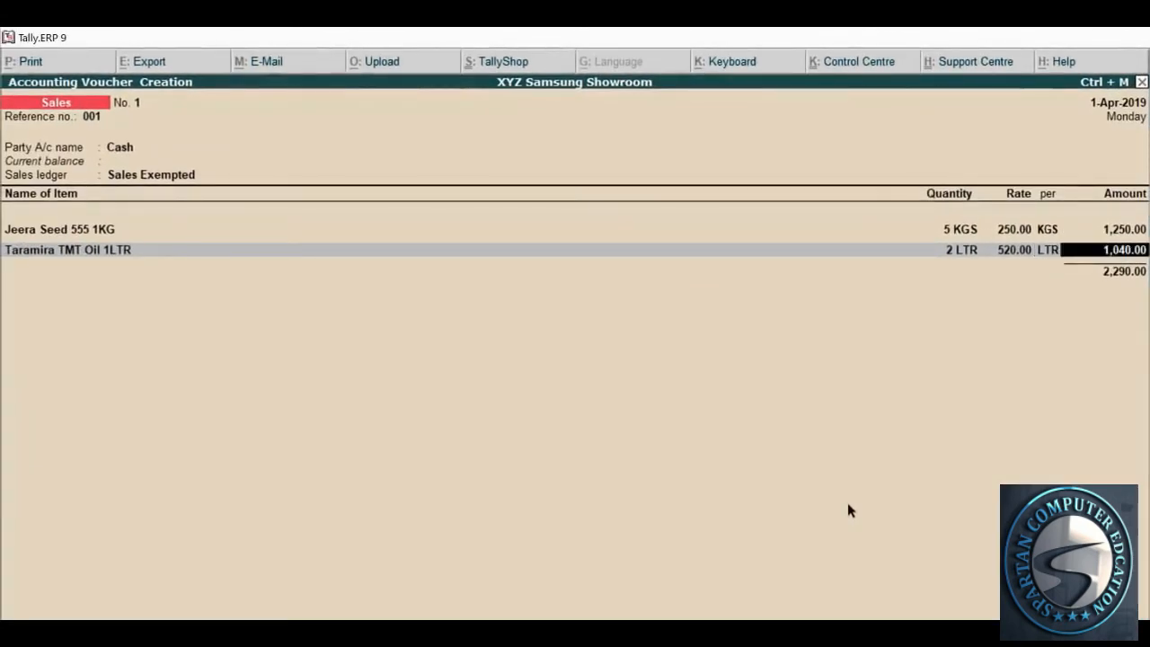
pyautogui.press('Return')
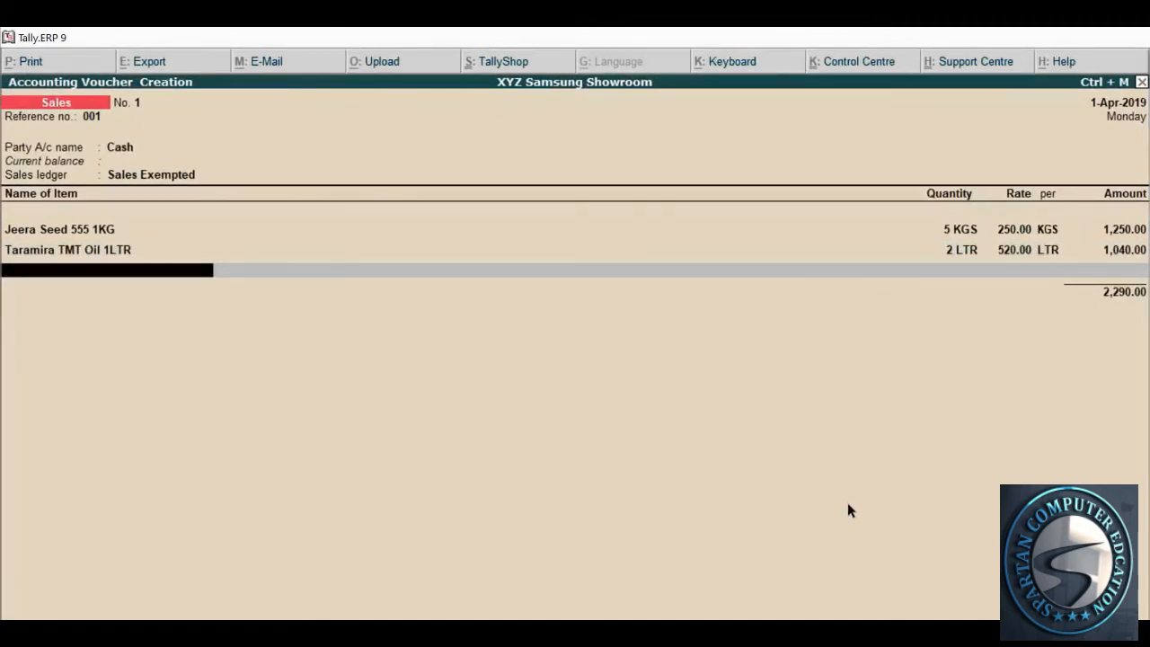
pyautogui.press('Return')
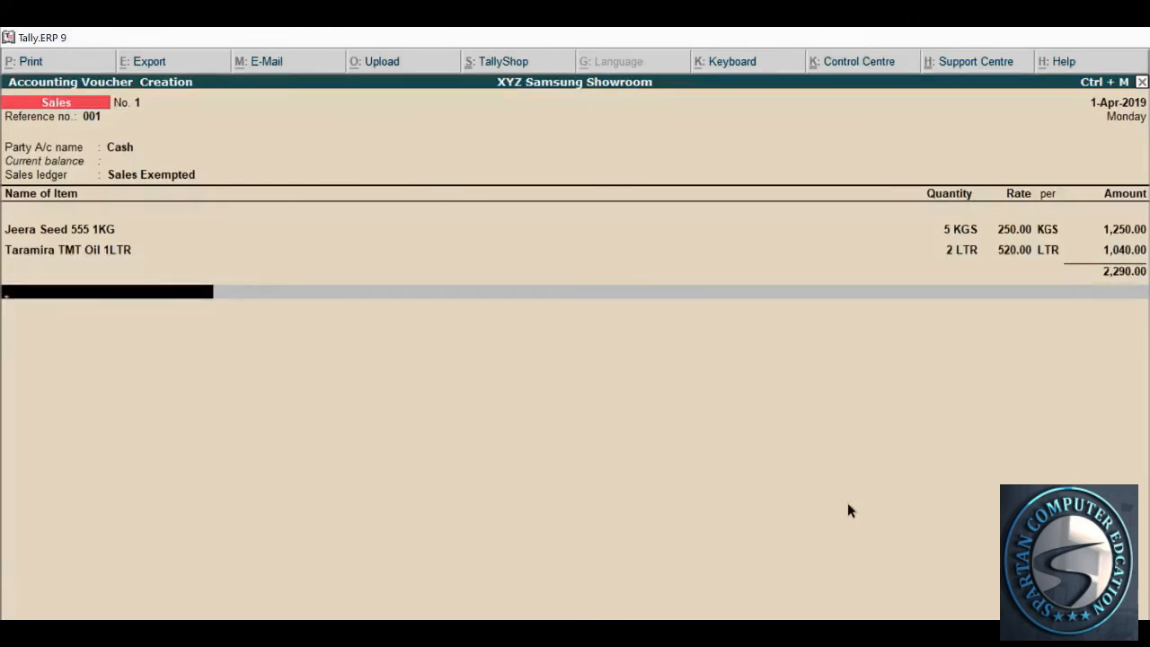
pyautogui.press('Return')
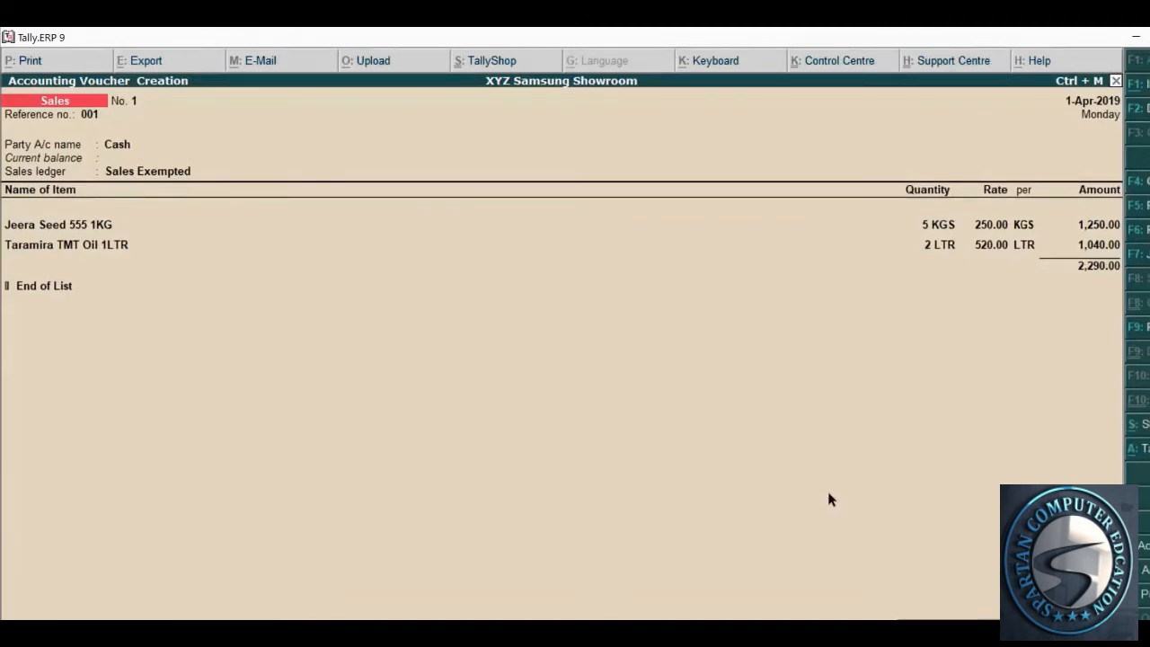
# Add SGST and CGST ledger lines below the 2,290.00 item total, then step back to Jeera Seed
pyautogui.press('Return')
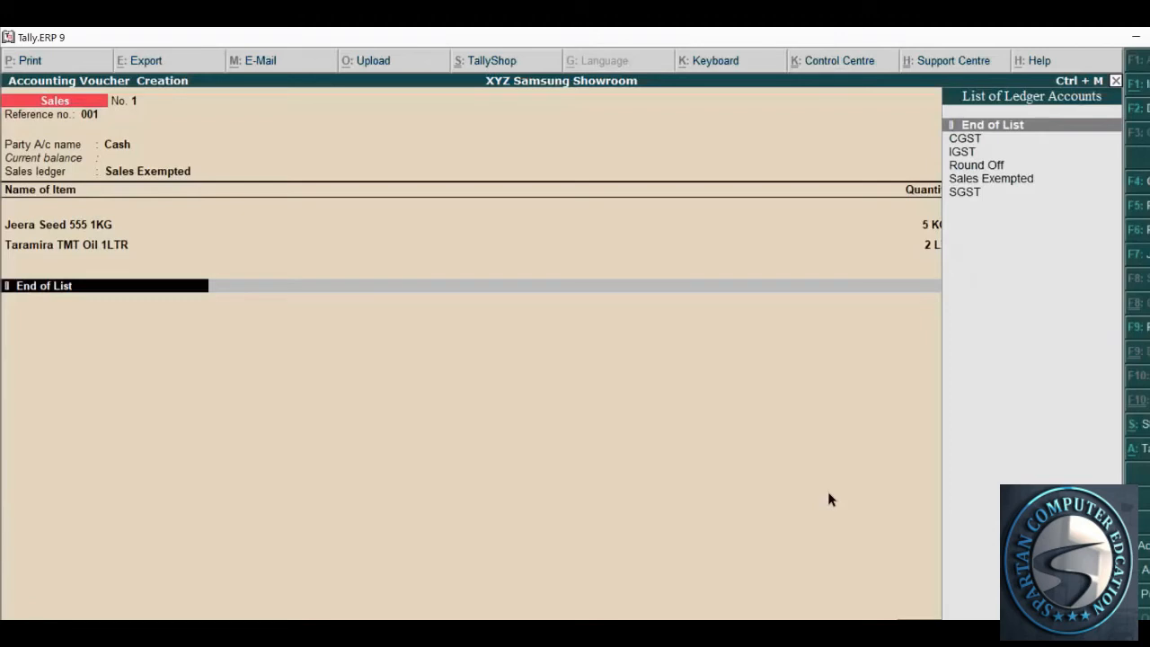
pyautogui.write('Sgs')
pyautogui.press('Return')
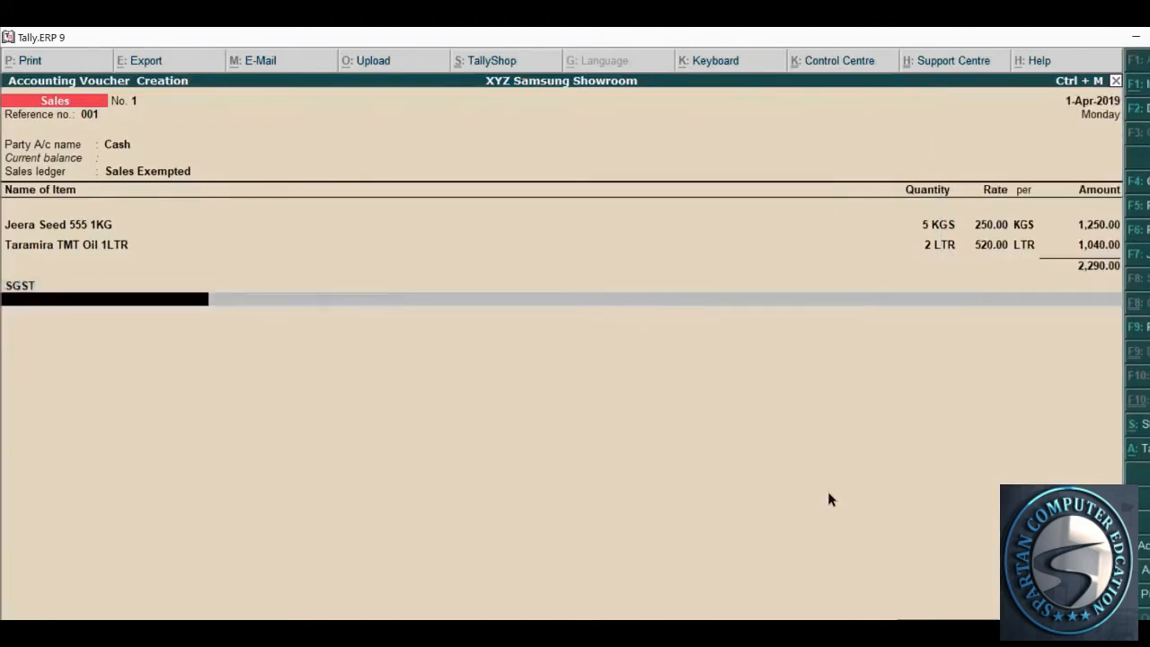
pyautogui.write('Cgs')
pyautogui.press('Return')
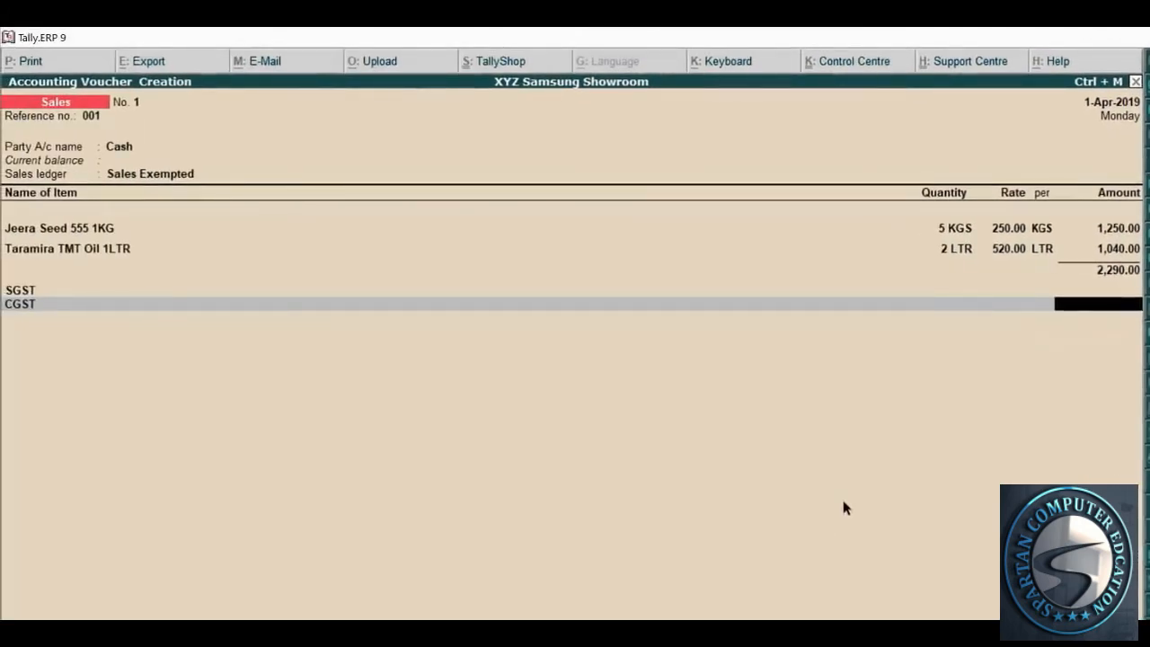
pyautogui.press('BackSpace')
pyautogui.press('BackSpace')
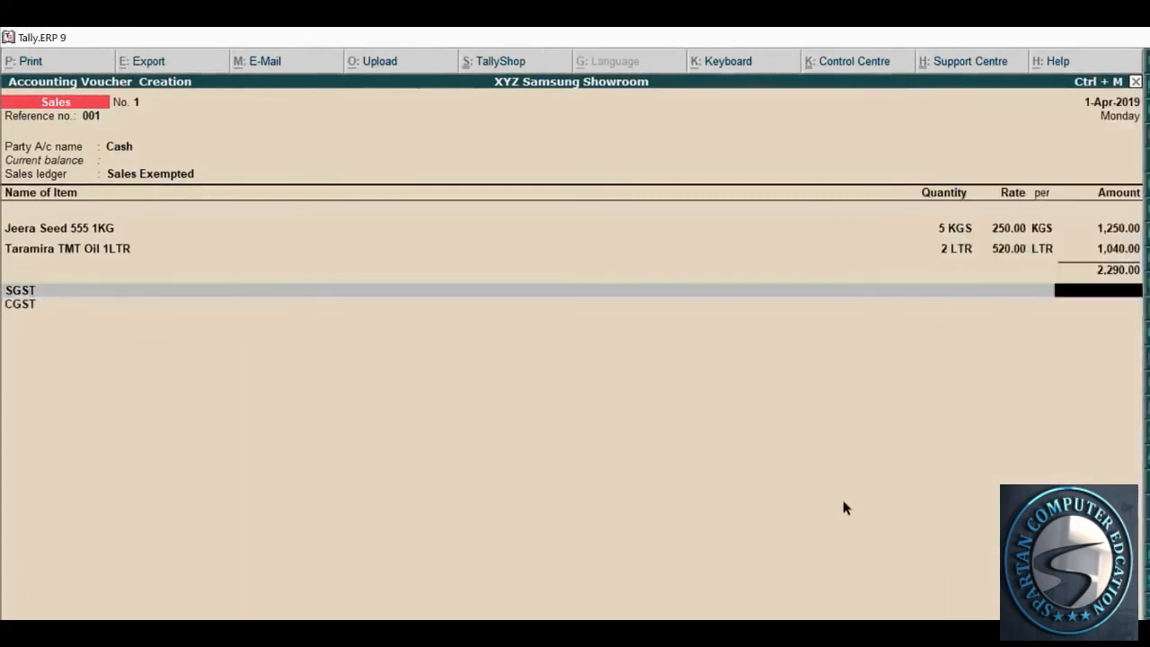
pyautogui.press('BackSpace')
pyautogui.press('BackSpace')
pyautogui.press('BackSpace')
pyautogui.press('BackSpace')
pyautogui.press('BackSpace')
pyautogui.press('BackSpace')
pyautogui.press('BackSpace')
pyautogui.press('BackSpace')
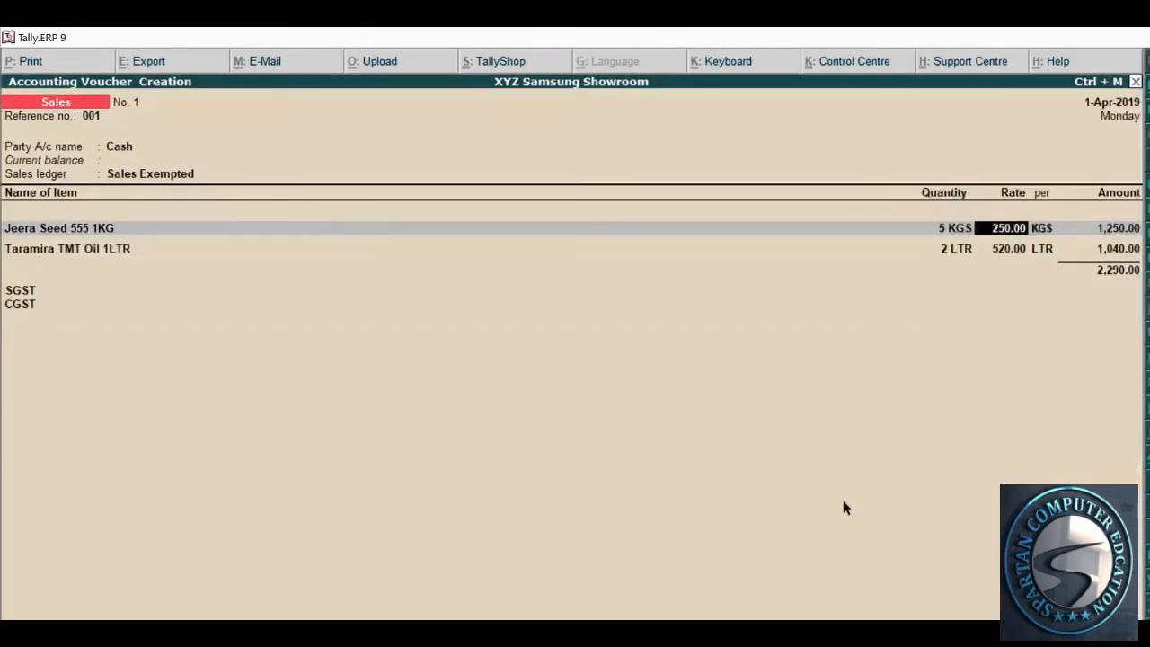
# Inspect Jeera Seed 555 1KG's GST details in Stock Item Alteration and quit without saving
pyautogui.hotkey('ctrl', 'Return')
pyautogui.press('Return')
pyautogui.press('Return')
pyautogui.press('Return')
pyautogui.press('Return')
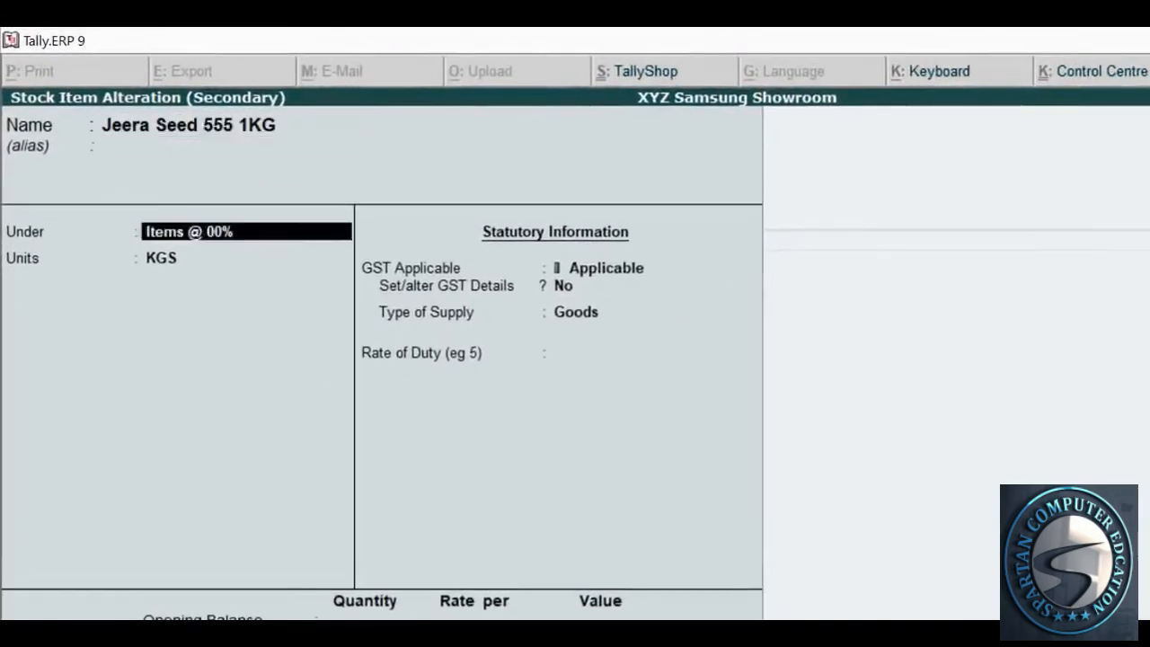
pyautogui.press('y')
pyautogui.press('Return')
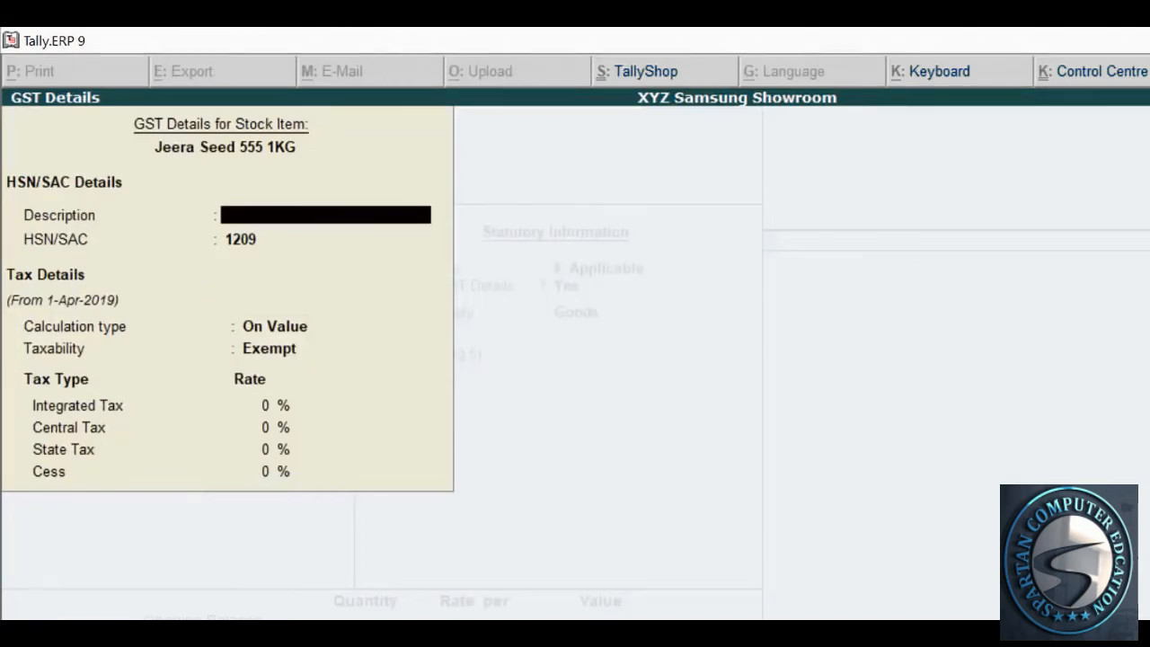
pyautogui.press('Escape')
pyautogui.press('Escape')
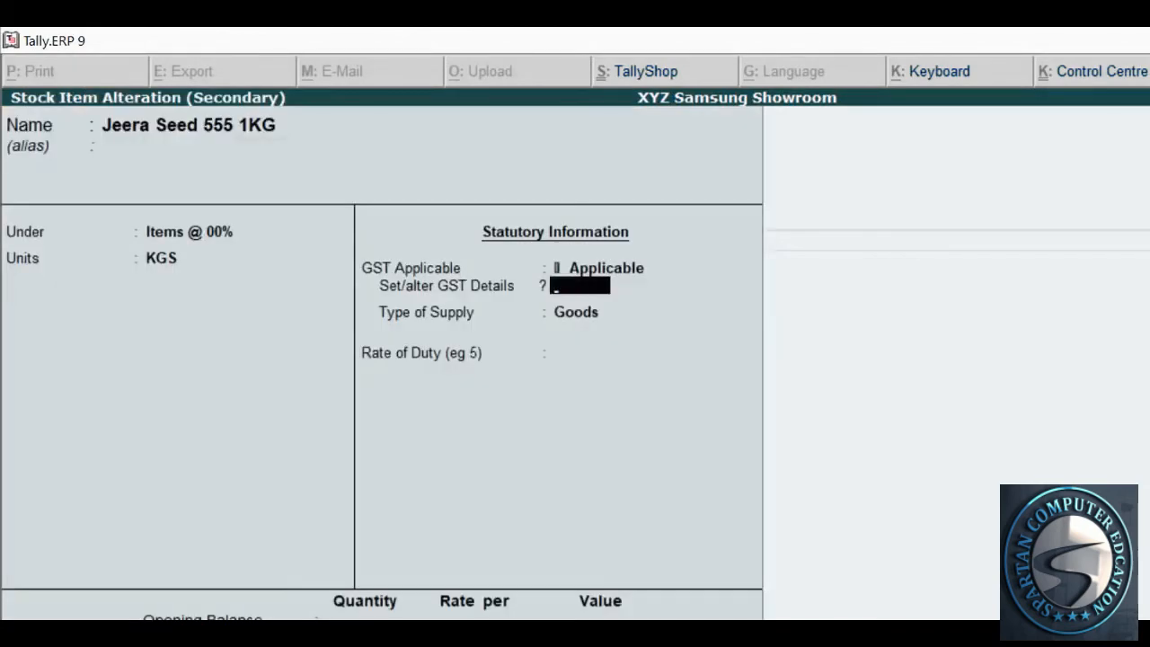
pyautogui.press('Escape')
pyautogui.press('Return')
# Replace the tax lines with End of List and save voucher 1 at 2,290.00
pyautogui.press('Return')
pyautogui.press('Return')
pyautogui.press('Return')
pyautogui.press('Return')
pyautogui.press('Return')
pyautogui.press('Return')
pyautogui.press('Return')
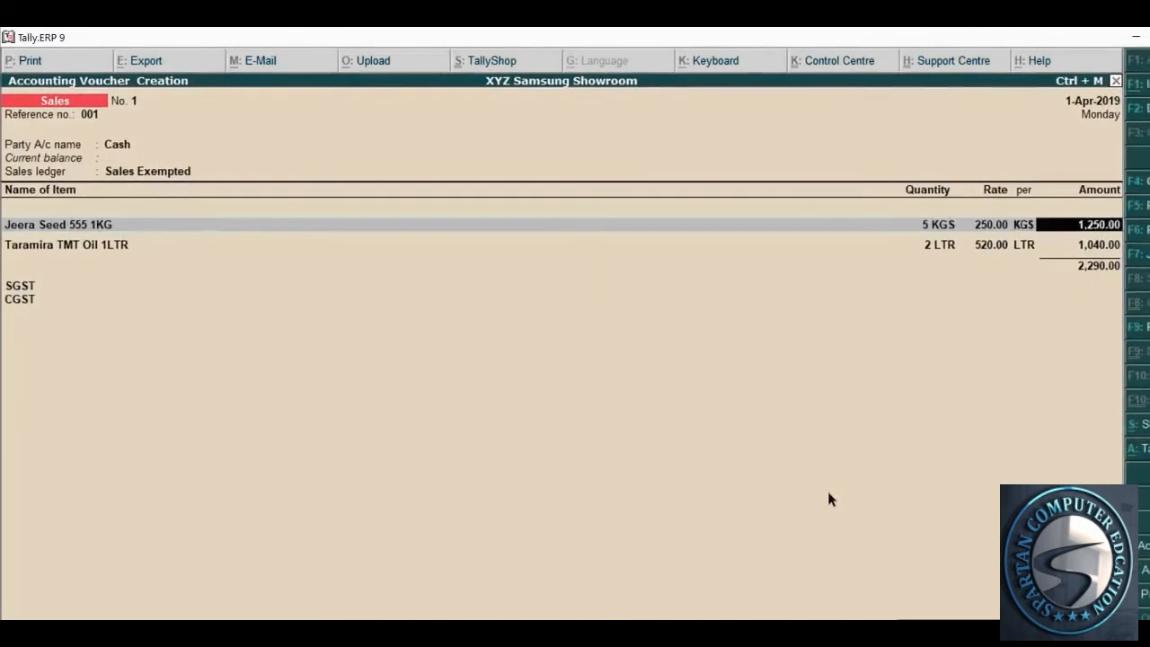
pyautogui.press('Return')
pyautogui.press('Return')
pyautogui.press('Return')
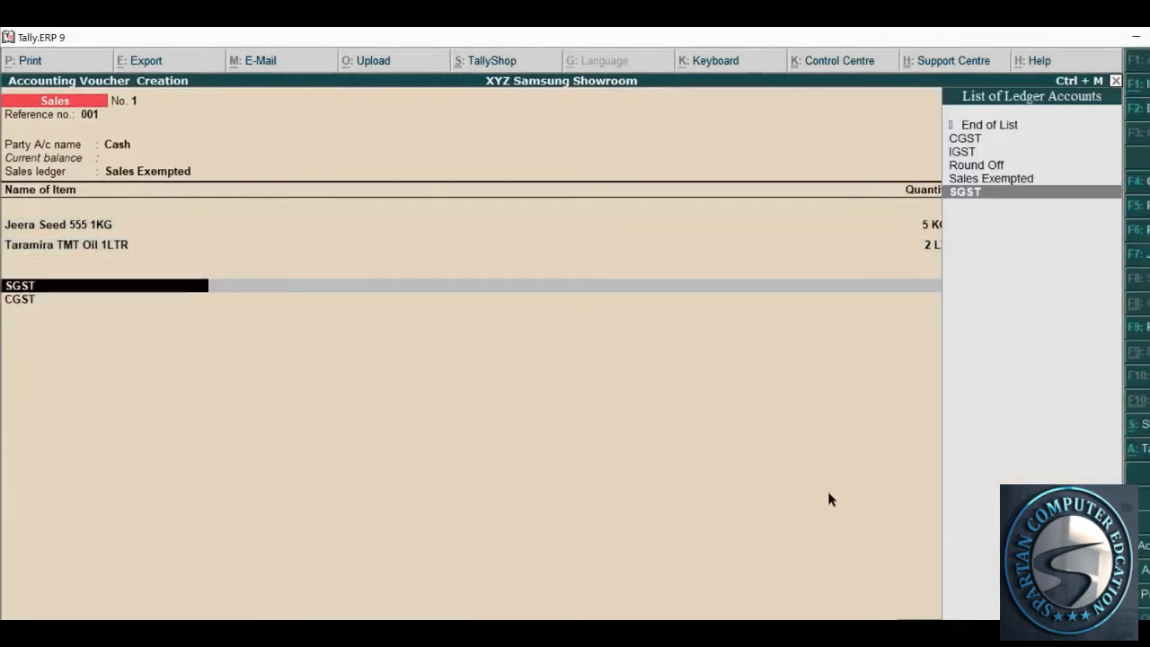
pyautogui.press('BackSpace')
pyautogui.press('Up')
pyautogui.press('Up')
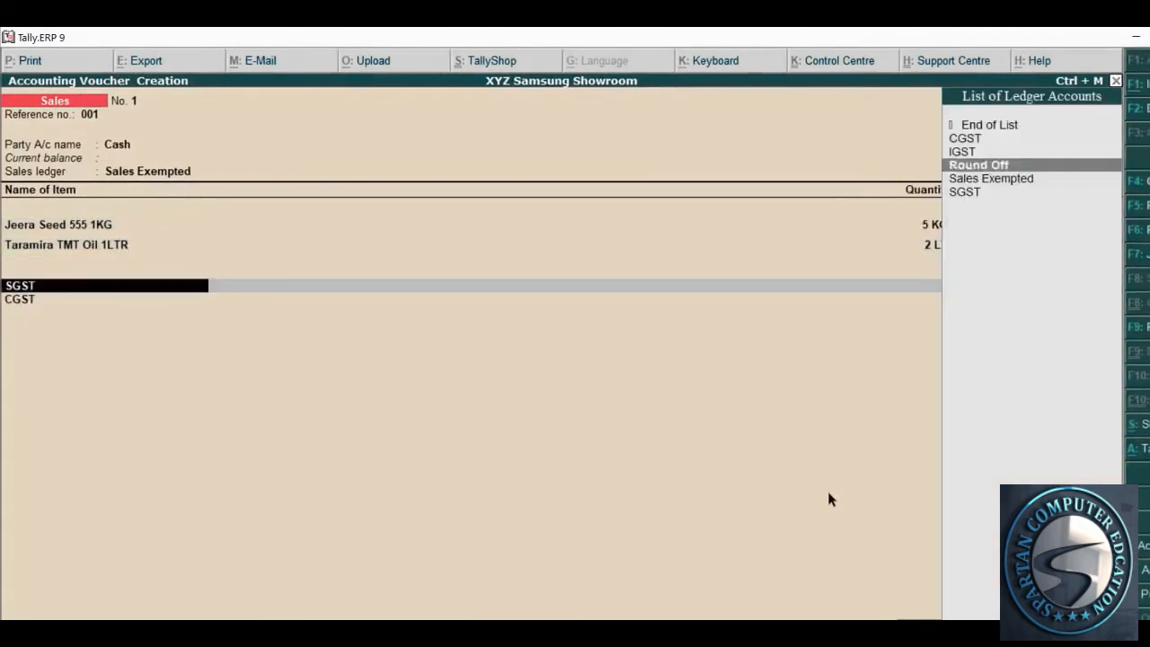
pyautogui.press('Up')
pyautogui.press('Up')
pyautogui.press('Up')
pyautogui.press('Down')
pyautogui.press('Up')
pyautogui.press('Return')
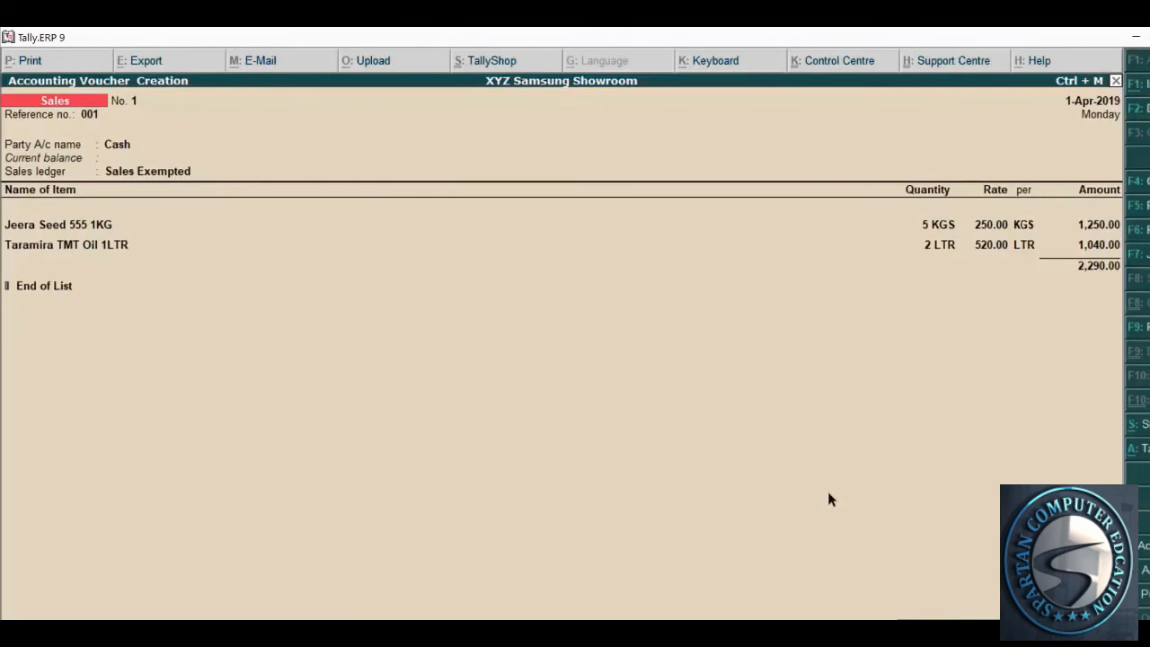
pyautogui.hotkey('ctrl', 'a')
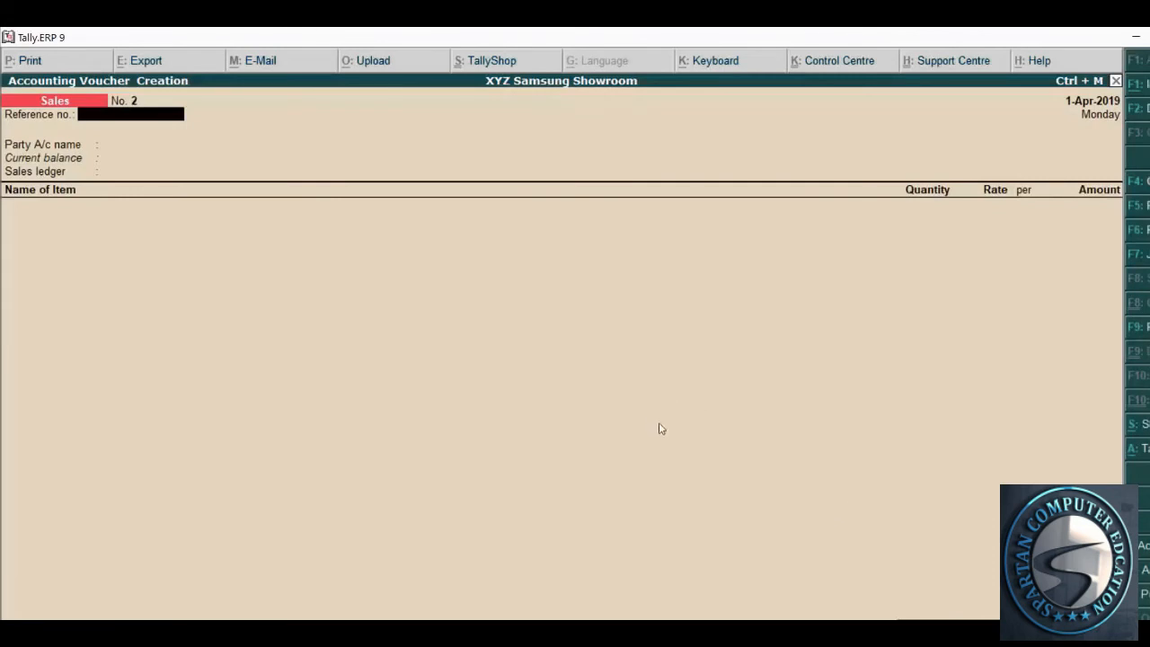
# Set the voucher date to 2-Apr-2019 from invoice 002
pyautogui.hotkey('alt', 'Tab')
pyautogui.scroll(-3, 512, 490)
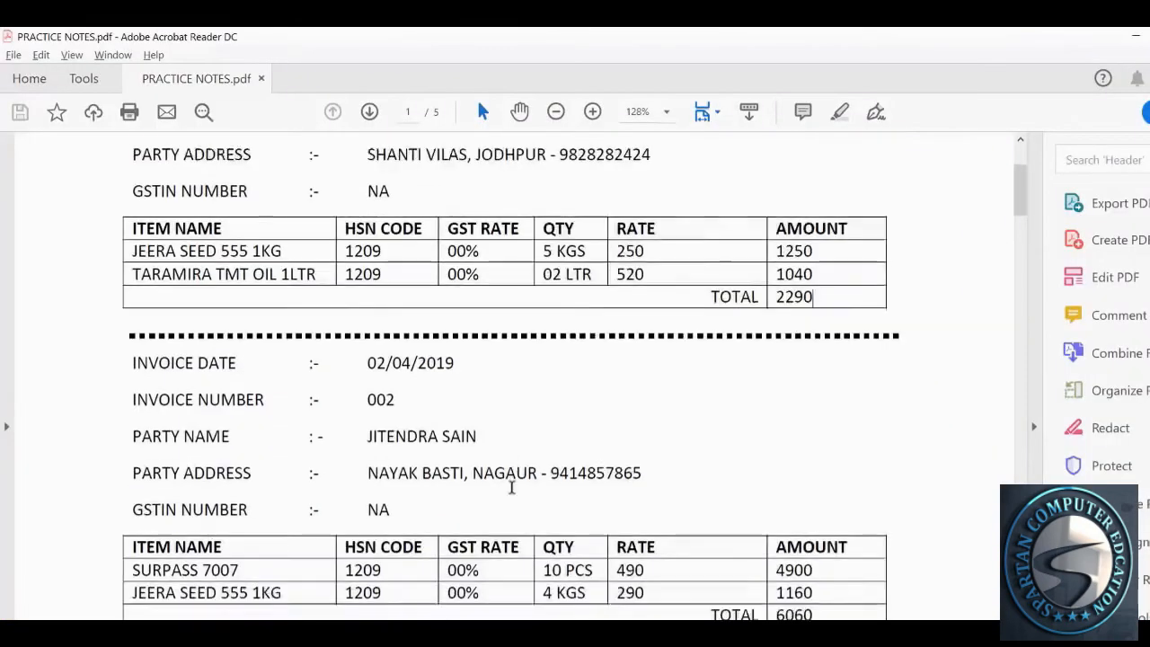
pyautogui.moveTo(359, 332); pyautogui.dragTo(458, 334)
pyautogui.hotkey('alt', 'Tab')
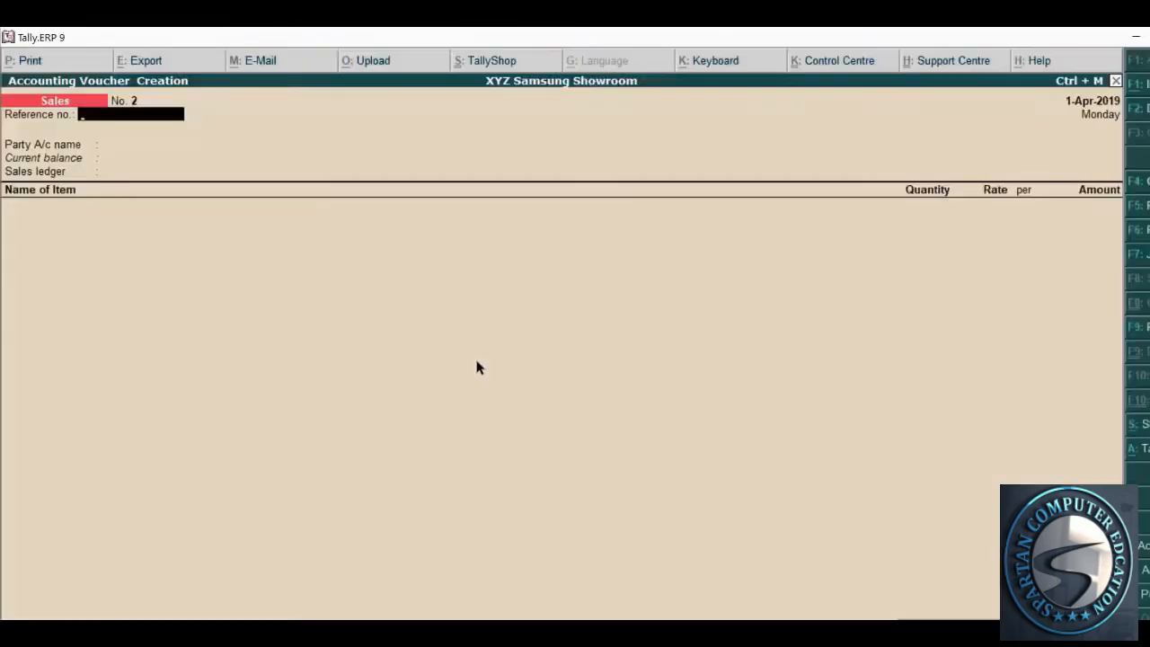
pyautogui.press('F2')
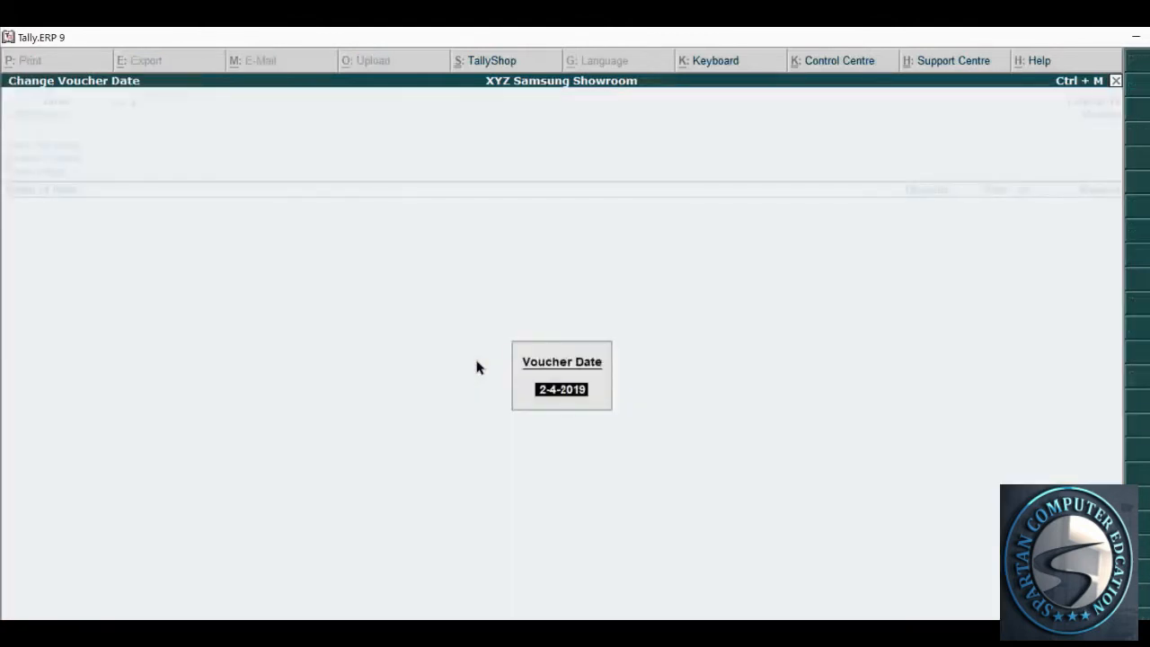
pyautogui.write('2.4.2019')
pyautogui.press('Return')
# Enter reference number 002 from the invoice
pyautogui.hotkey('alt', 'Tab')
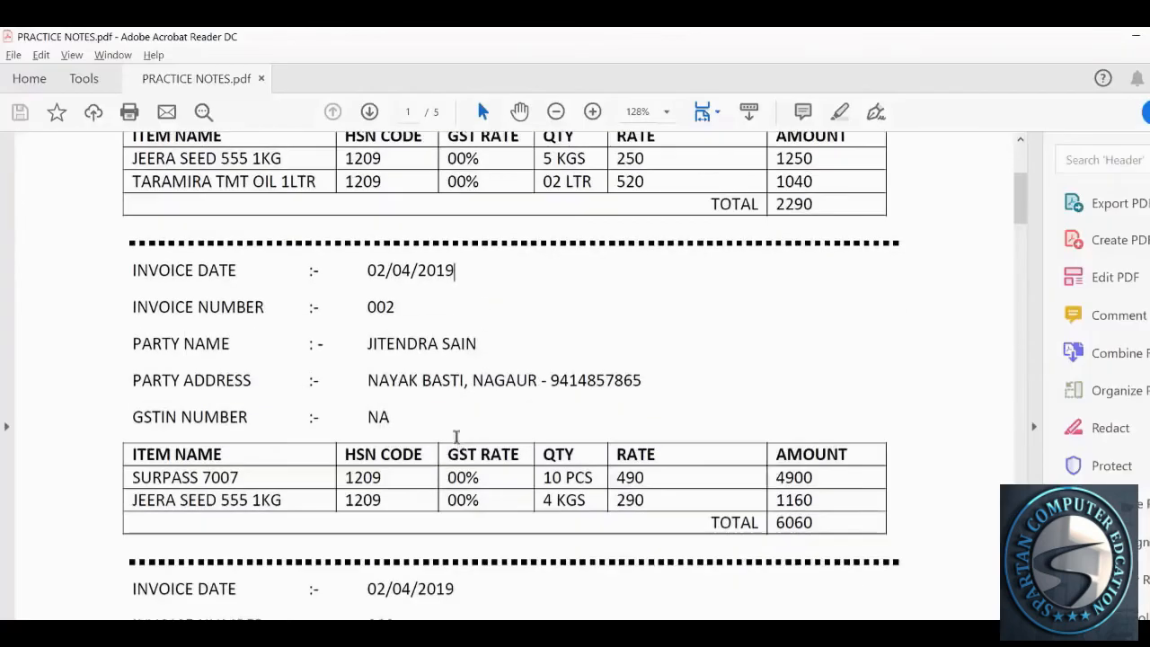
pyautogui.moveTo(366, 307); pyautogui.dragTo(388, 307)
pyautogui.hotkey('alt', 'Tab')
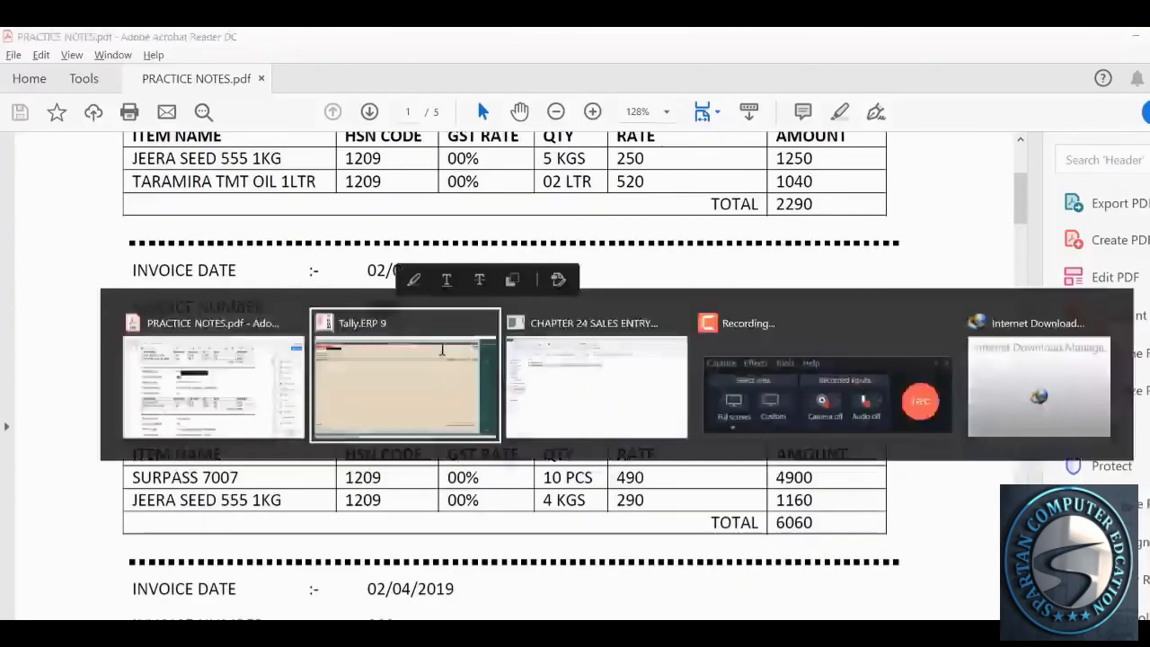
pyautogui.write('002')
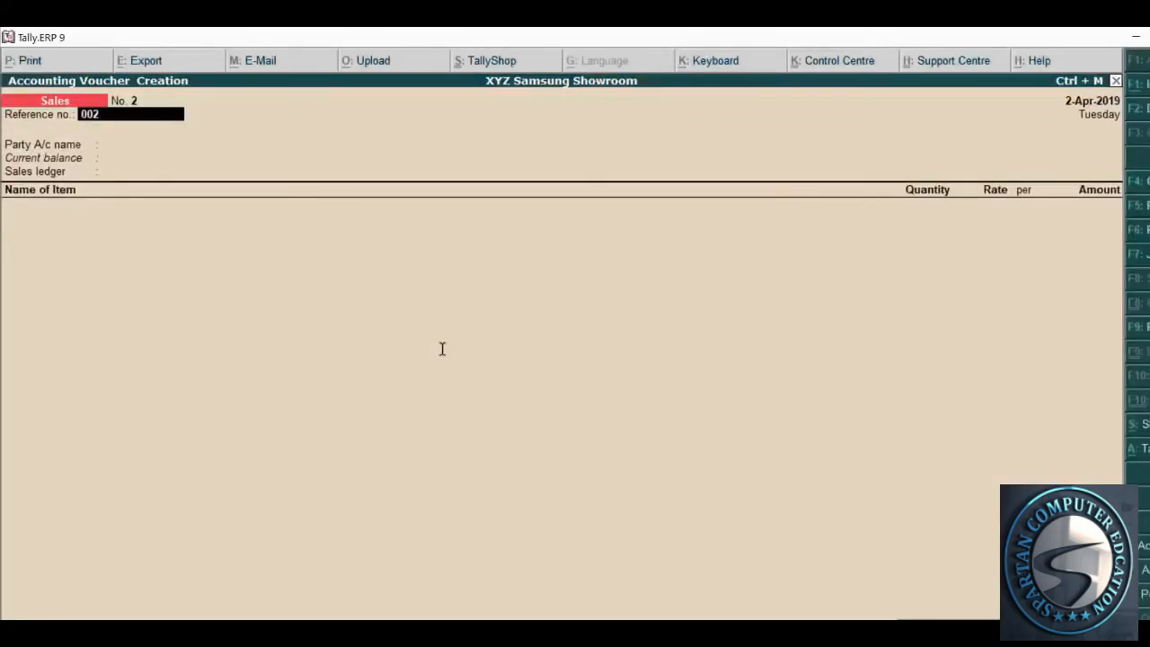
# Check invoice 002's party name in the PDF and begin a new party ledger with Alt+C
pyautogui.hotkey('alt', 'Tab')
pyautogui.scroll(-1, 442, 348)
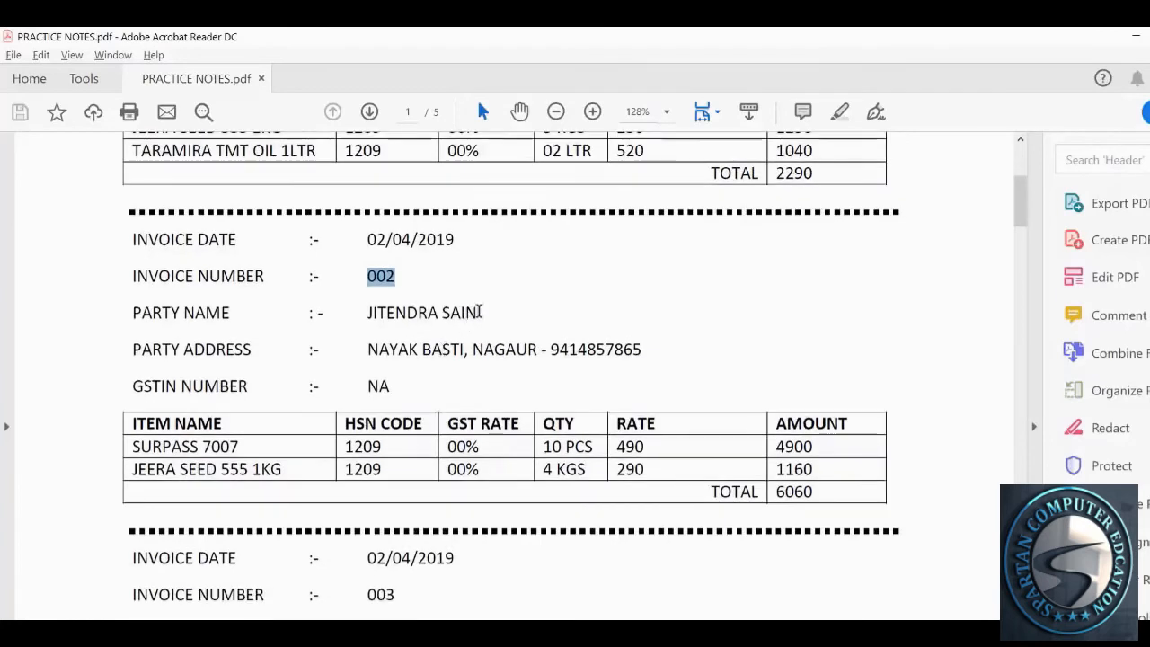
pyautogui.moveTo(477, 313); pyautogui.dragTo(380, 316)
pyautogui.click(496, 342)
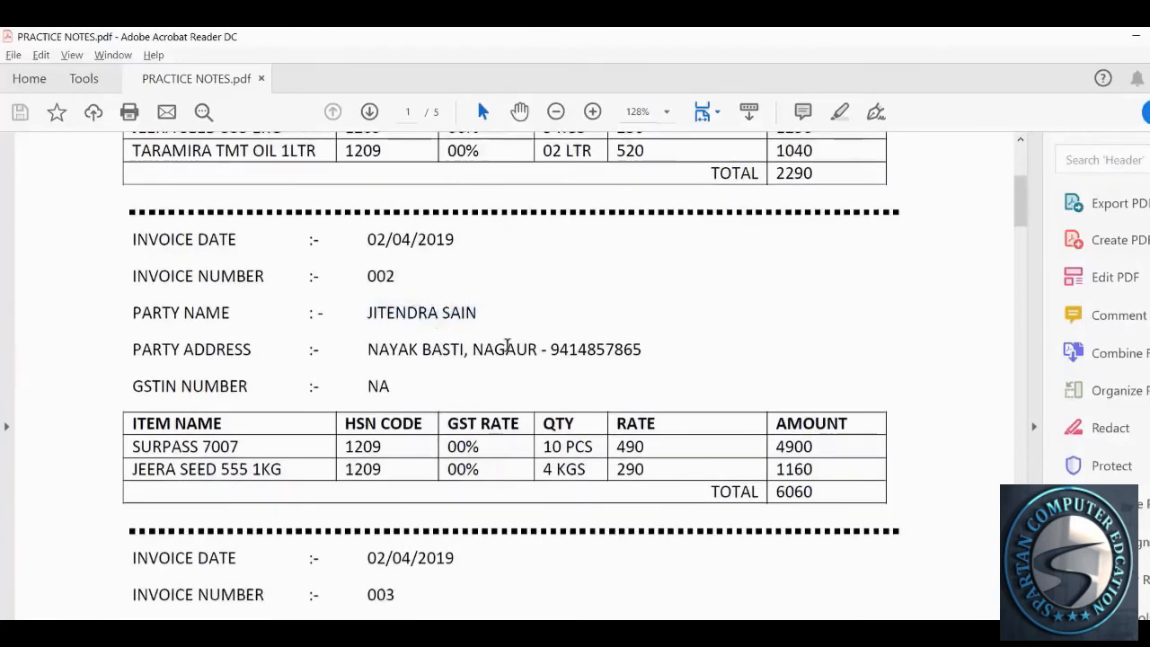
pyautogui.scroll(1, 506, 352)
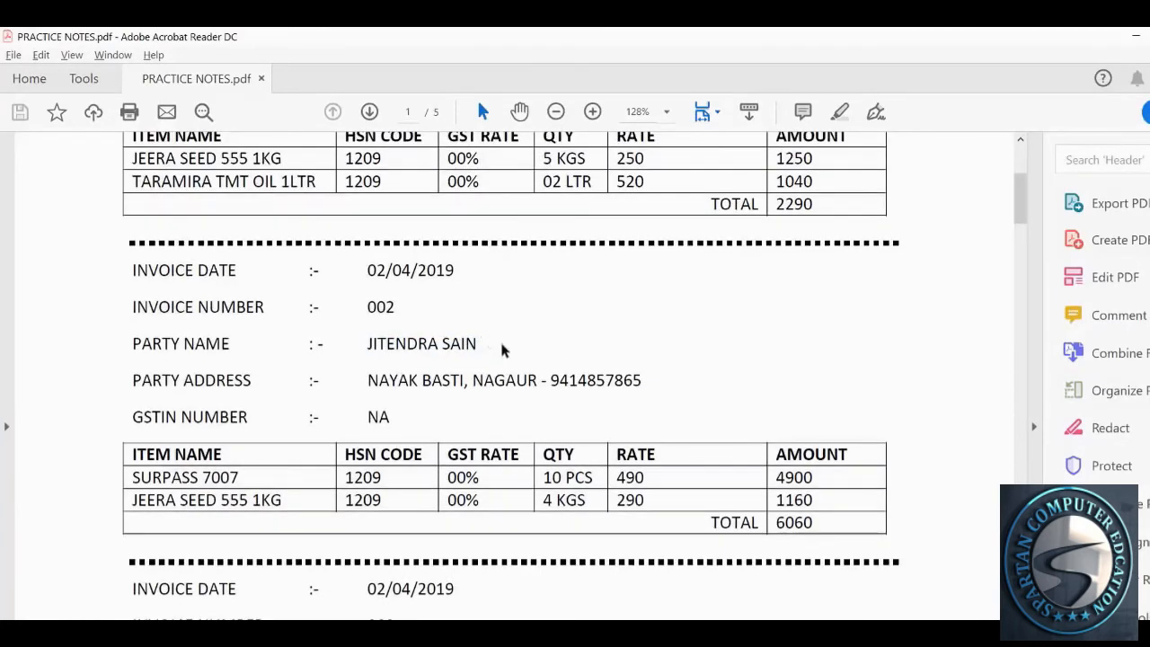
pyautogui.scroll(-2, 568, 452)
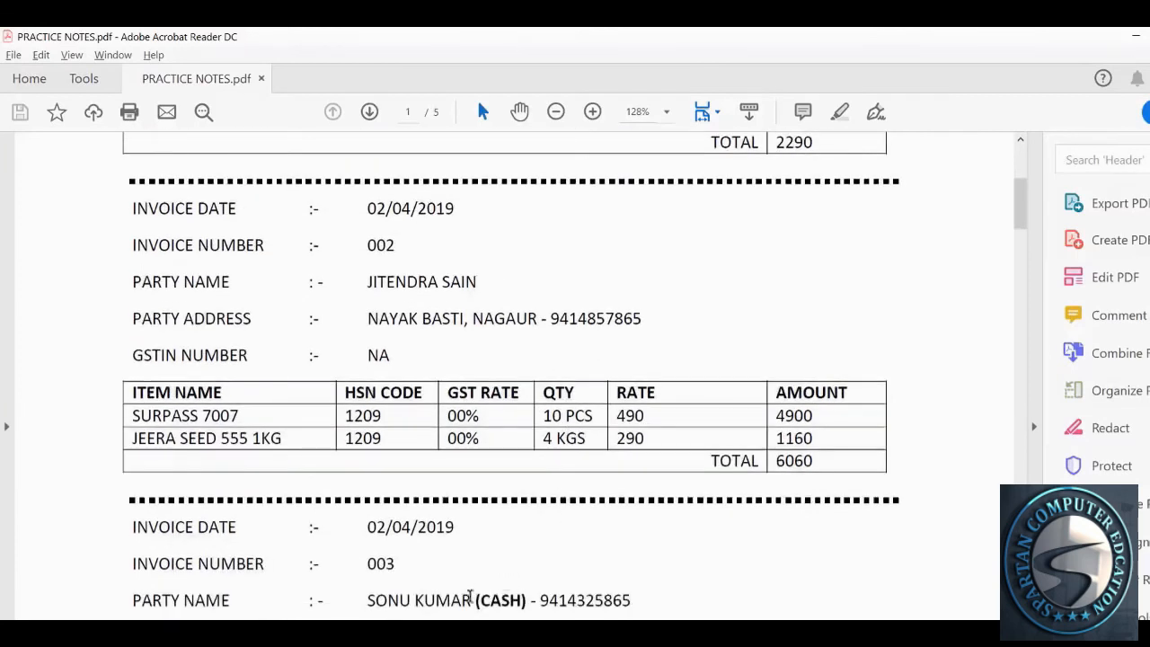
pyautogui.moveTo(477, 600); pyautogui.dragTo(528, 602)
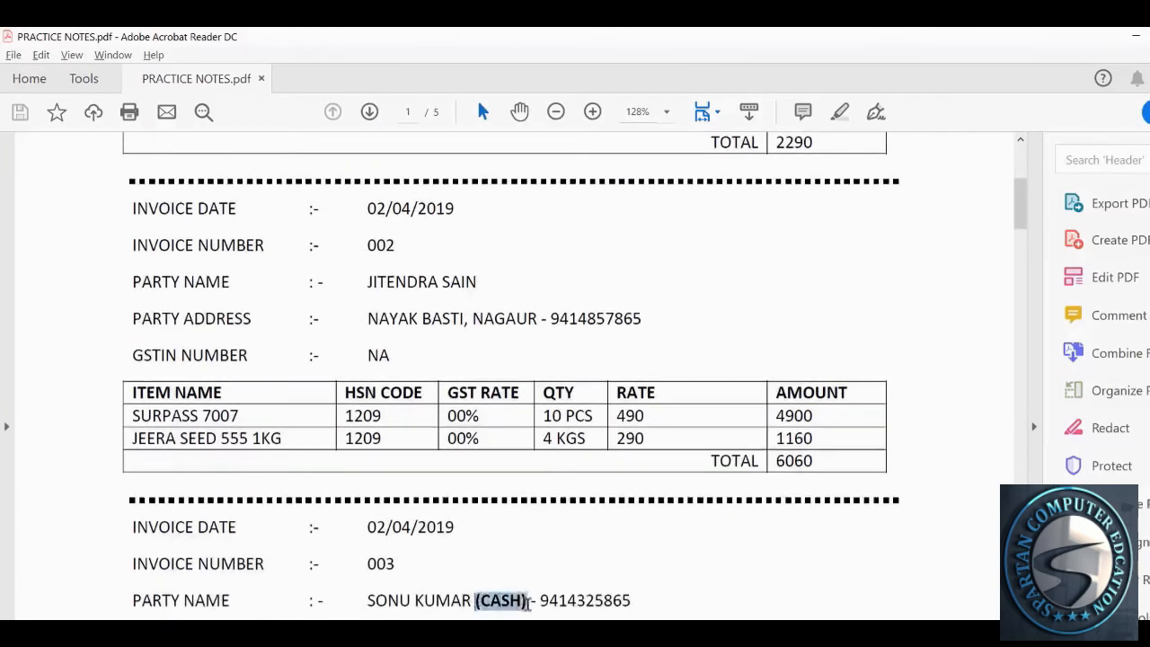
pyautogui.click(449, 341)
pyautogui.scroll(2, 479, 300)
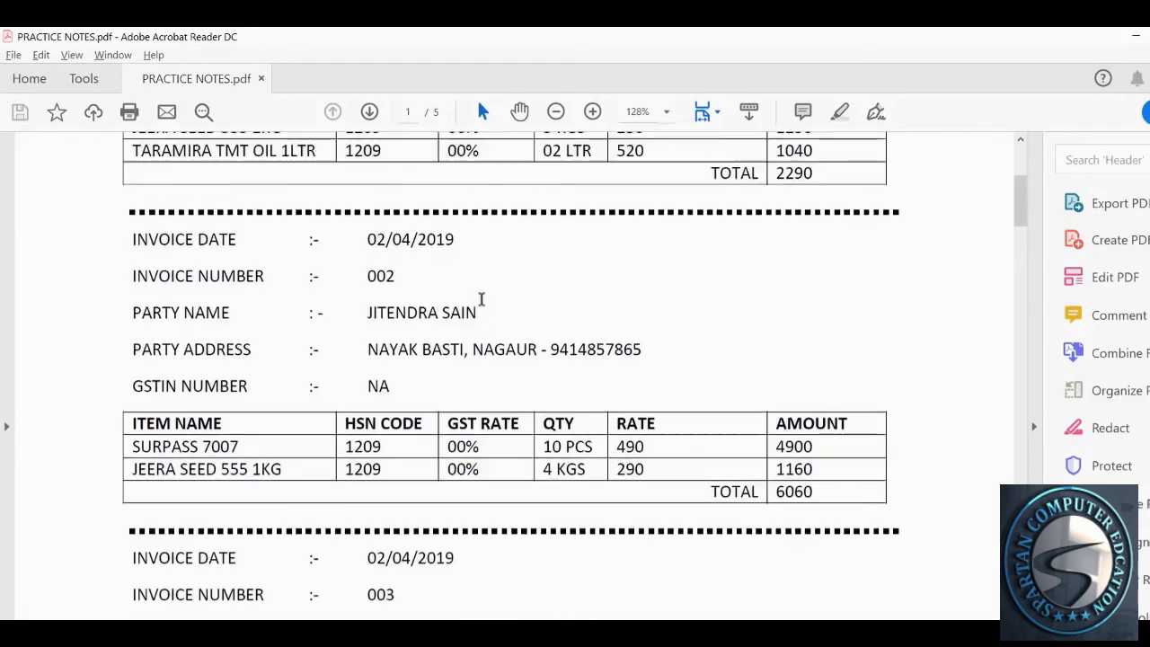
pyautogui.moveTo(477, 349); pyautogui.dragTo(369, 349)
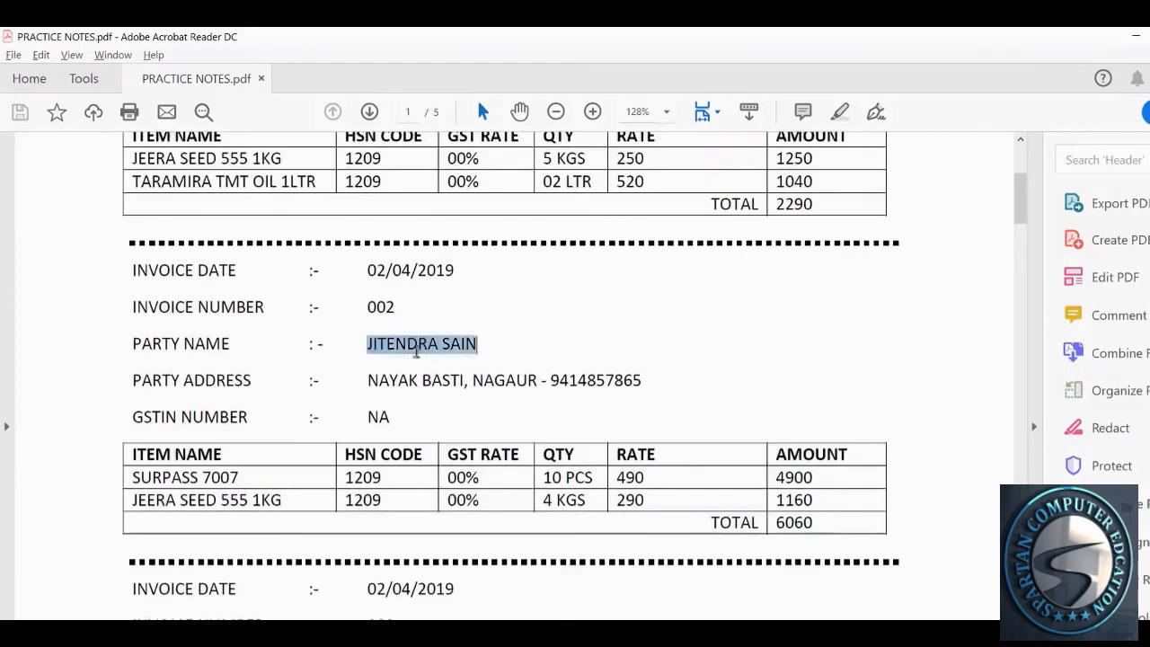
pyautogui.click(482, 344)
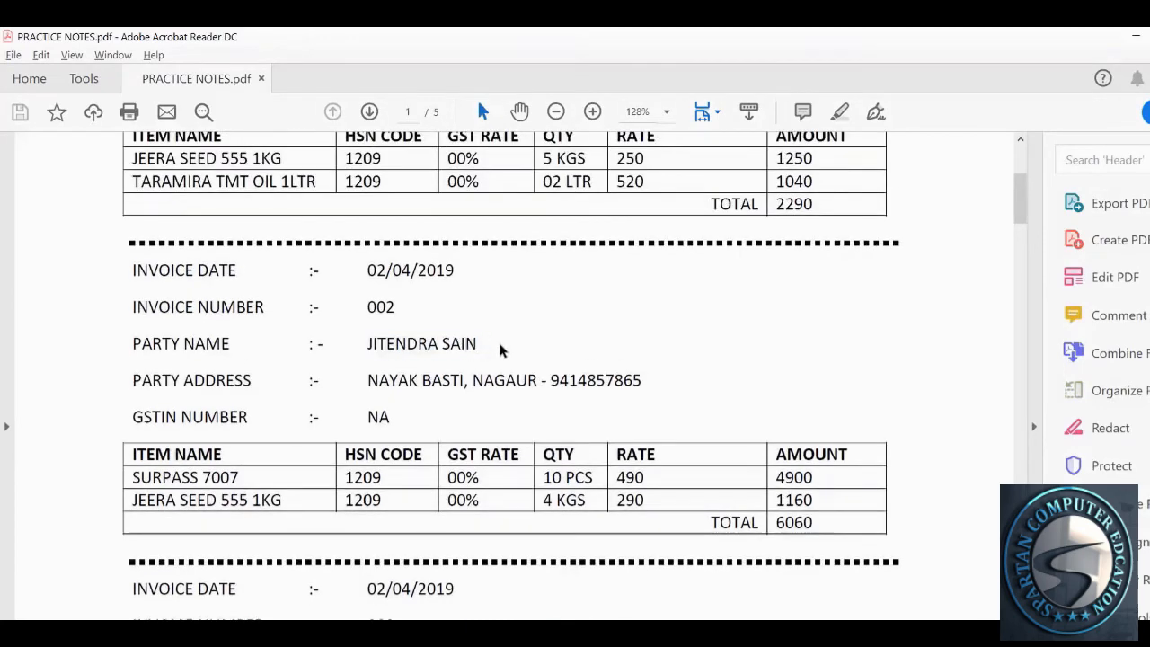
pyautogui.scroll(1, 497, 341)
pyautogui.hotkey('alt', 'Tab')
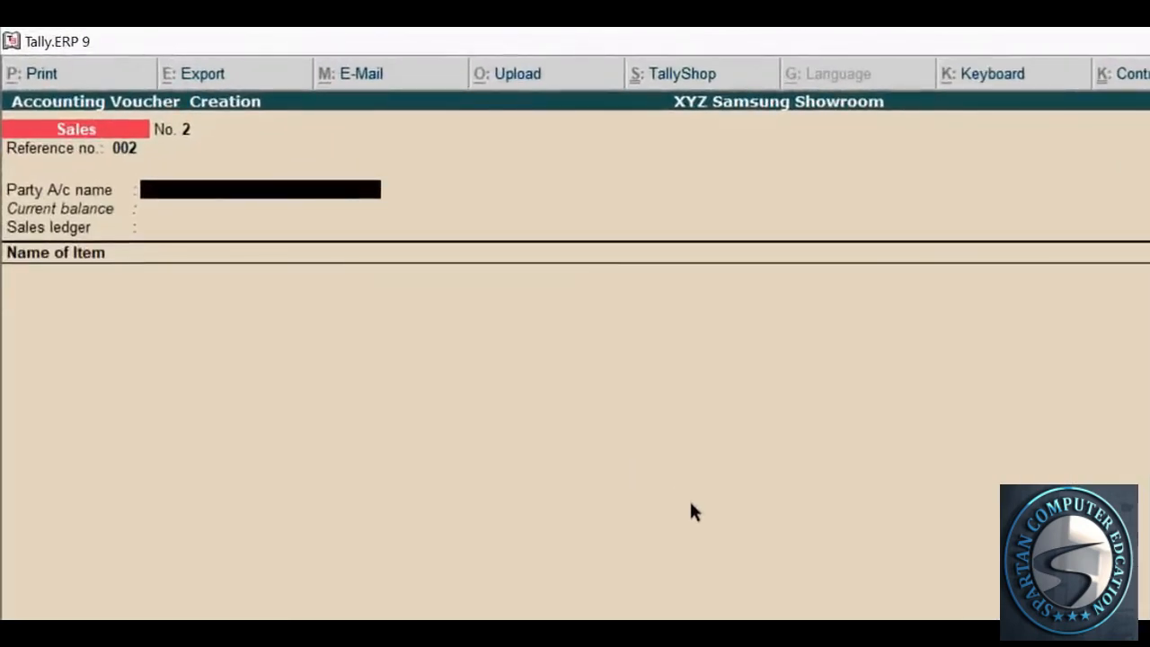
pyautogui.hotkey('alt', 'c')
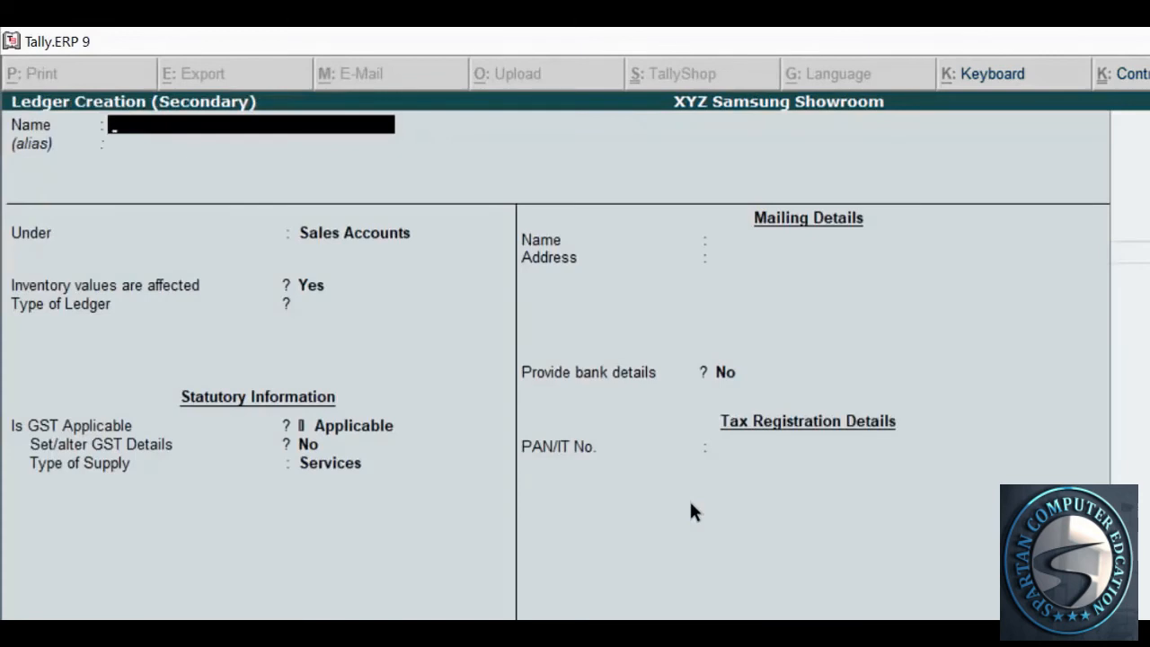
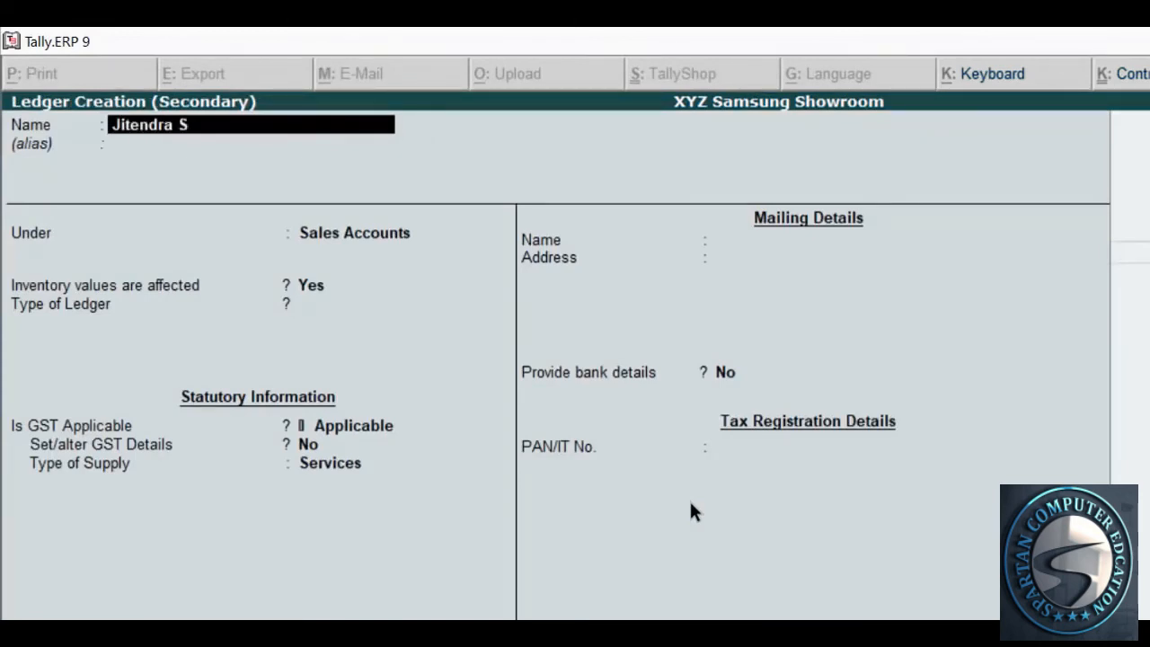
# Name the new ledger with the customer's full name and skip the alias
pyautogui.press('Return')
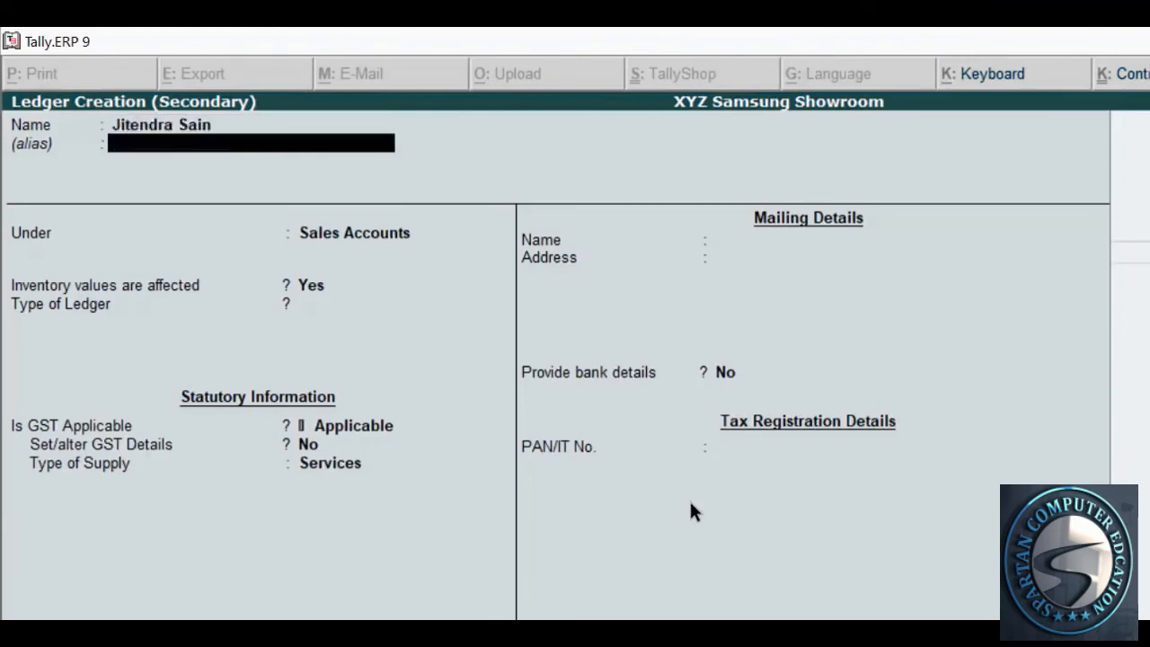
pyautogui.press('Return')
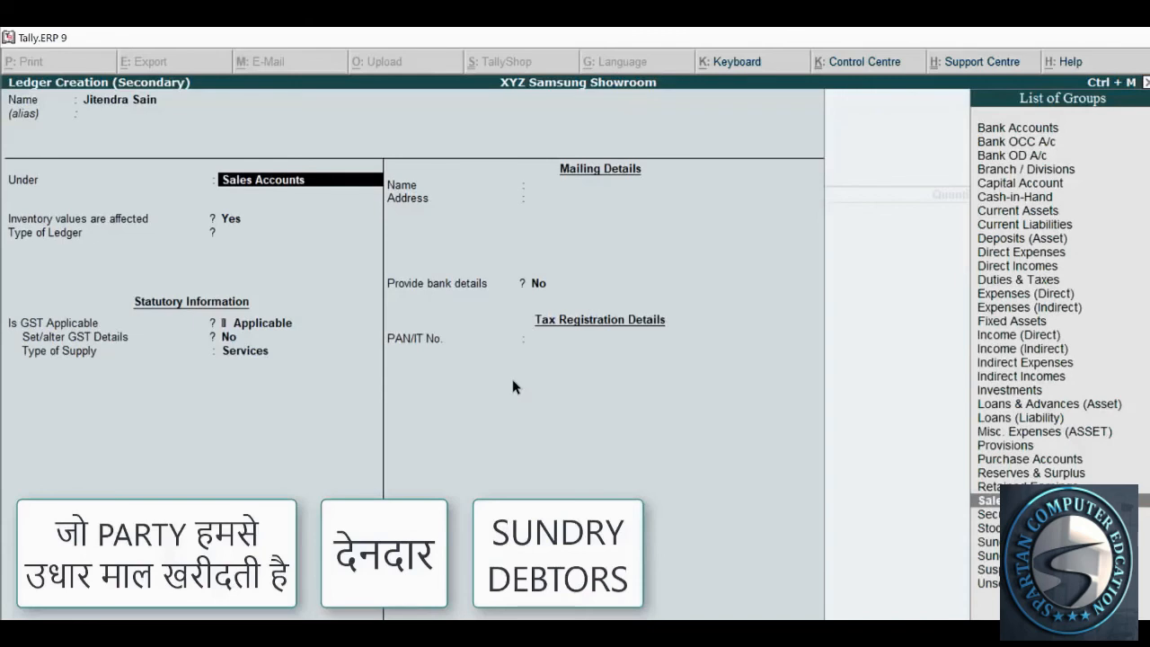
# Put the ledger under Sundry Debtors, keeping bill-by-bill and inventory settings off
pyautogui.write('Sundr')
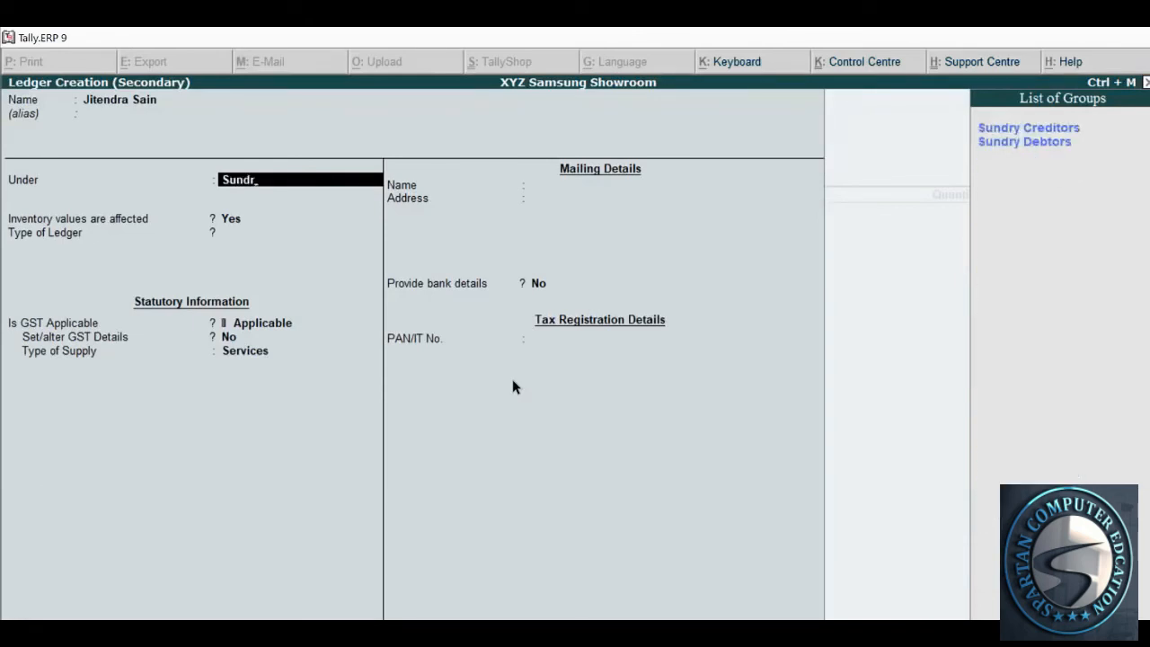
pyautogui.press('Down')
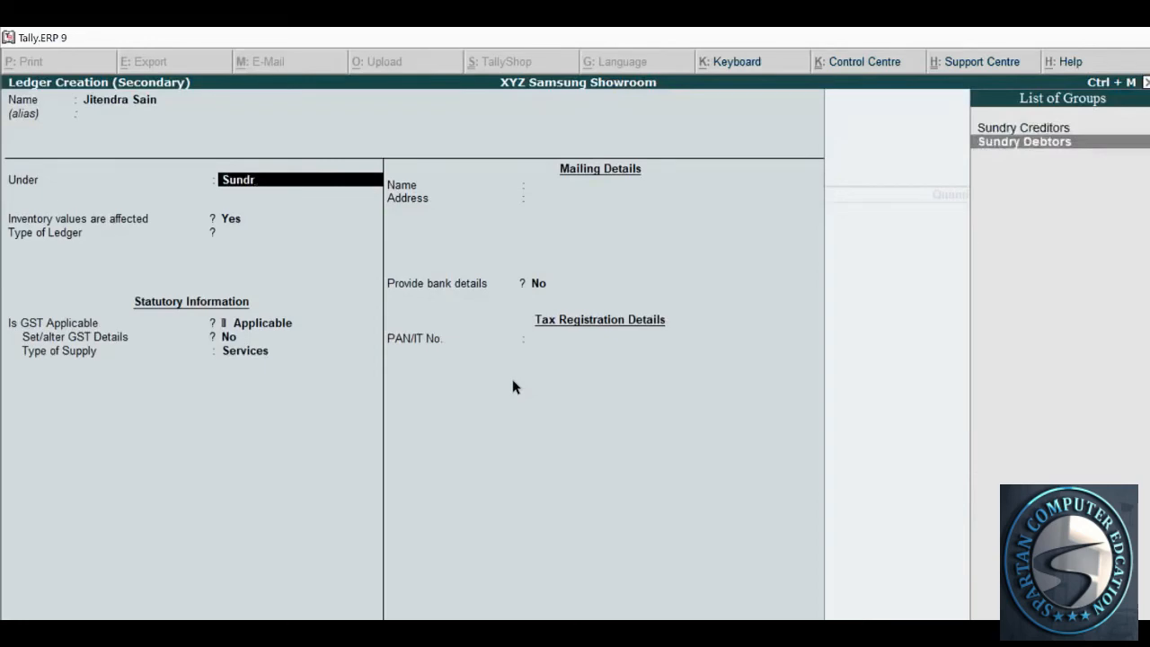
pyautogui.press('Return')
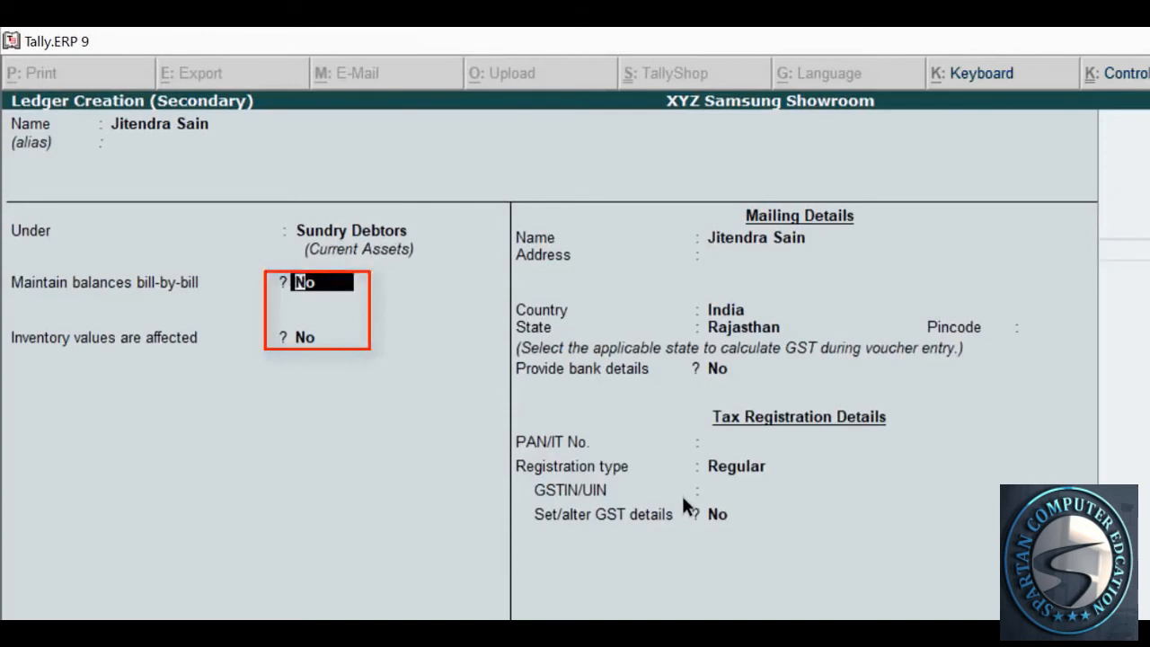
pyautogui.press('Return')
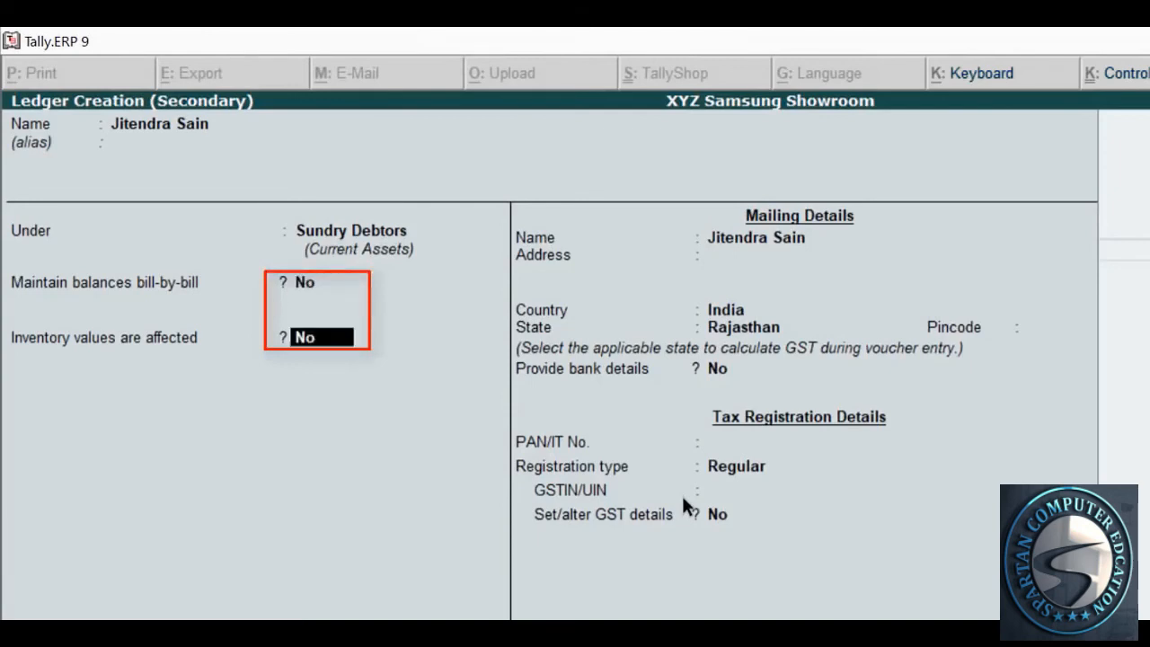
pyautogui.press('Return')
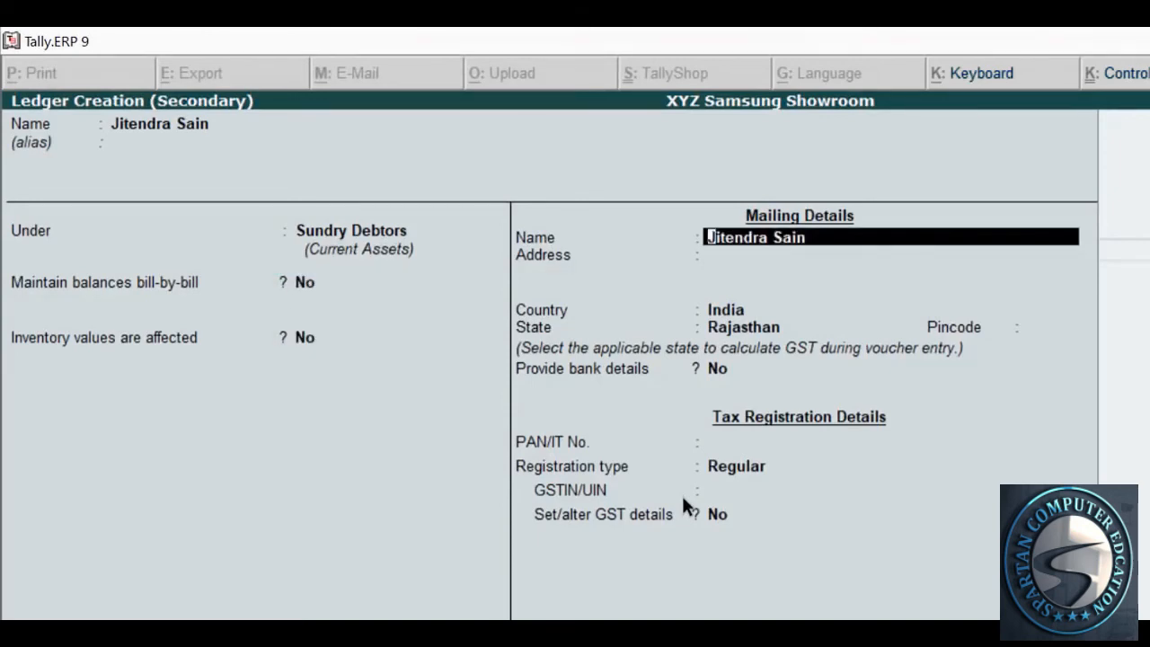
pyautogui.press('Return')
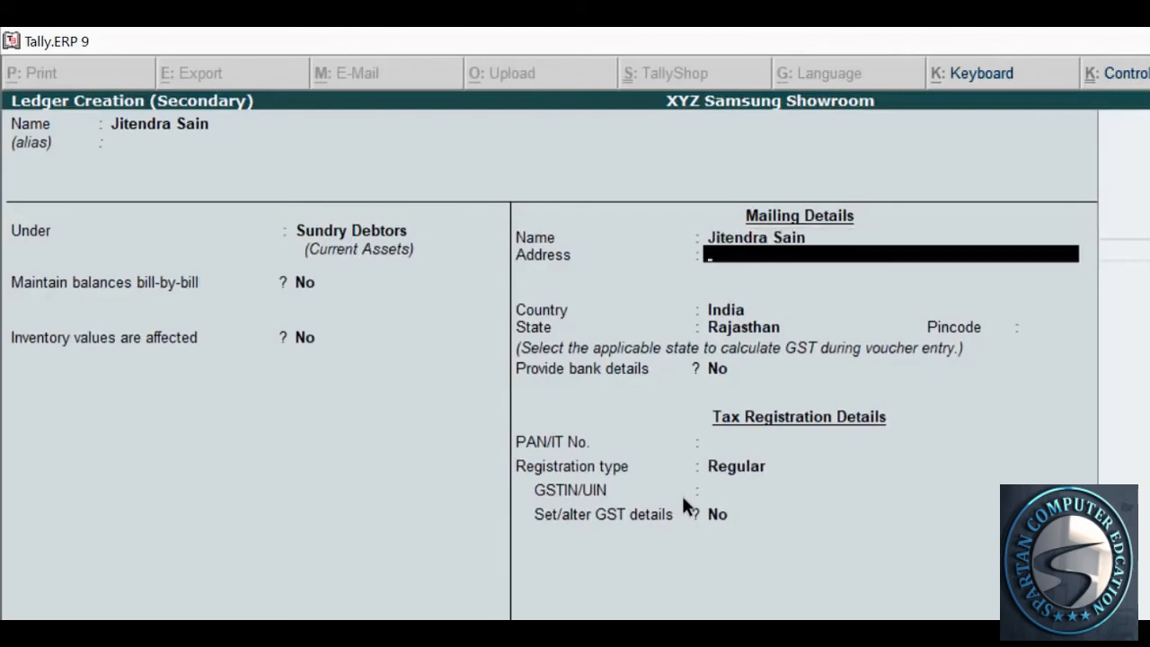
# Enter the customer's two address lines from the invoice
pyautogui.hotkey('alt', 'Tab')
pyautogui.click(639, 503)
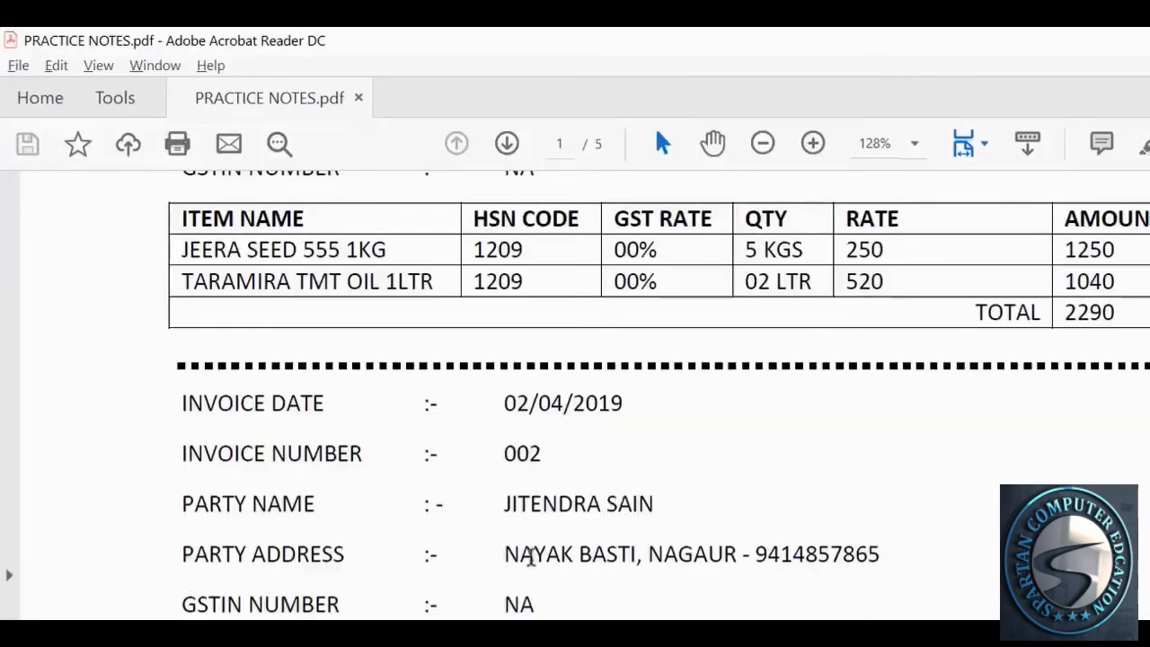
pyautogui.hotkey('alt', 'Tab')
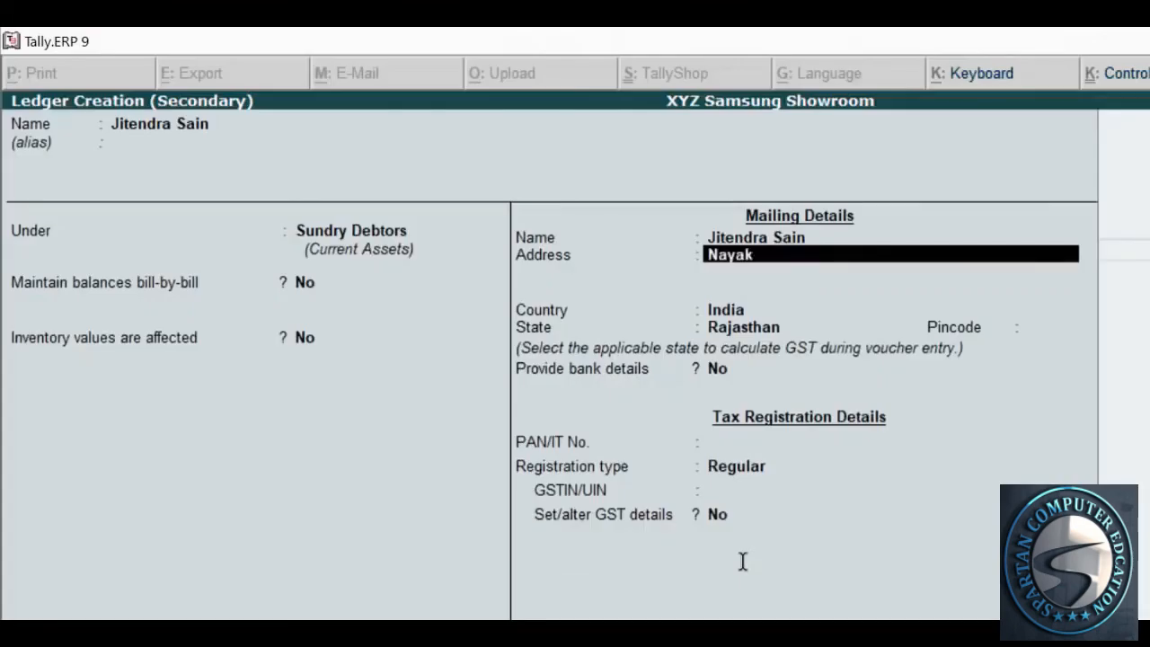
pyautogui.press('Return')
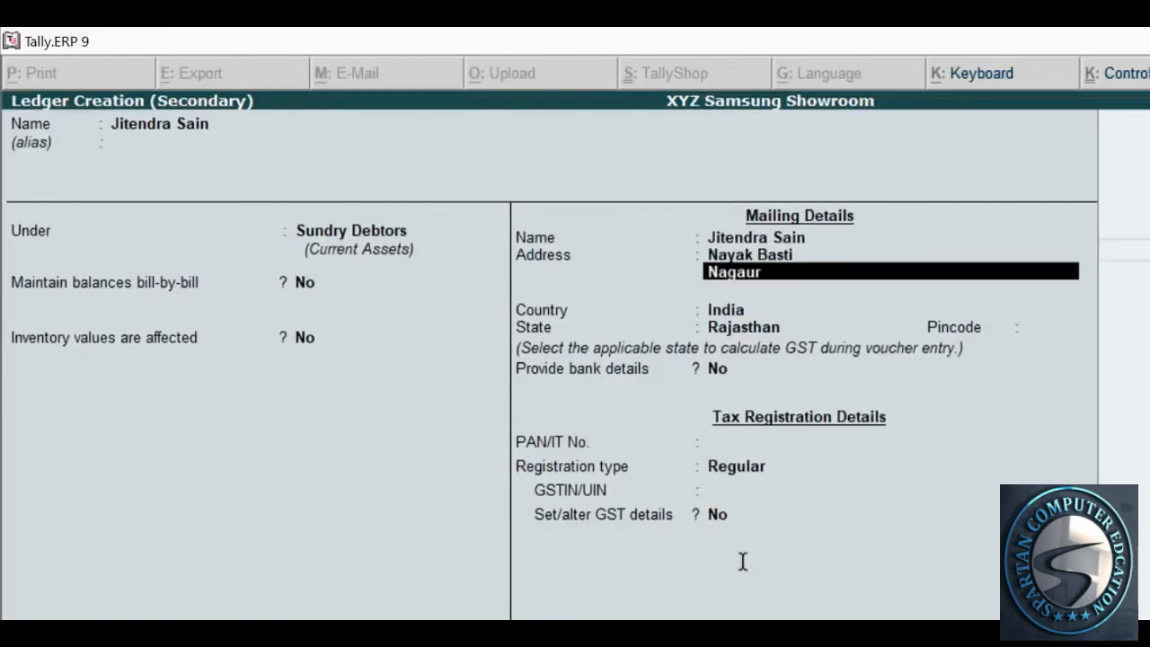
pyautogui.press('Return')
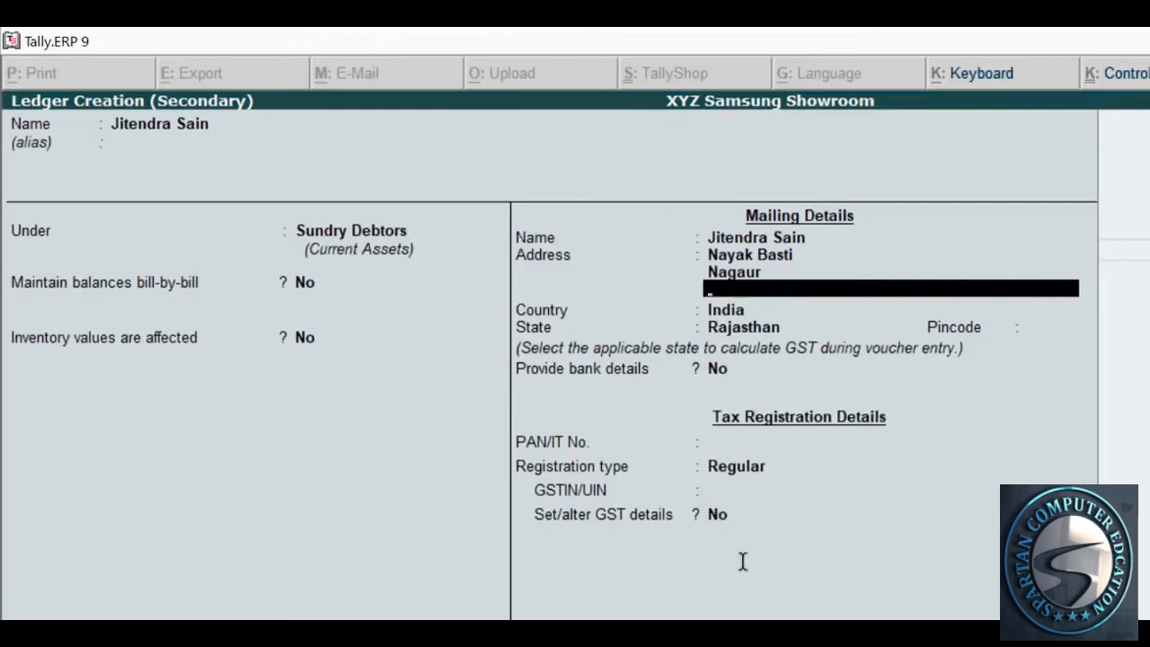
# Paste the customer's phone number, accept India and Rajasthan, and enter the pincode
pyautogui.hotkey('alt', 'Tab')
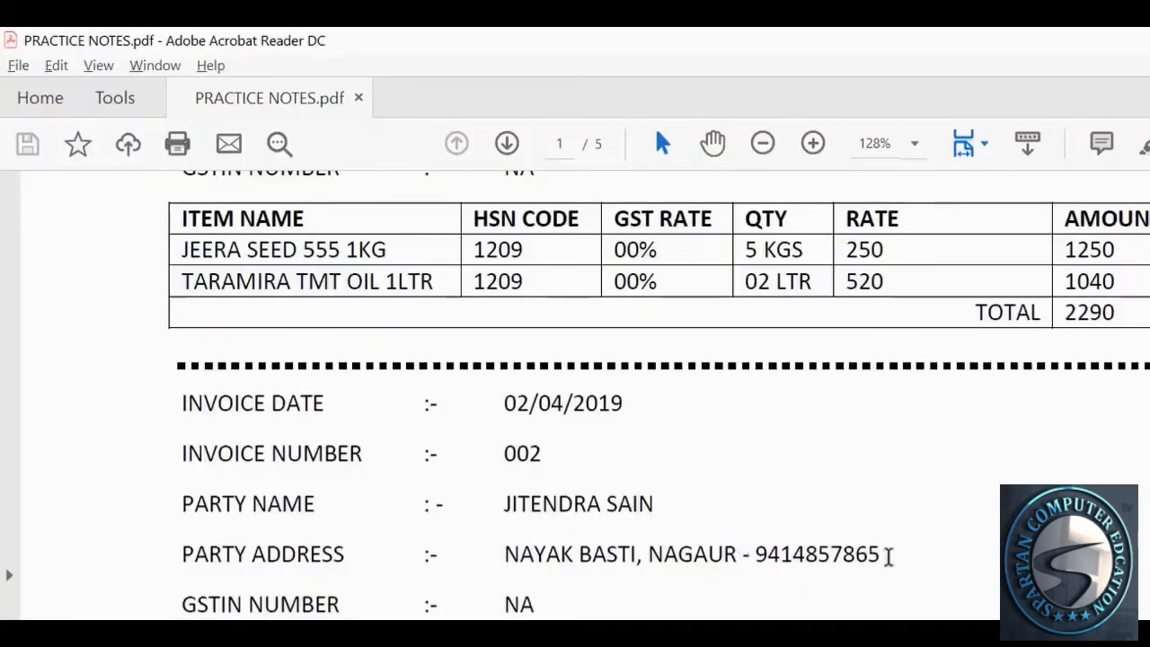
pyautogui.moveTo(888, 556); pyautogui.dragTo(754, 556)
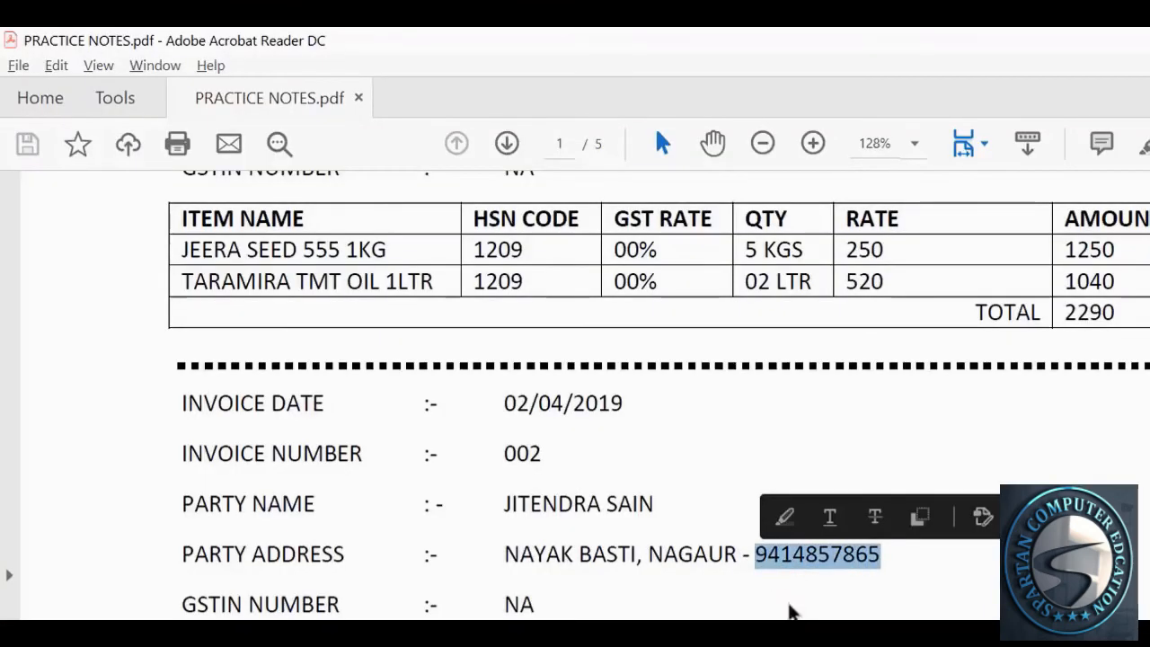
pyautogui.hotkey('alt', 'Tab')
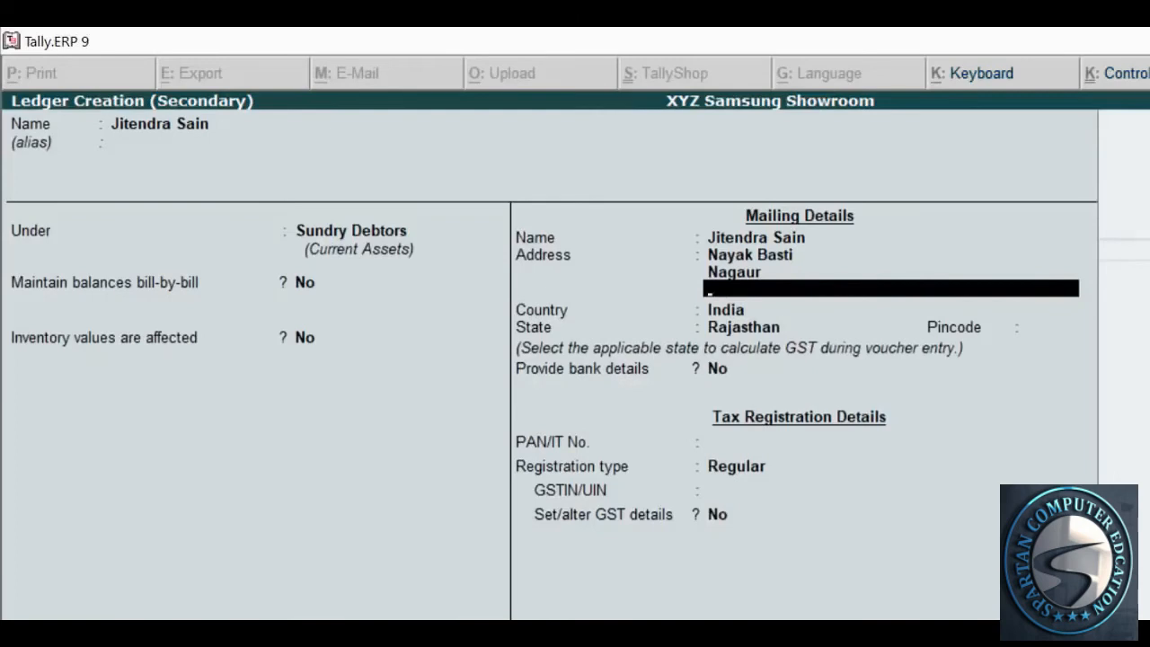
pyautogui.hotkey('ctrl', 'alt', 'v')
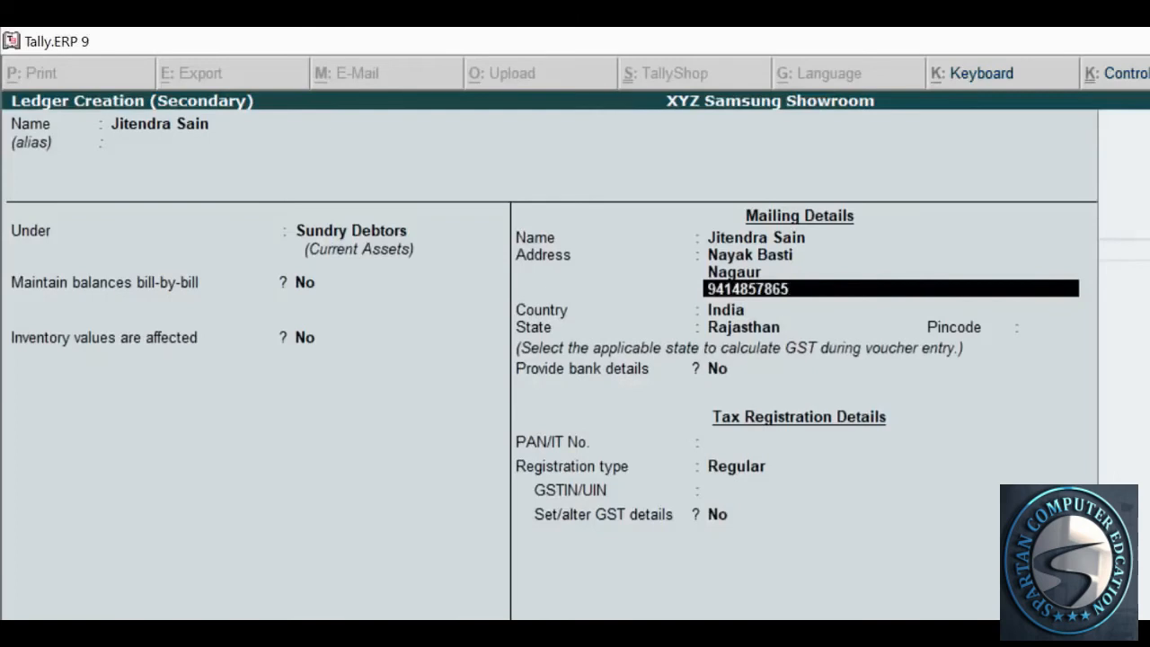
pyautogui.press('Return')
pyautogui.press('Return')
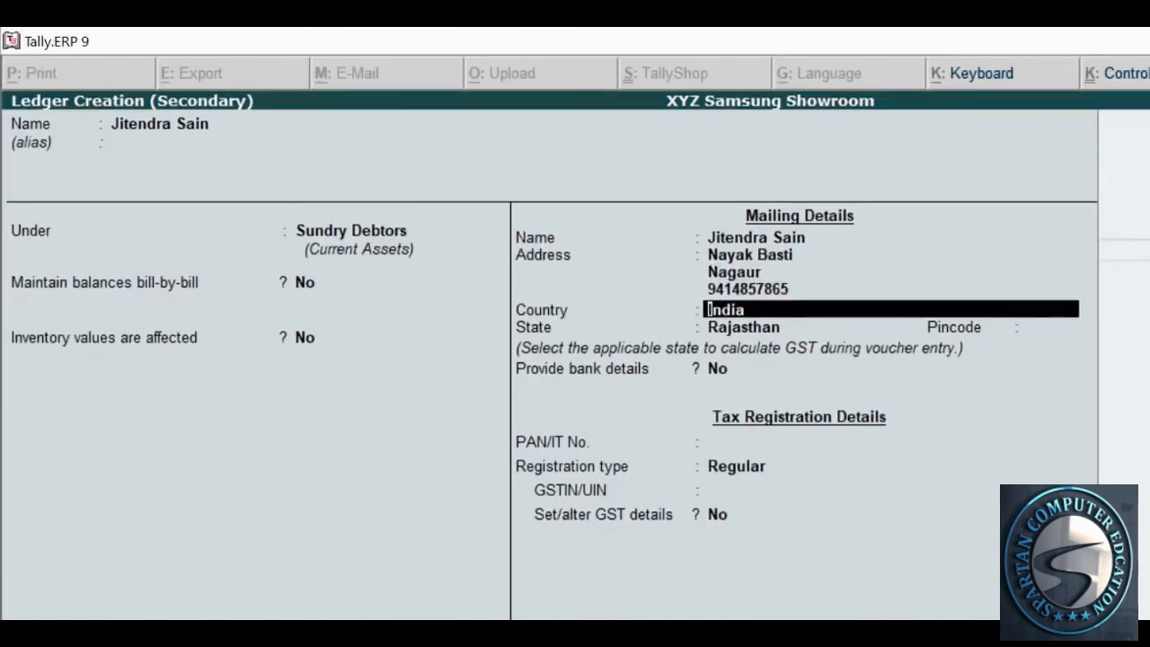
pyautogui.press('Return')
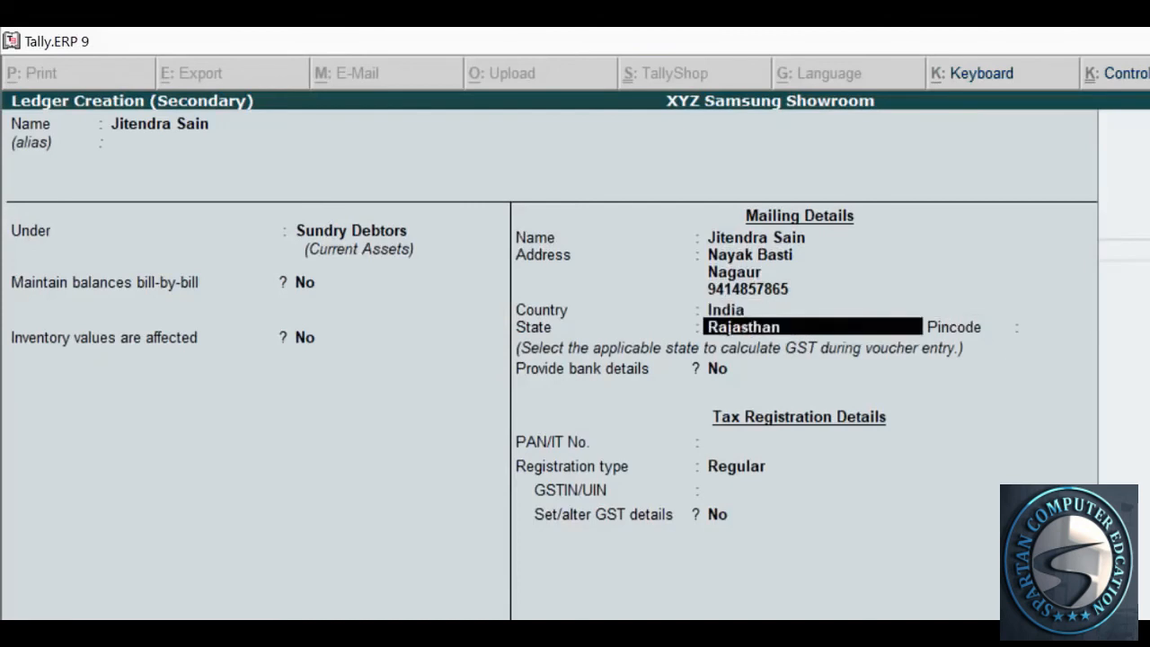
pyautogui.press('Return')
pyautogui.write('341001')
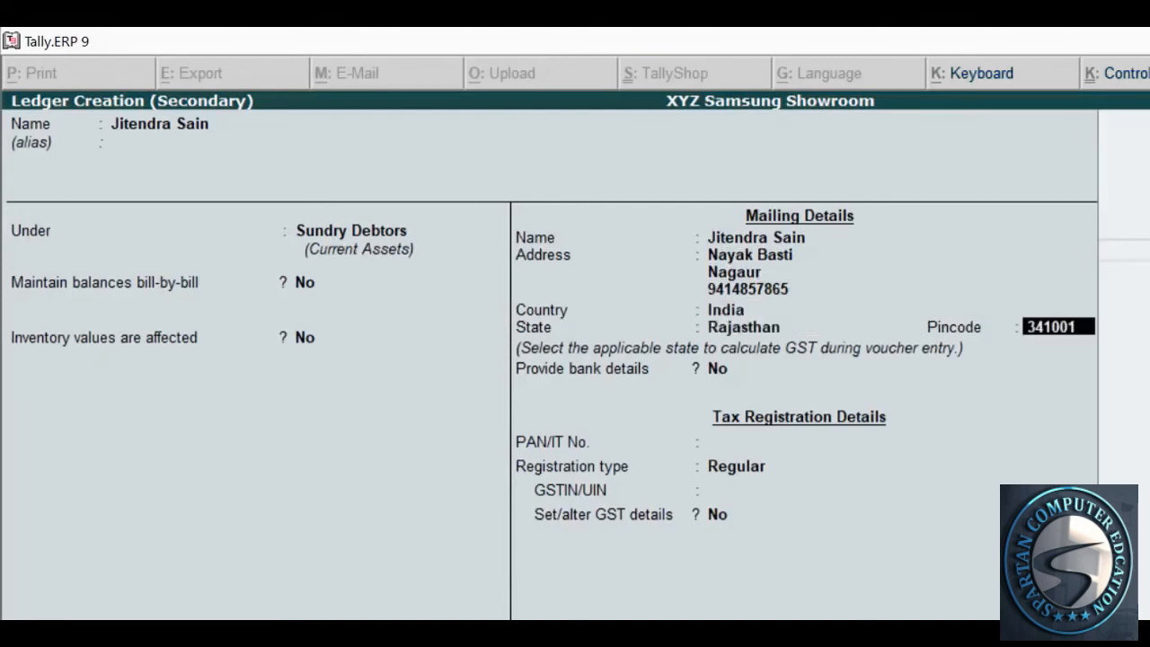
pyautogui.press('Return')
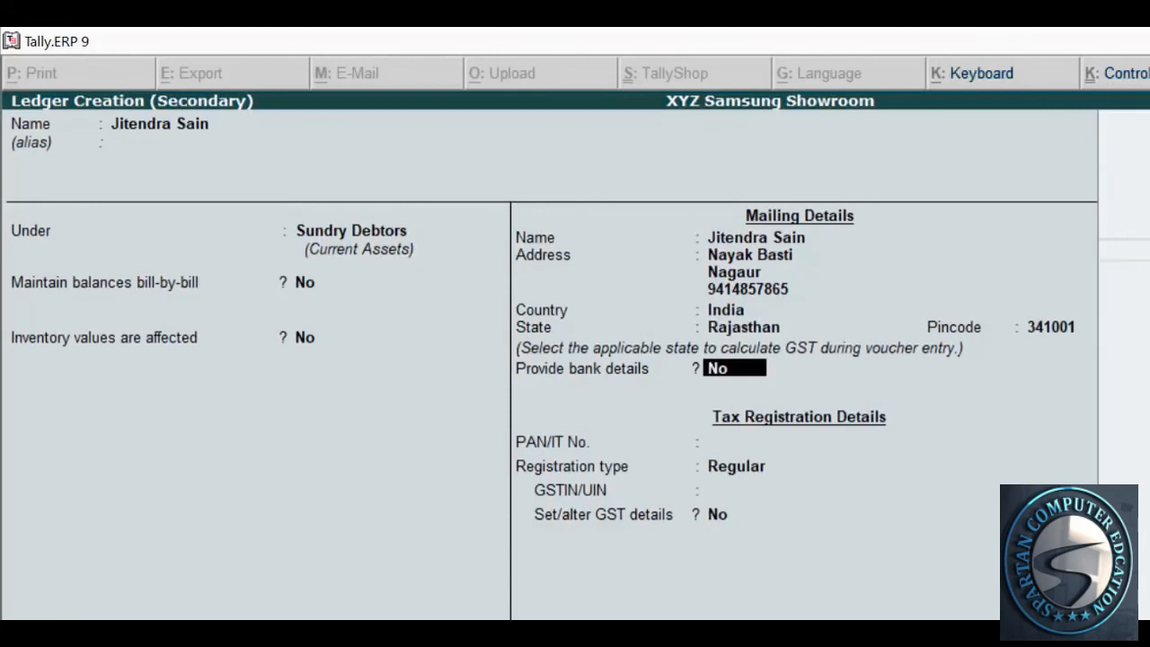
pyautogui.press('Return')
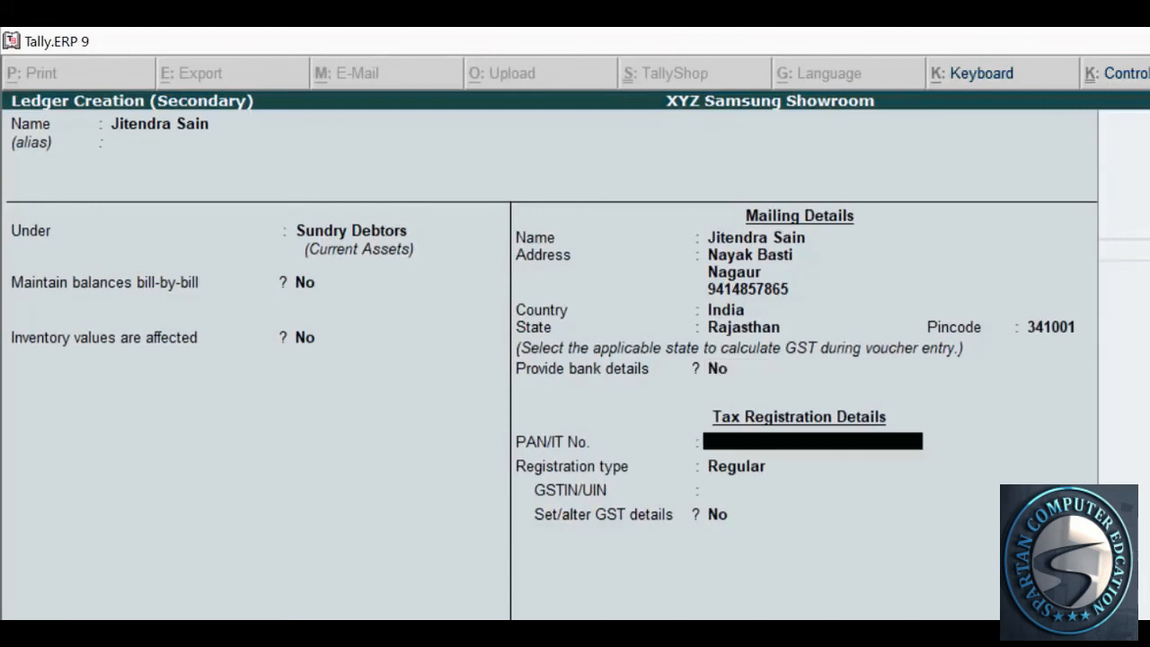
# Choose Consumer as the registration type and leave GST details set to No
pyautogui.press('Return')
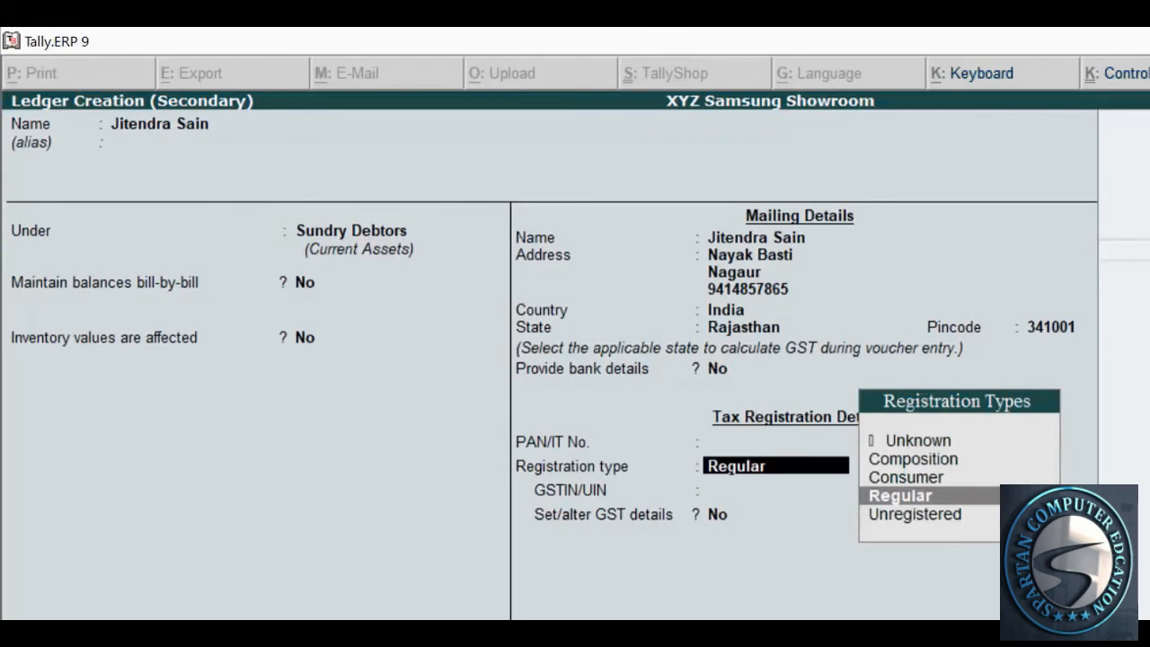
pyautogui.press('Up')
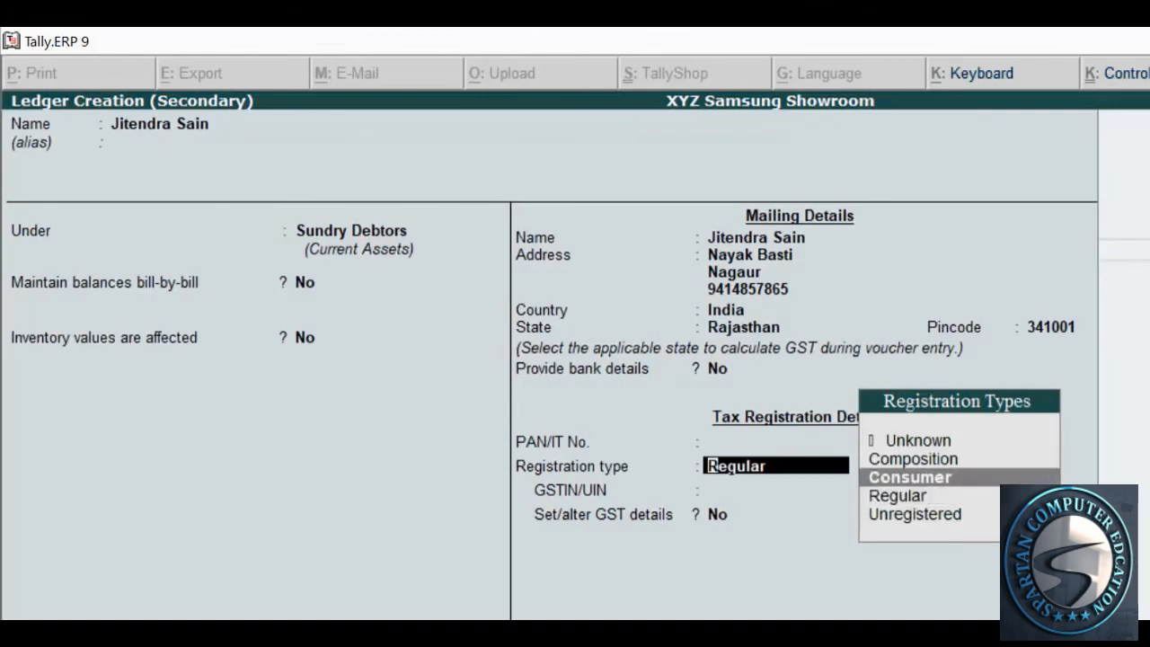
pyautogui.press('Return')
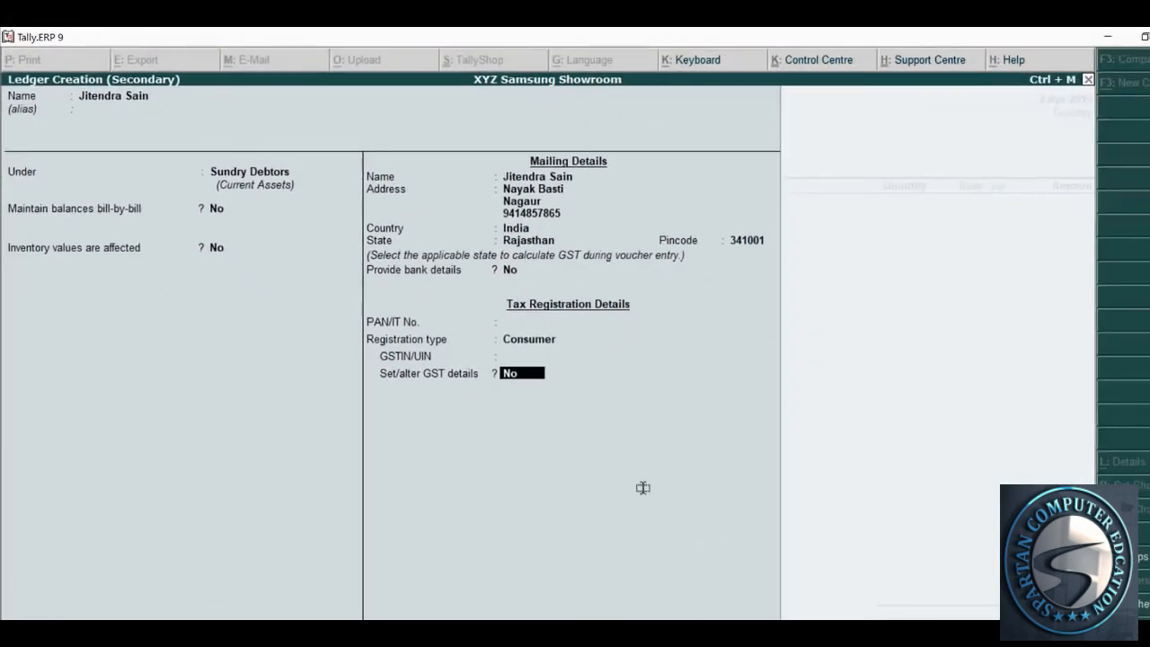
pyautogui.press('BackSpace')
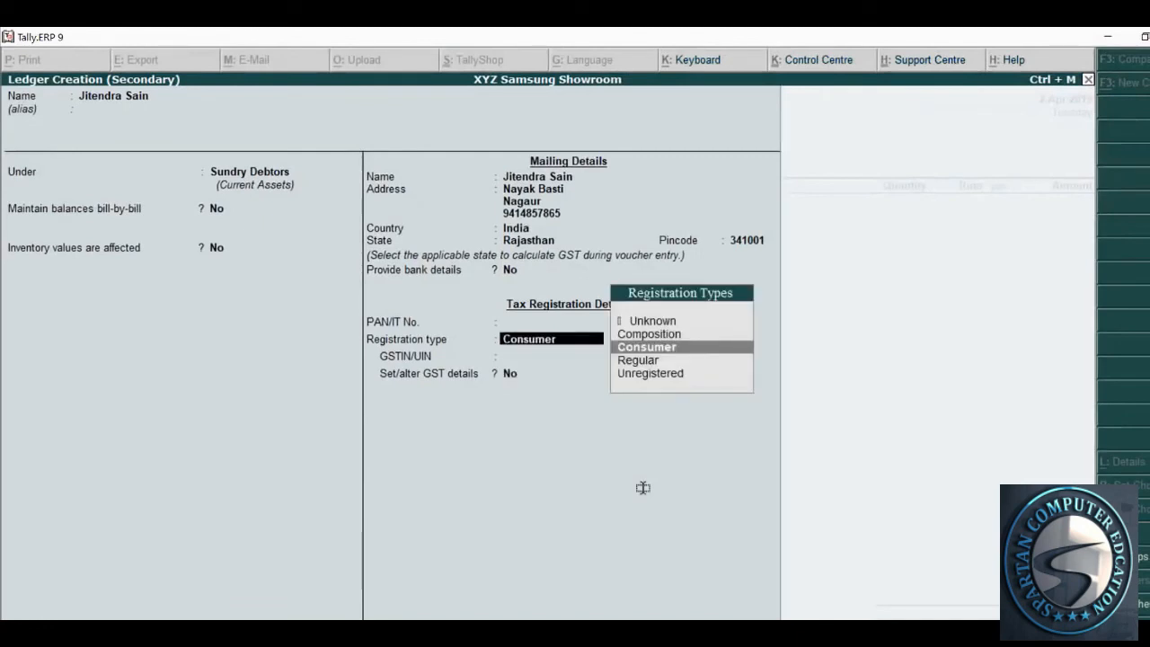
pyautogui.hotkey('alt', 'Tab')
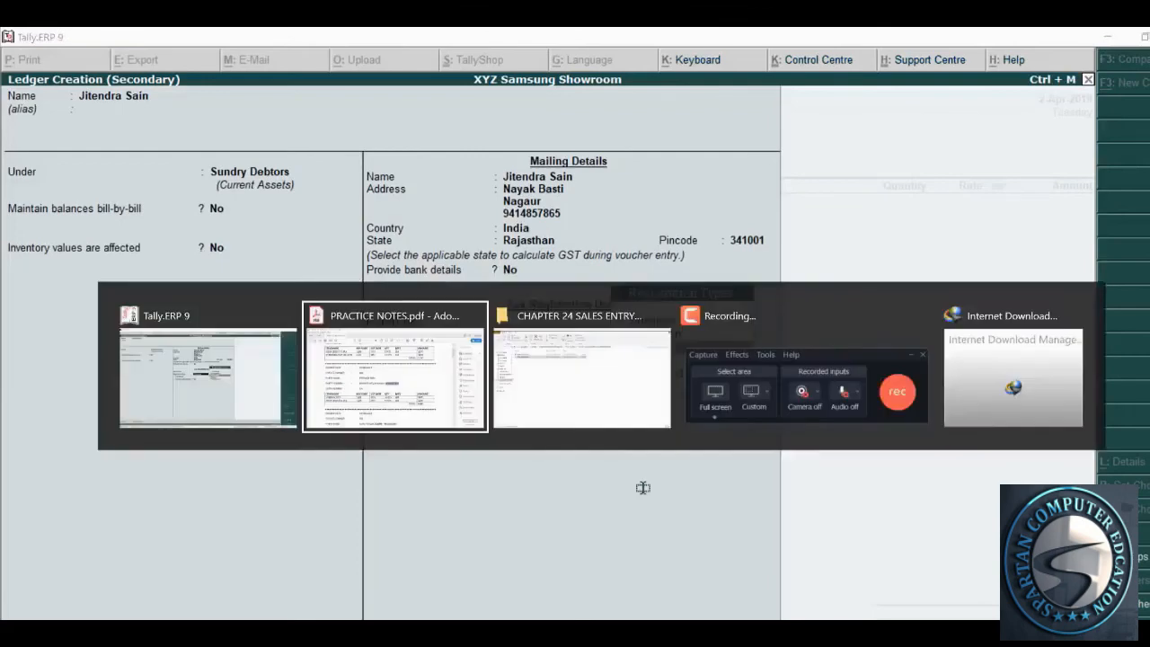
pyautogui.scroll(-1, 543, 422)
pyautogui.scroll(3, 539, 453)
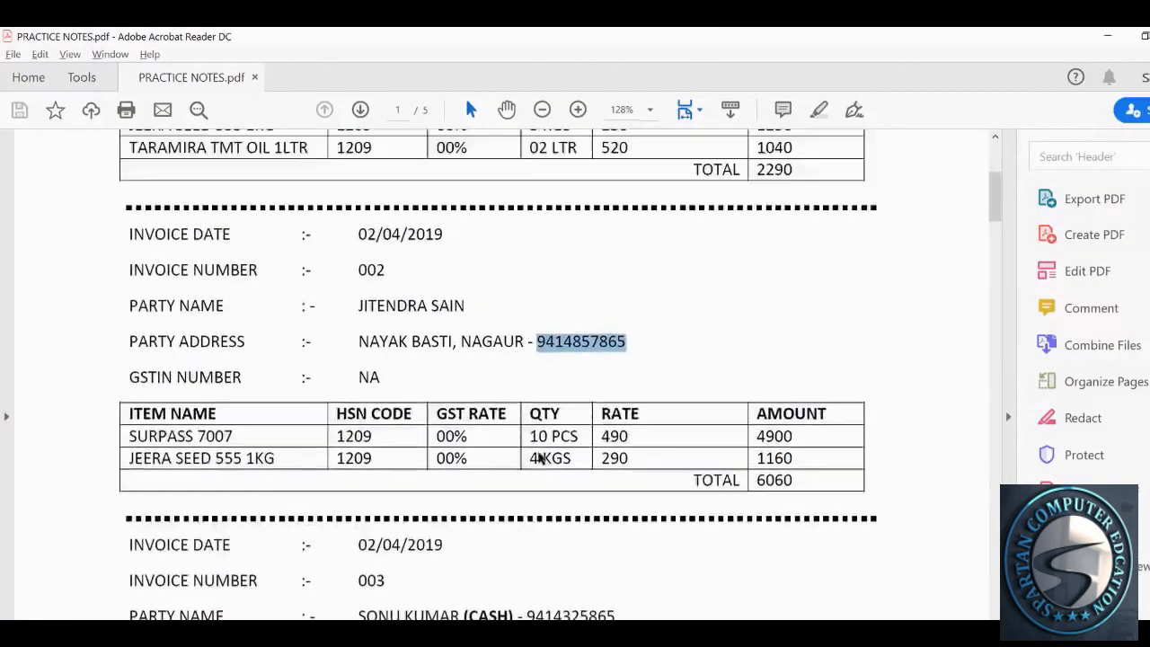
pyautogui.hotkey('alt', 'Tab')
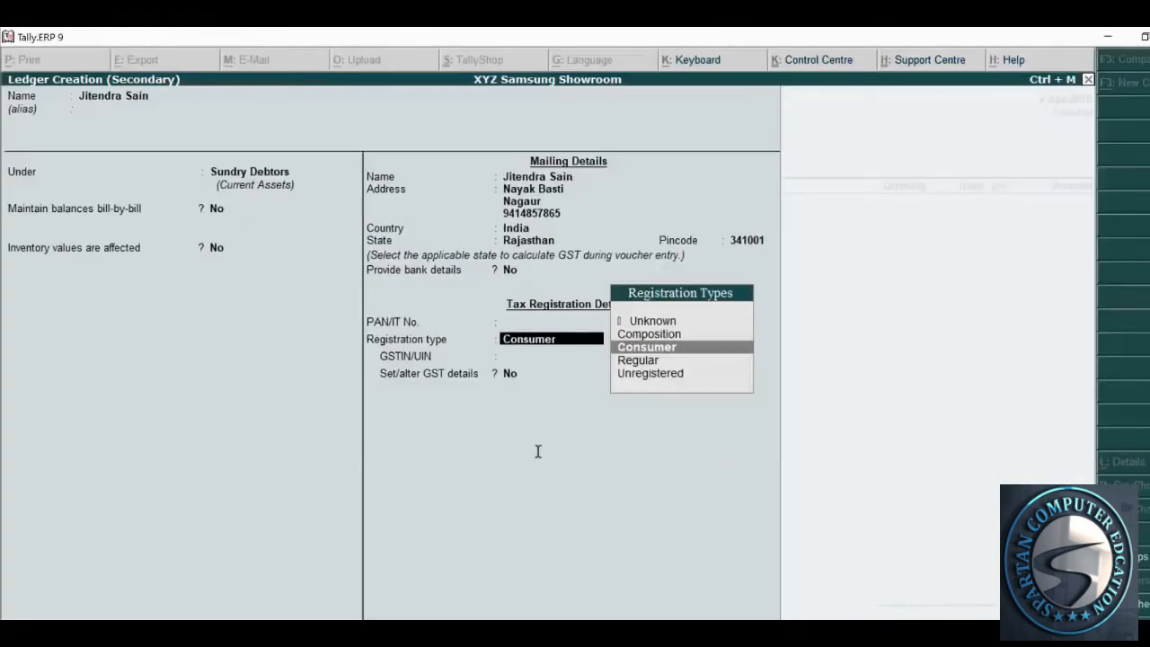
pyautogui.press('Return')
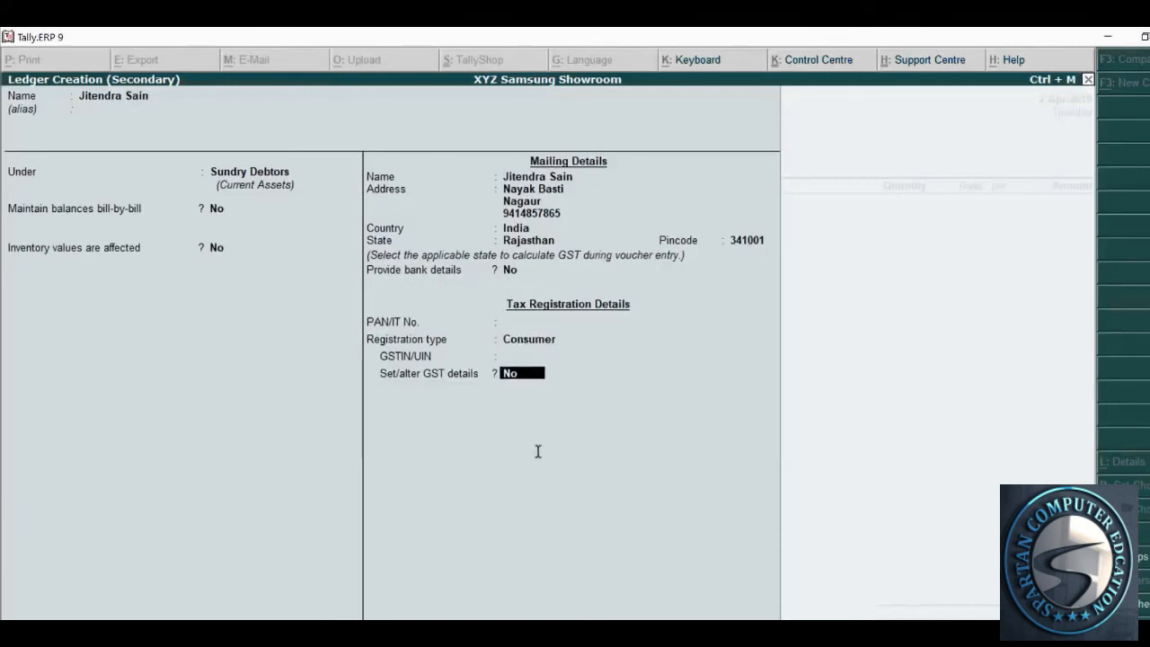
pyautogui.press('Return')
pyautogui.press('Return')
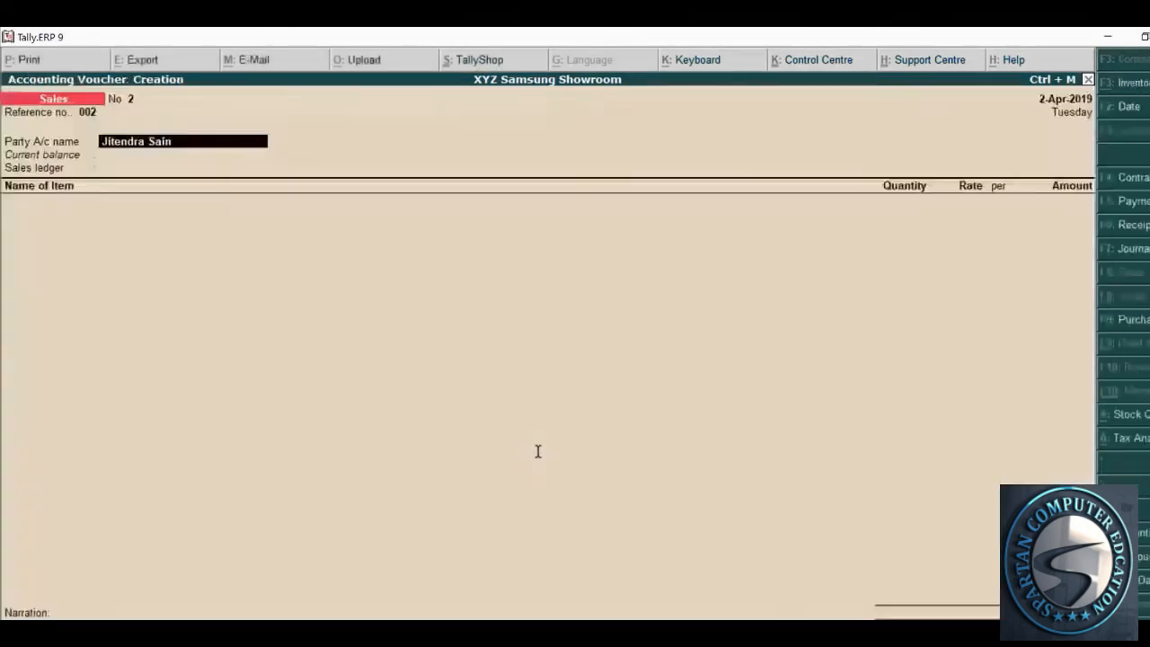
# Save the new customer ledger, accept the buyer's party details, and choose Sales Exempted as sales ledger
pyautogui.press('Escape')
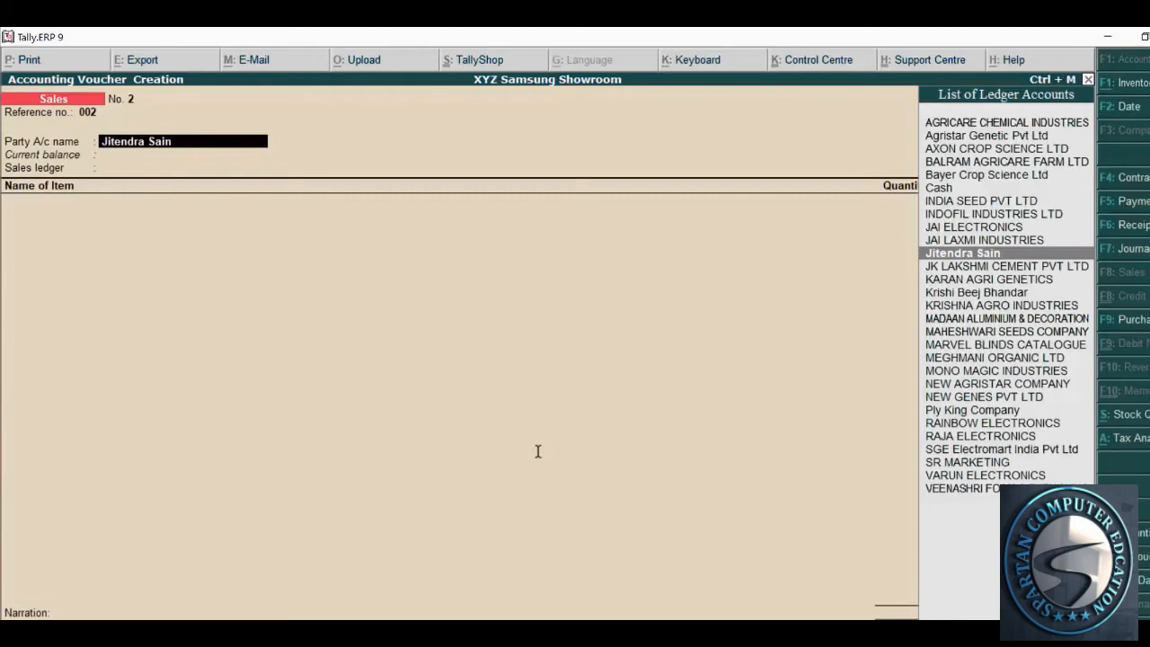
pyautogui.press('Return')
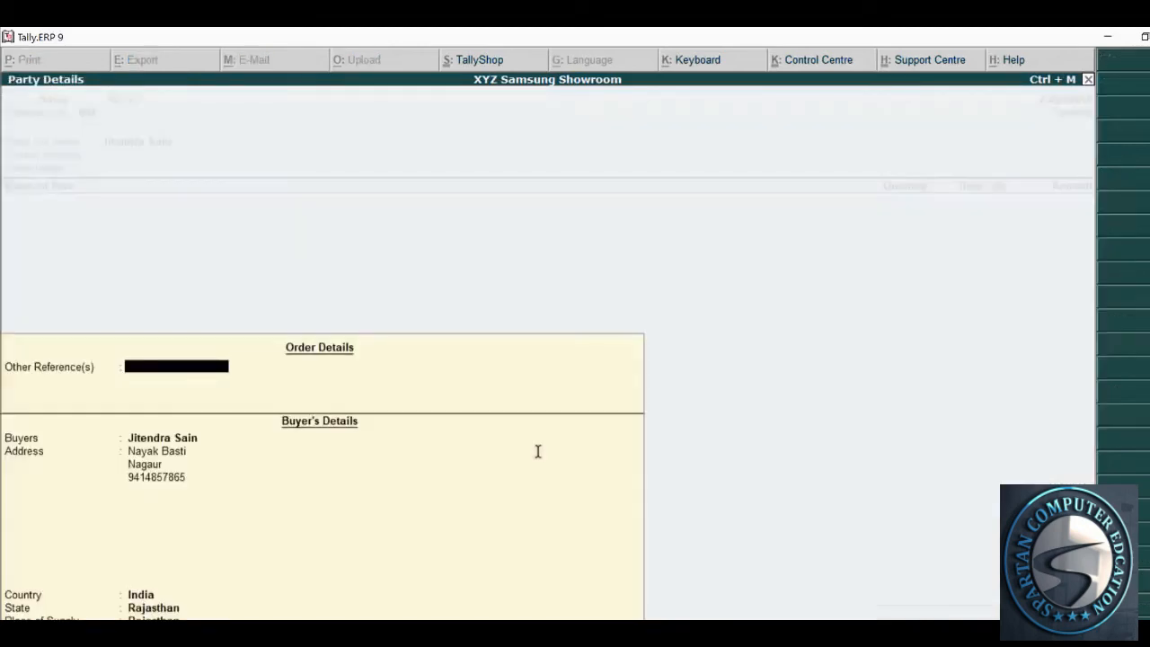
pyautogui.press('Return')
pyautogui.press('Return')
pyautogui.press('Return')
pyautogui.press('Return')
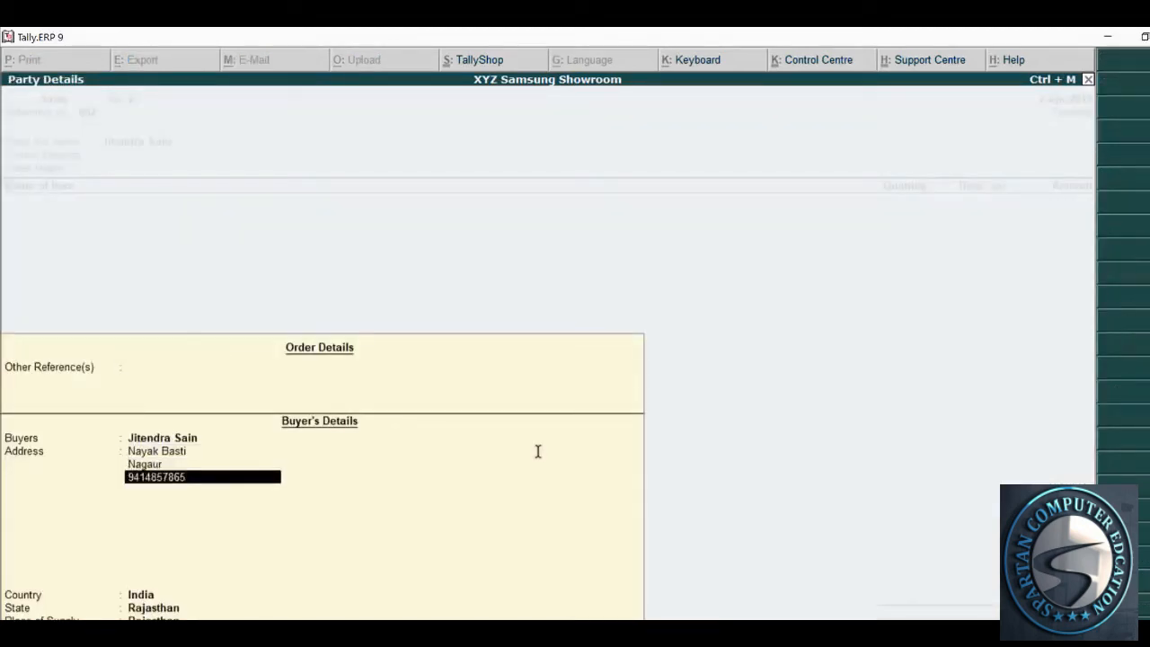
pyautogui.press('Return')
pyautogui.press('Return')
pyautogui.press('Return')
pyautogui.press('Return')
pyautogui.press('Return')
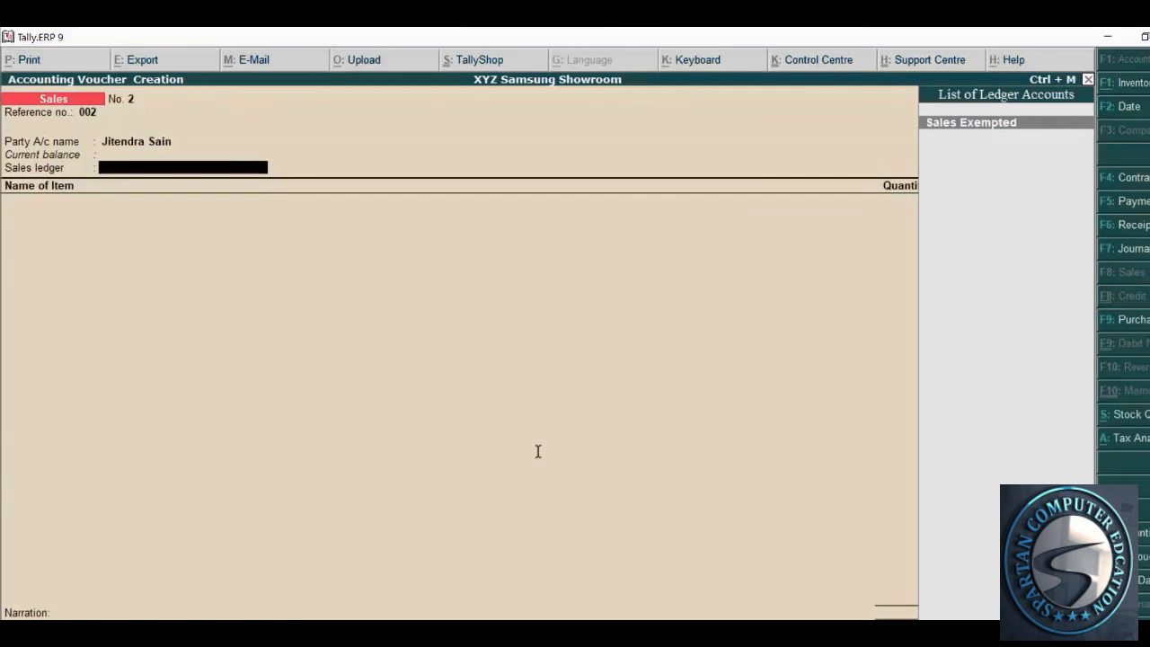
pyautogui.press('Return')
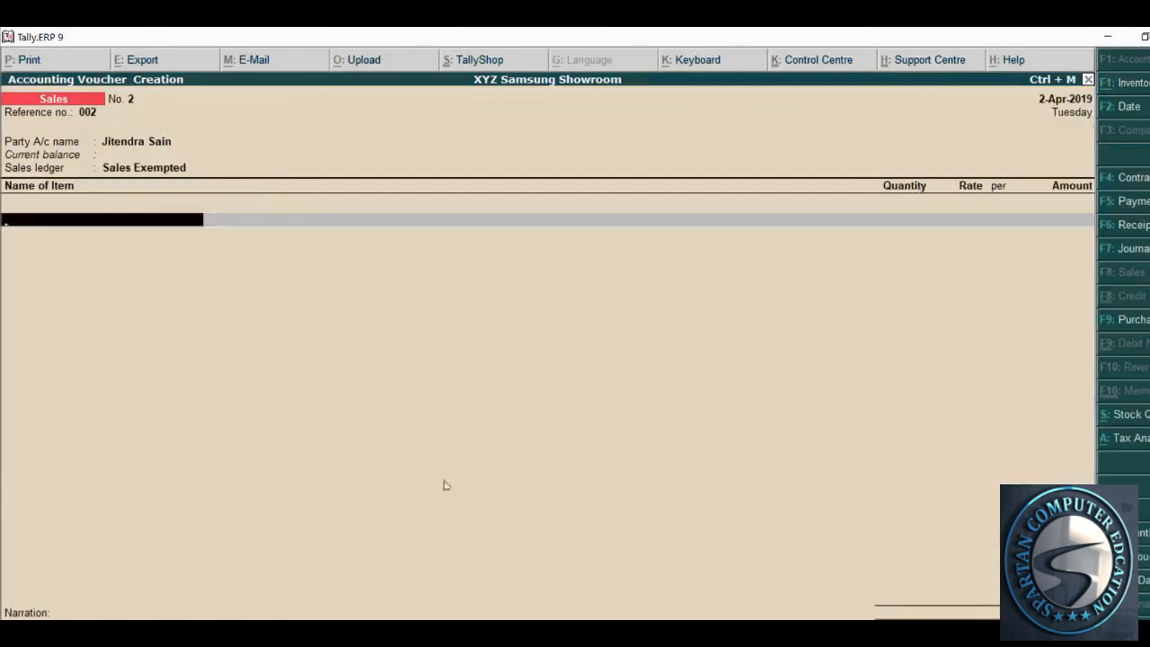
# Check the practice notes for the first item and put Surpass 7007 on the first line
pyautogui.hotkey('alt', 'Tab')
pyautogui.scroll(-1, 351, 486)
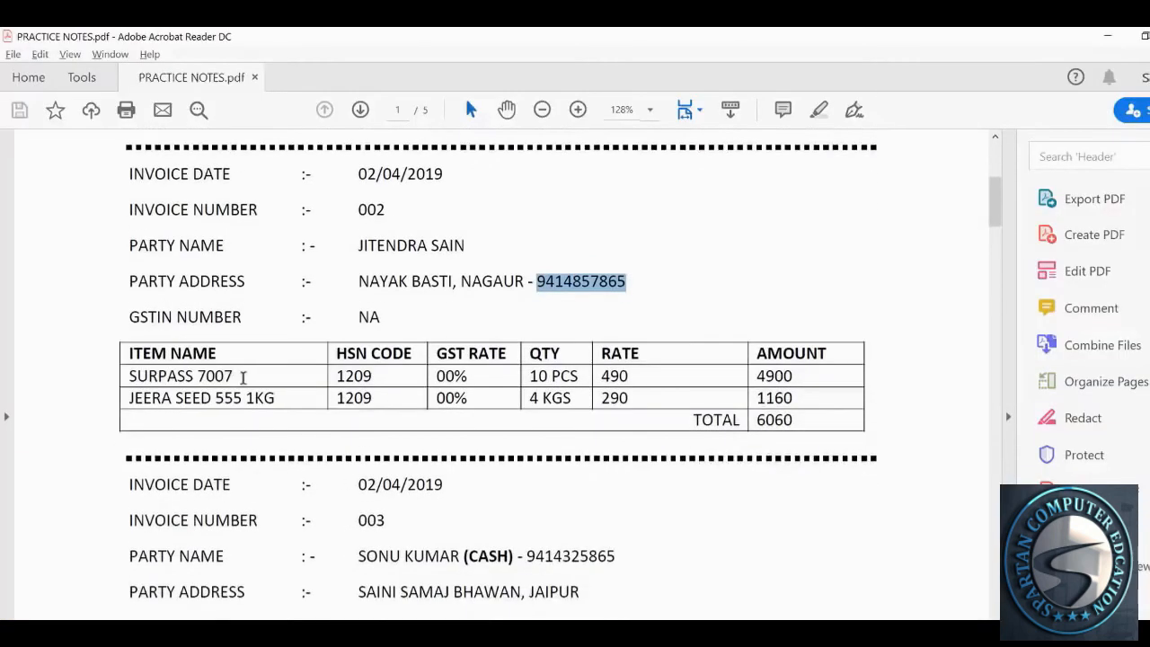
pyautogui.hotkey('alt', 'Tab')
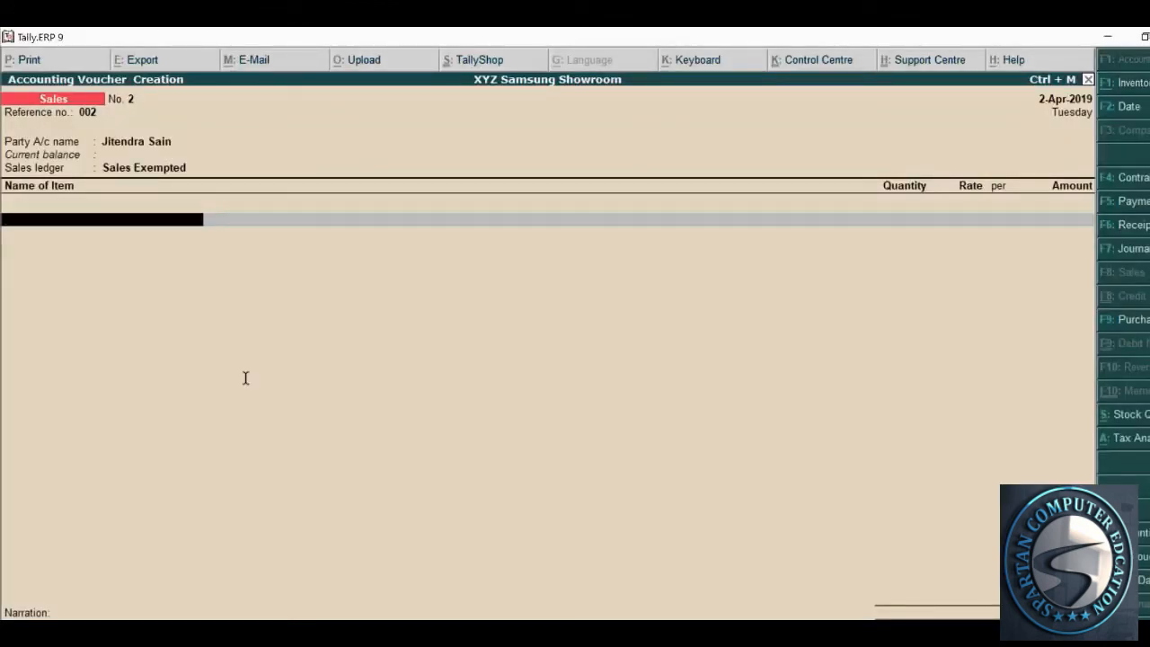
pyautogui.write('sa')
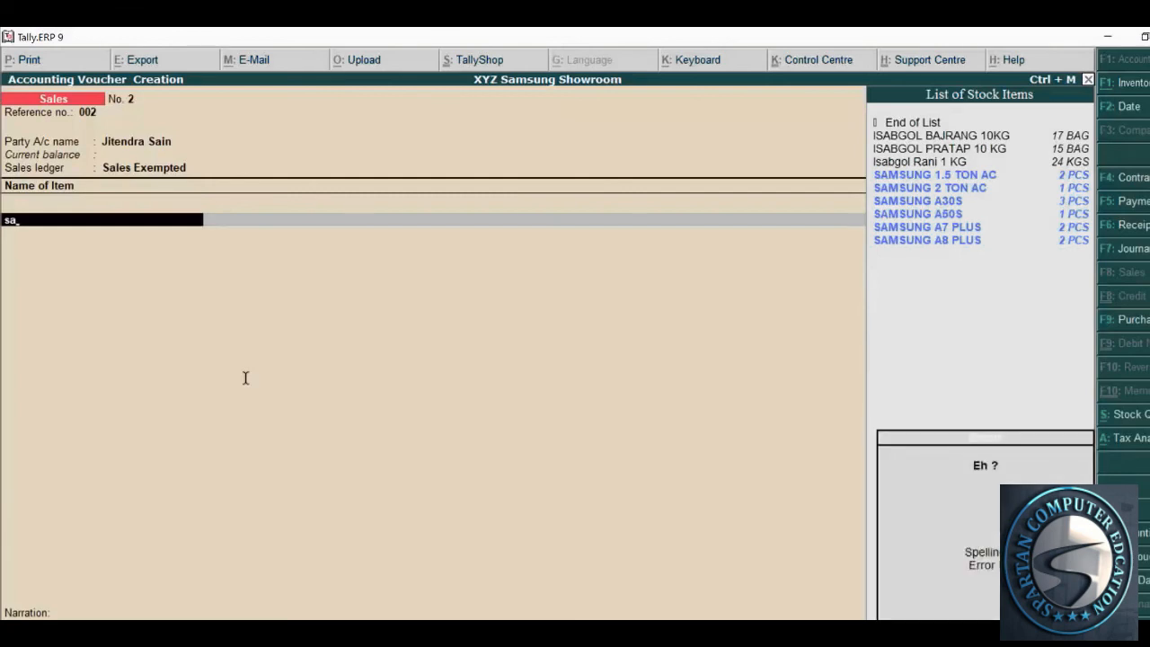
pyautogui.press('BackSpace')
pyautogui.press('BackSpace')
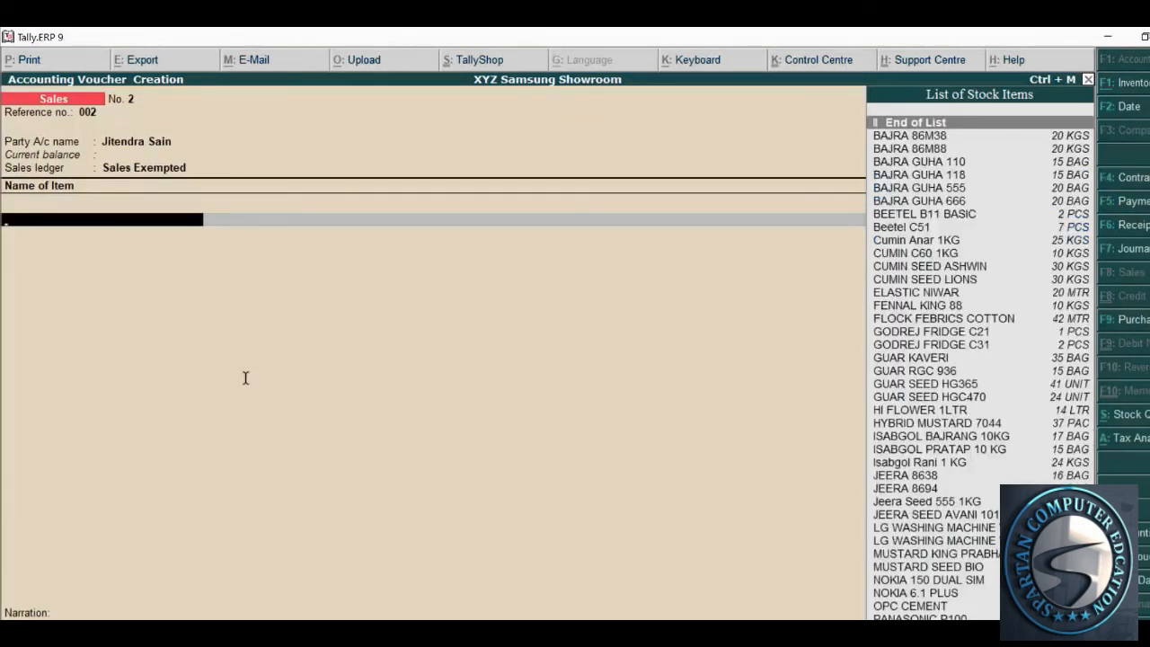
pyautogui.hotkey('alt', 'Tab')
pyautogui.scroll(-1, 260, 441)
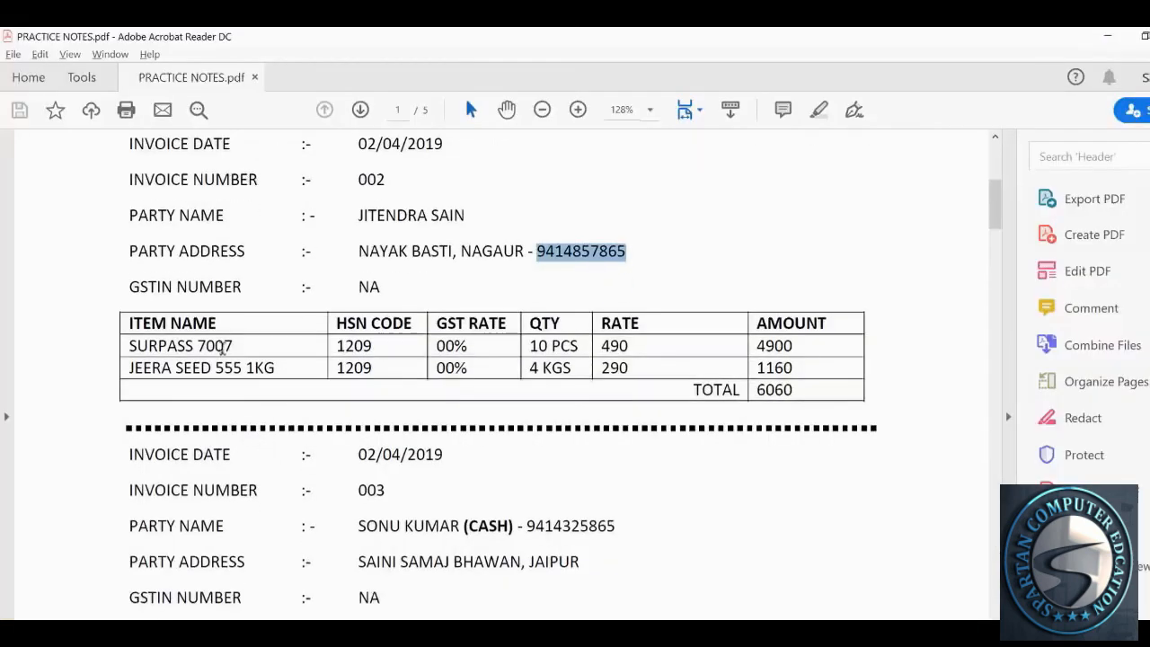
pyautogui.moveTo(234, 346); pyautogui.dragTo(210, 346)
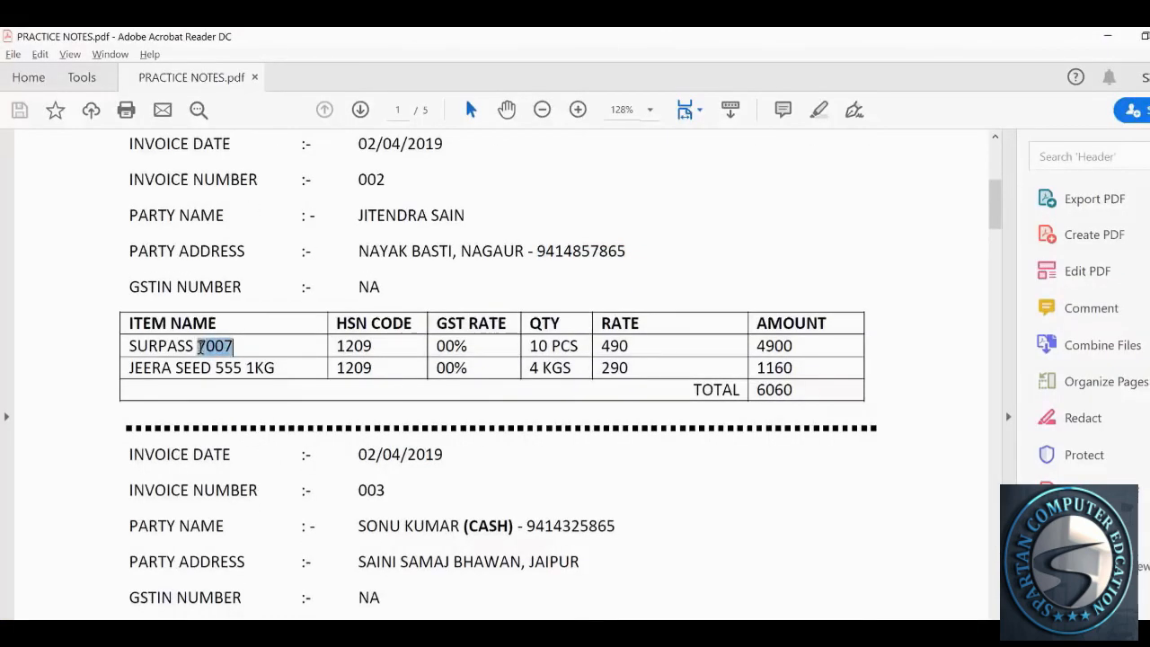
pyautogui.hotkey('alt', 'Tab')
pyautogui.write('007')
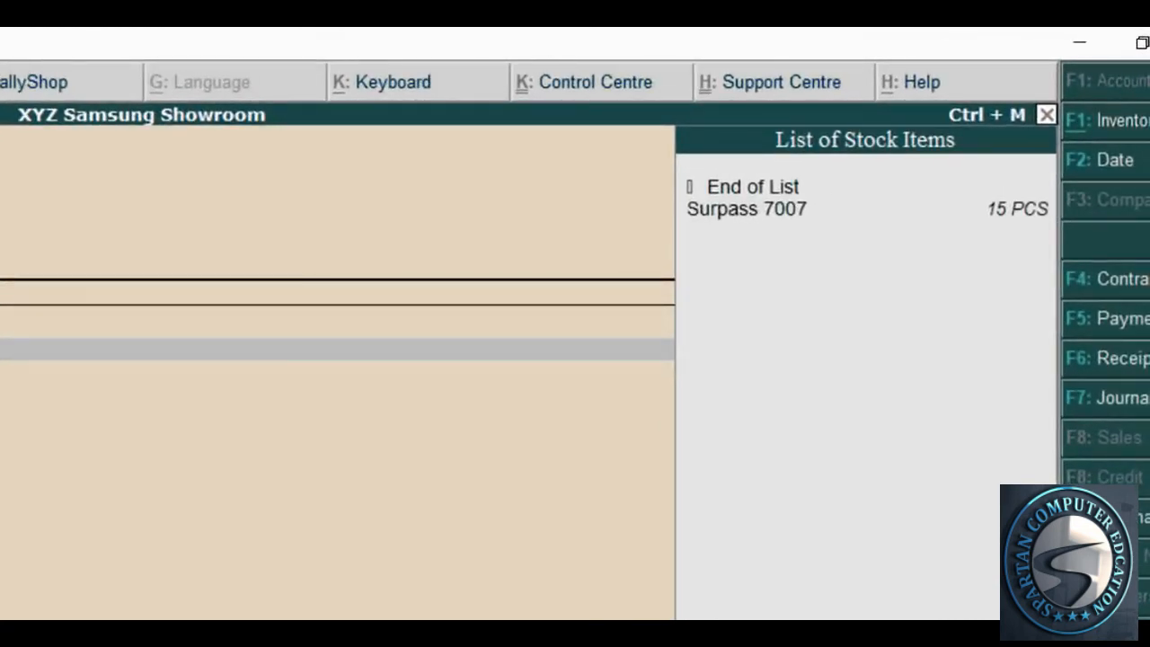
pyautogui.press('Down')
pyautogui.press('Down')
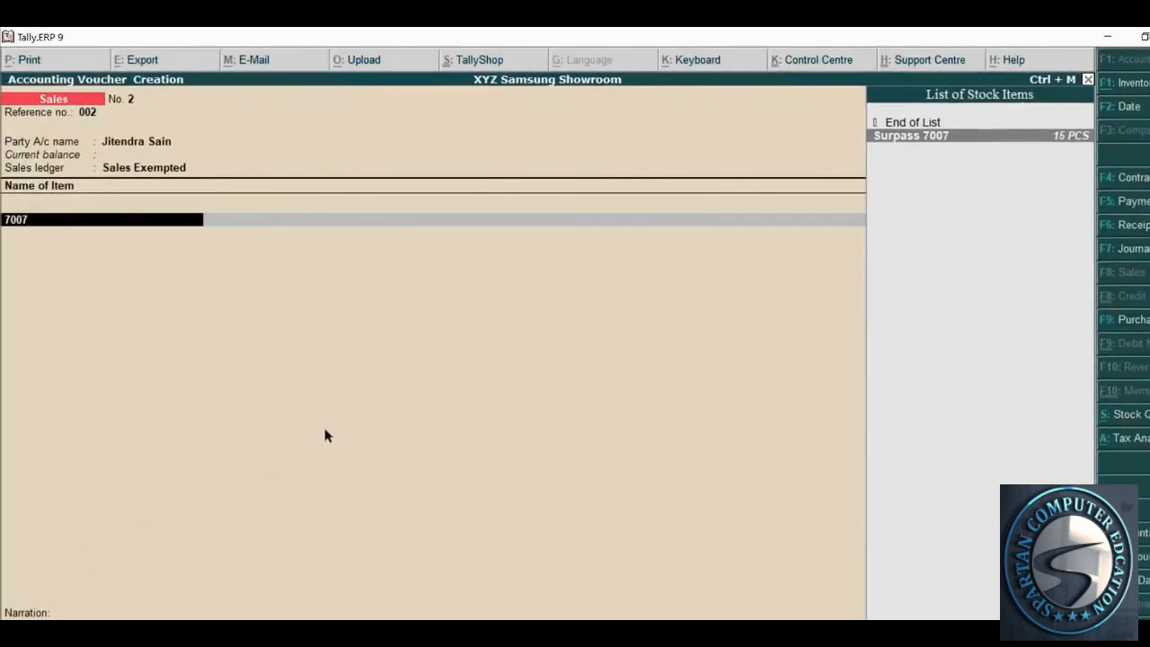
pyautogui.press('Return')
# Enter quantity 10 and rate 490 for Surpass 7007, accepting the 4,900.00 amount
pyautogui.hotkey('alt', 'Tab')
pyautogui.scroll(-1, 351, 424)
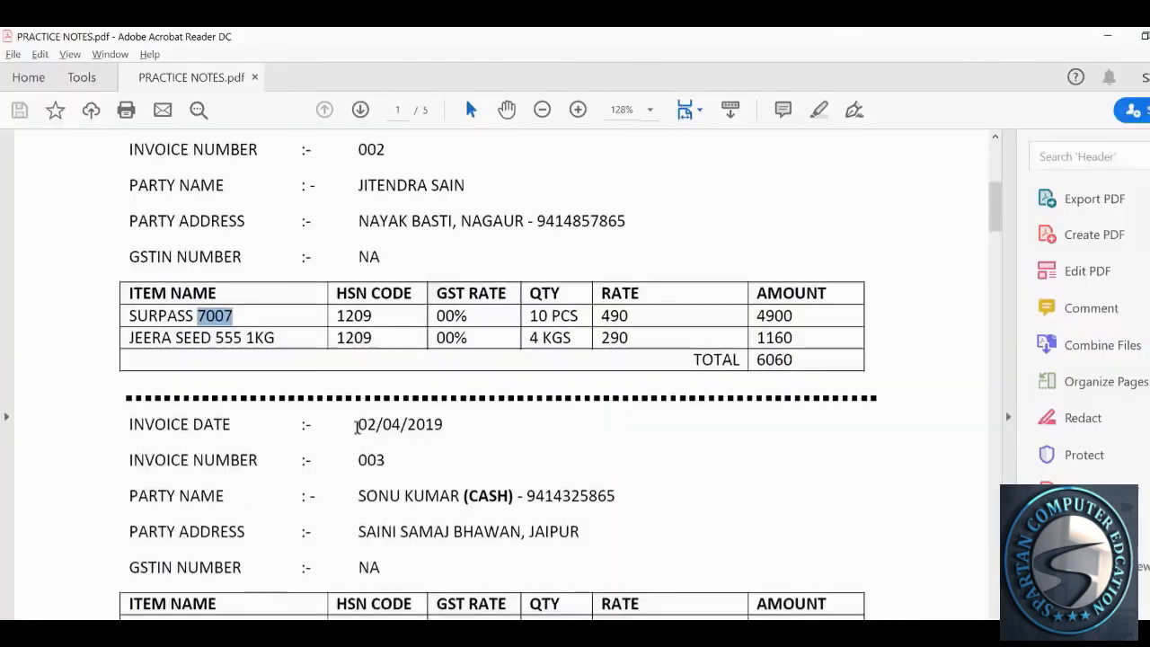
pyautogui.hotkey('alt', 'Tab')
pyautogui.write('10')
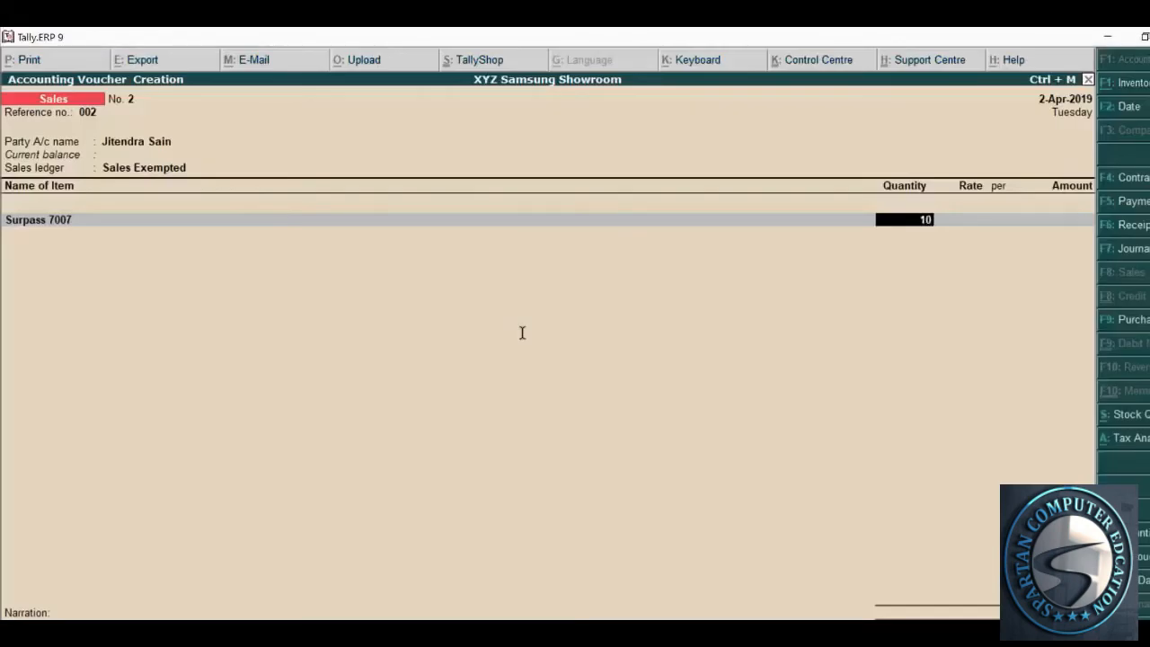
pyautogui.press('Return')
pyautogui.hotkey('alt', 'Tab')
pyautogui.scroll(-1, 520, 238)
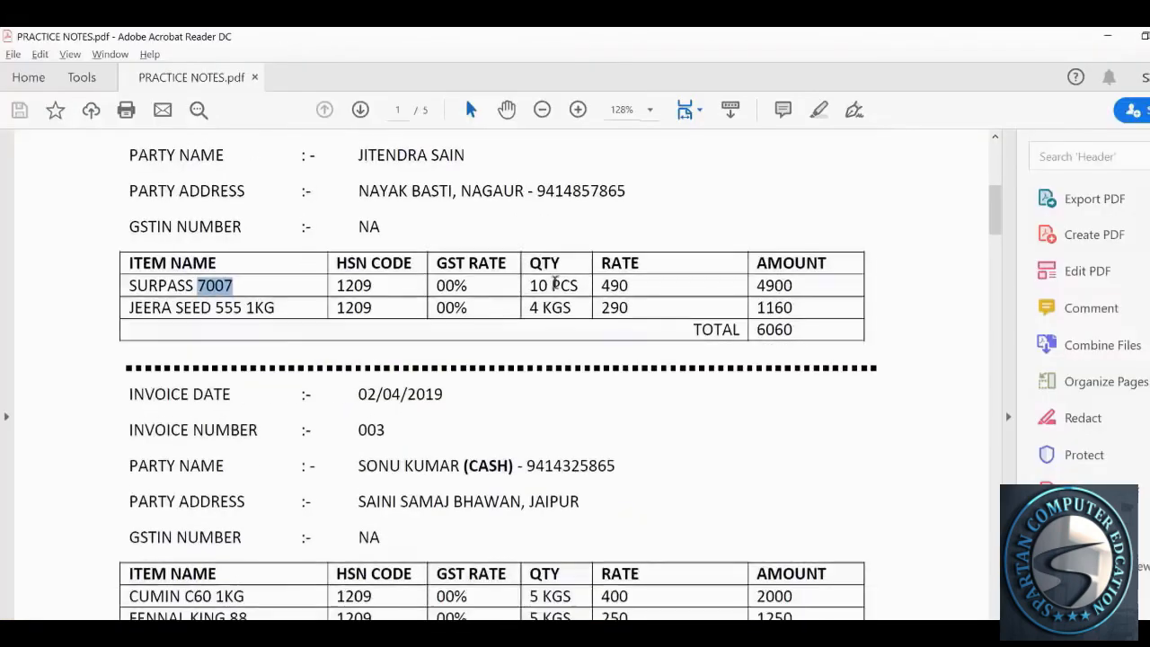
pyautogui.hotkey('alt', 'Tab')
pyautogui.write('490')
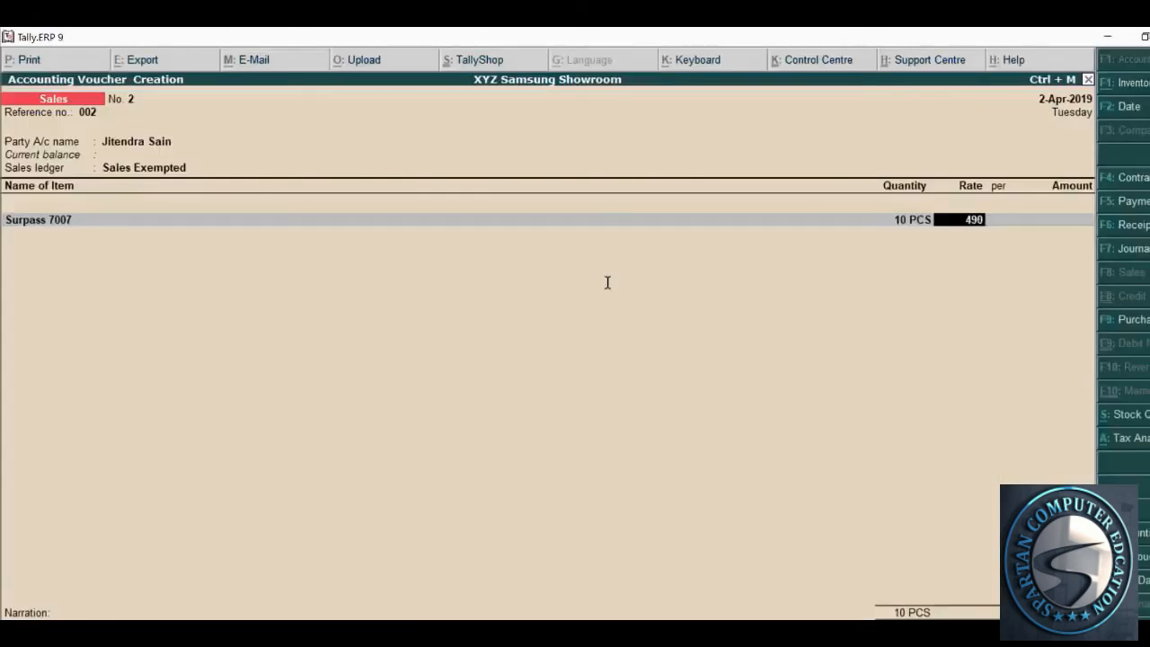
pyautogui.press('Return')
pyautogui.press('Return')
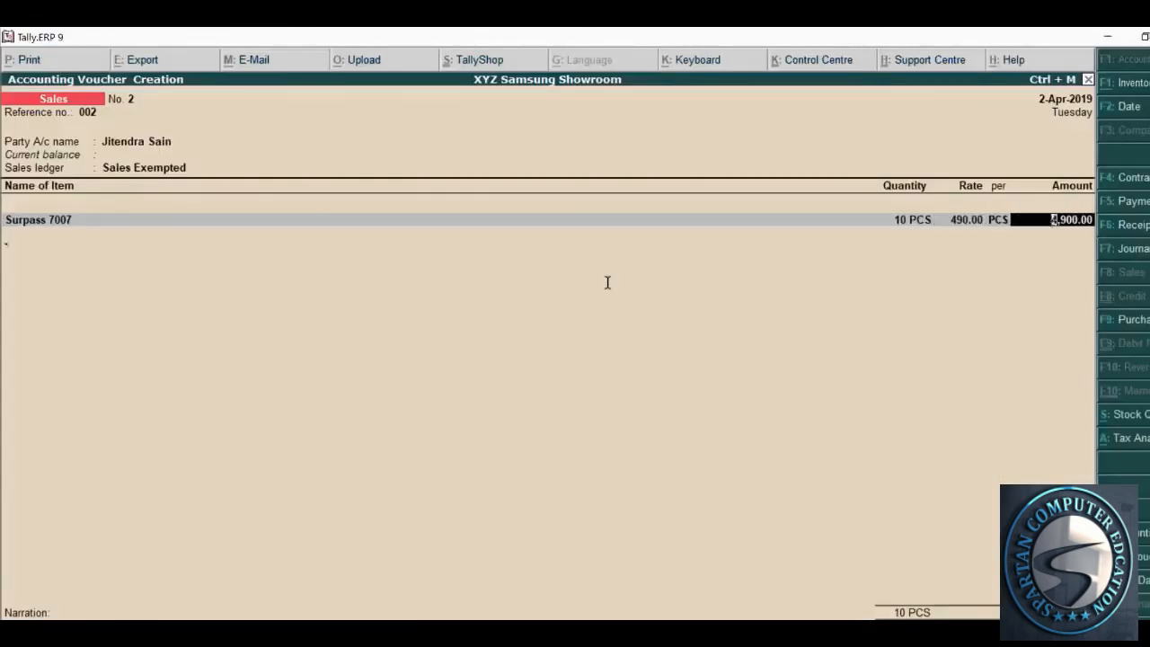
pyautogui.press('Return')
# Look up the second item, JEERA SEED 555 1KG, in the notes and begin searching for it
pyautogui.hotkey('alt', 'Tab')
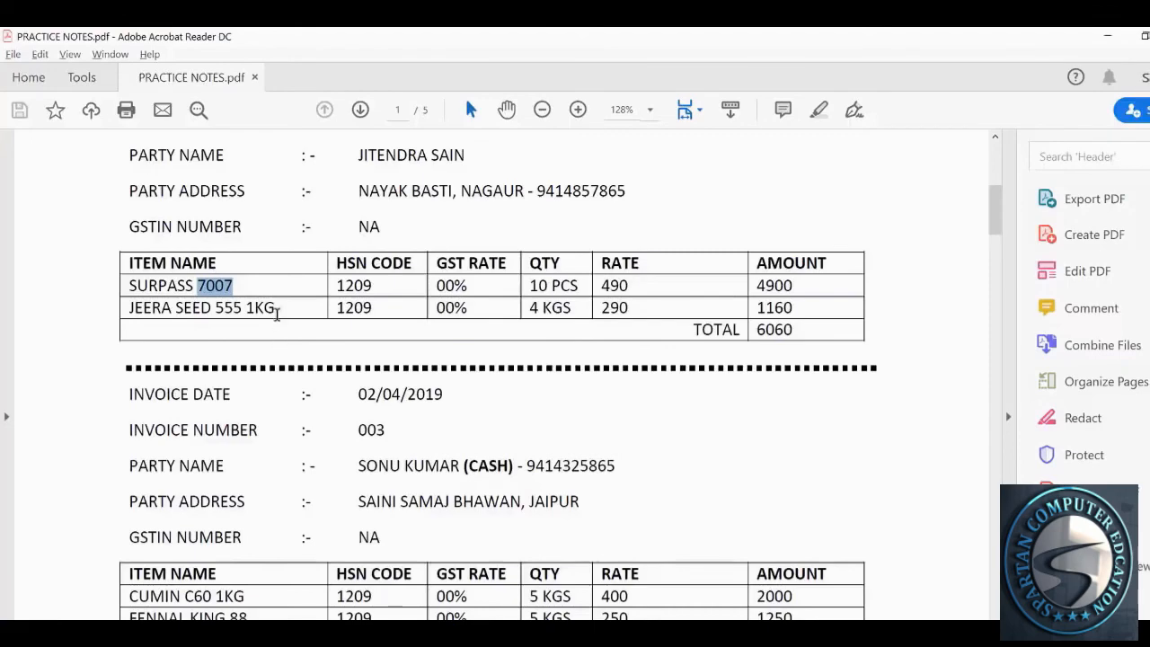
pyautogui.moveTo(275, 310); pyautogui.dragTo(158, 309)
pyautogui.click(167, 314)
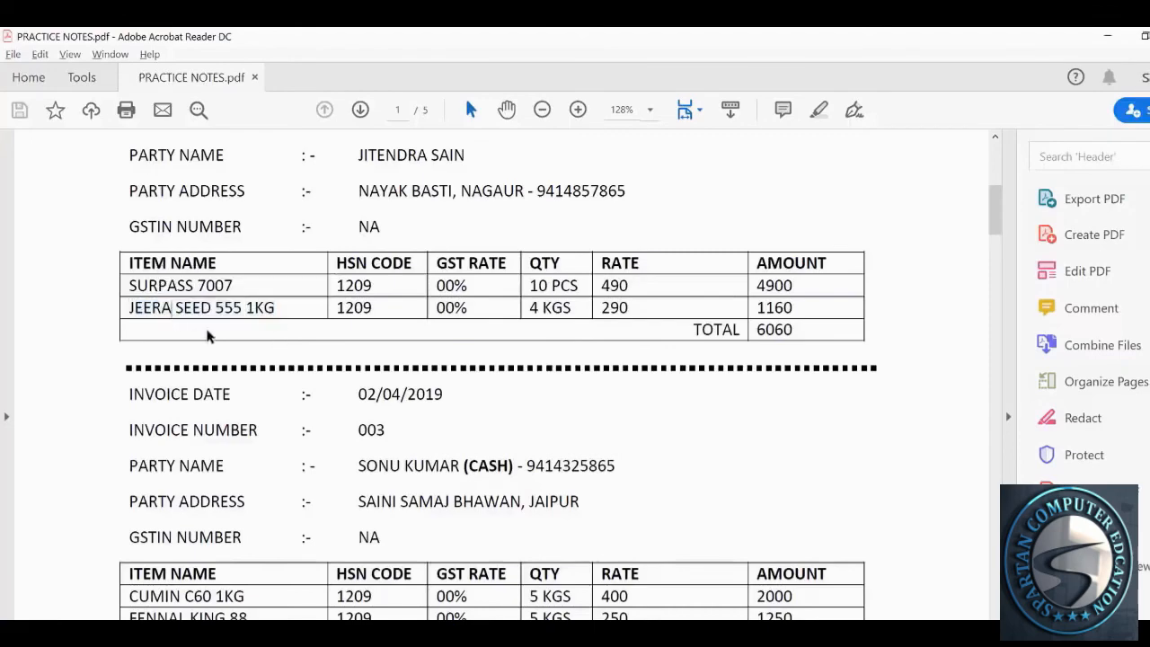
pyautogui.hotkey('alt', 'Tab')
pyautogui.write('jr')
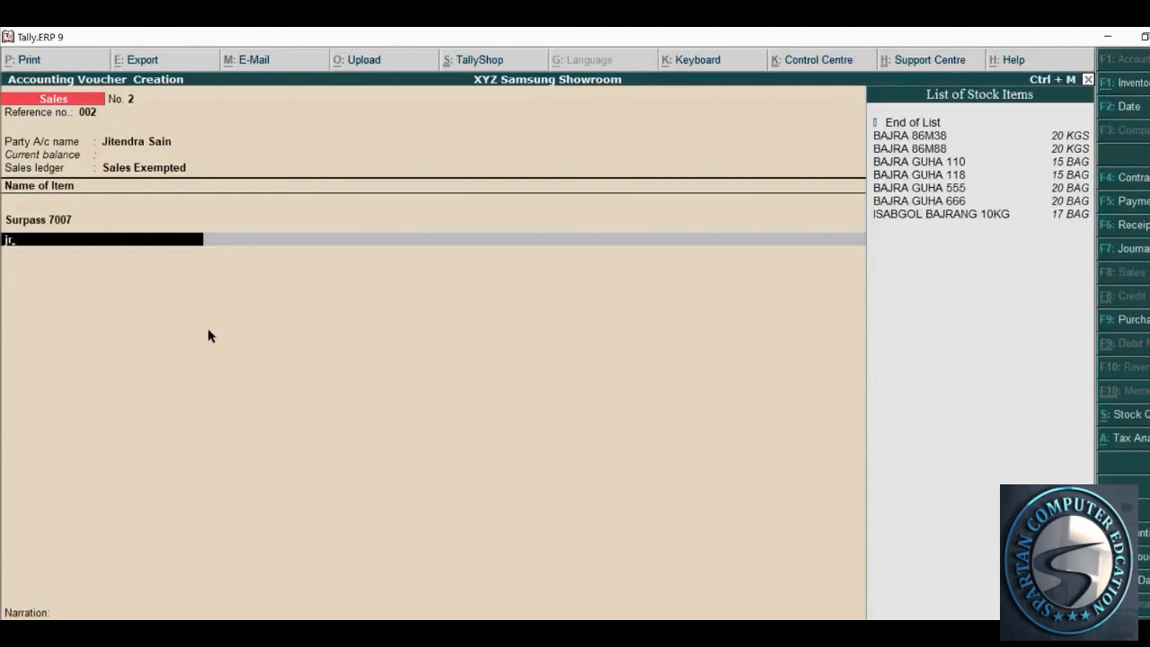
# Search by 555 and put Jeera Seed 555 1KG on the second item line
pyautogui.press('BackSpace')
pyautogui.press('BackSpace')
pyautogui.hotkey('alt', 'Tab')
pyautogui.scroll(-1, 218, 335)
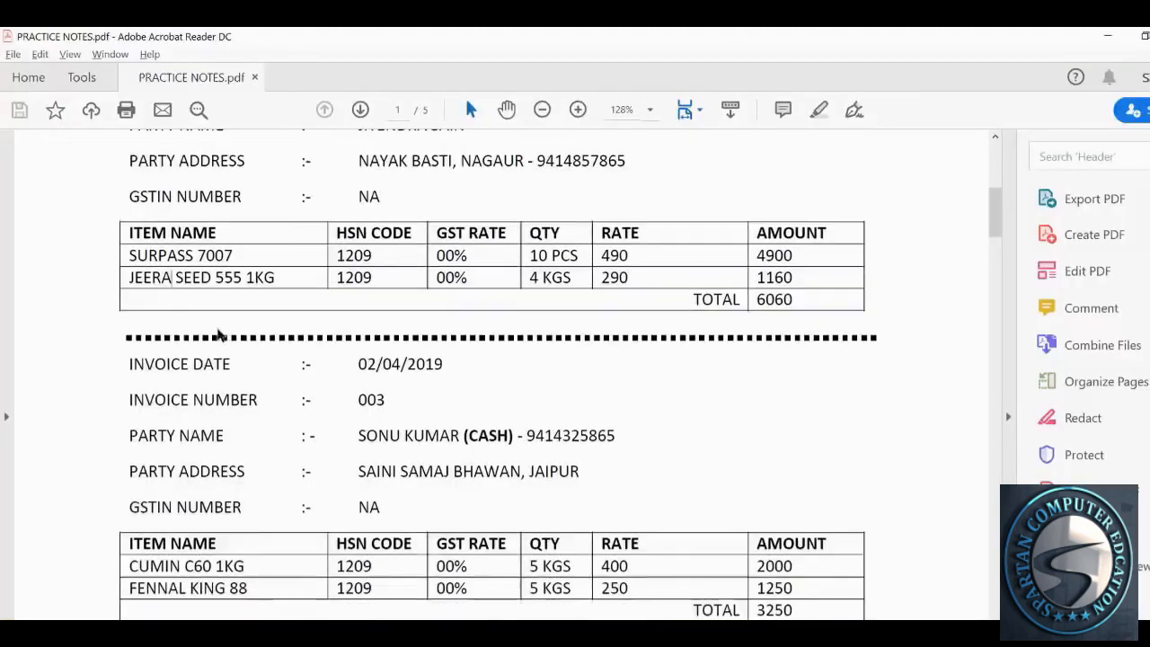
pyautogui.moveTo(216, 278); pyautogui.dragTo(242, 278)
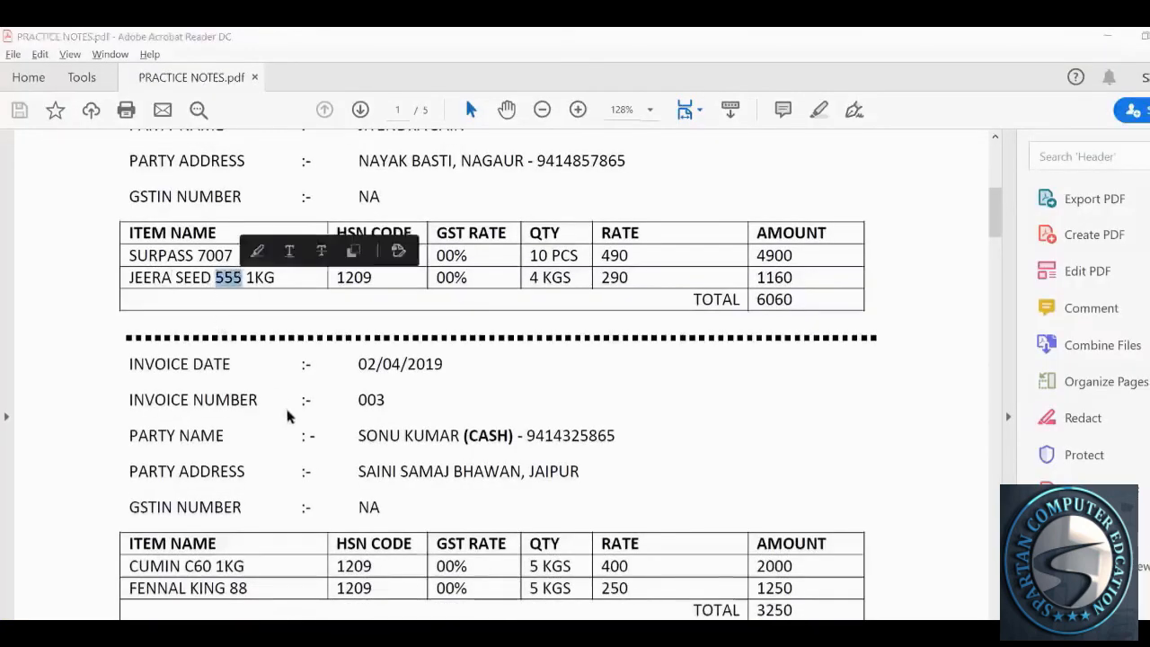
pyautogui.hotkey('alt', 'Tab')
pyautogui.write('555')
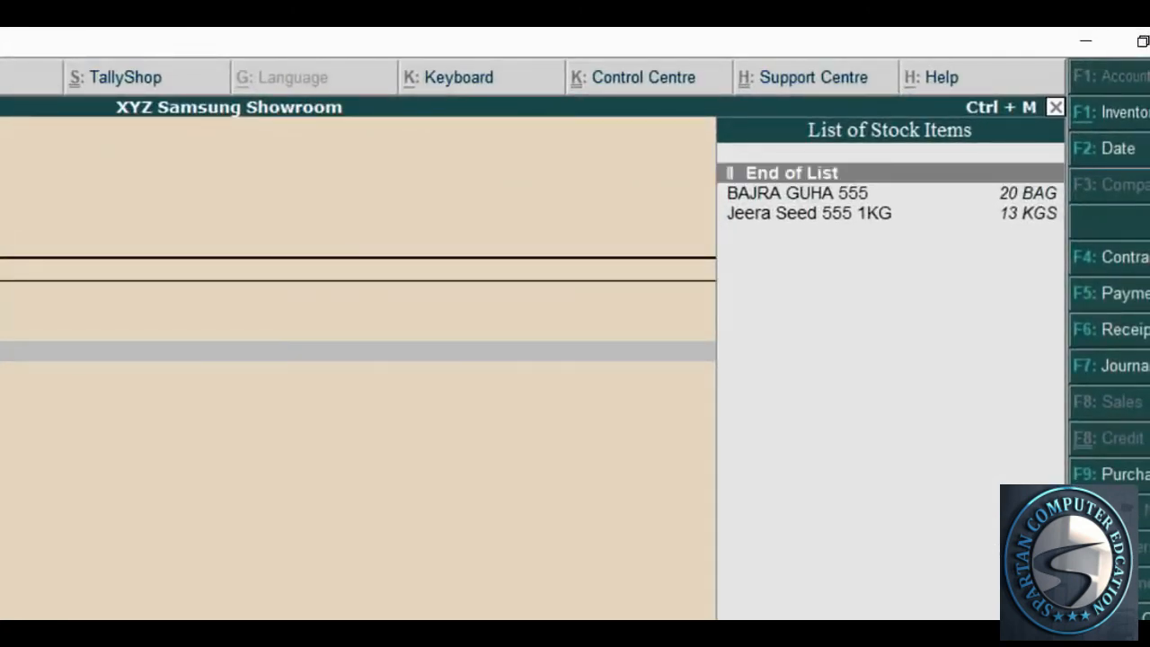
pyautogui.press('Down')
pyautogui.press('Down')
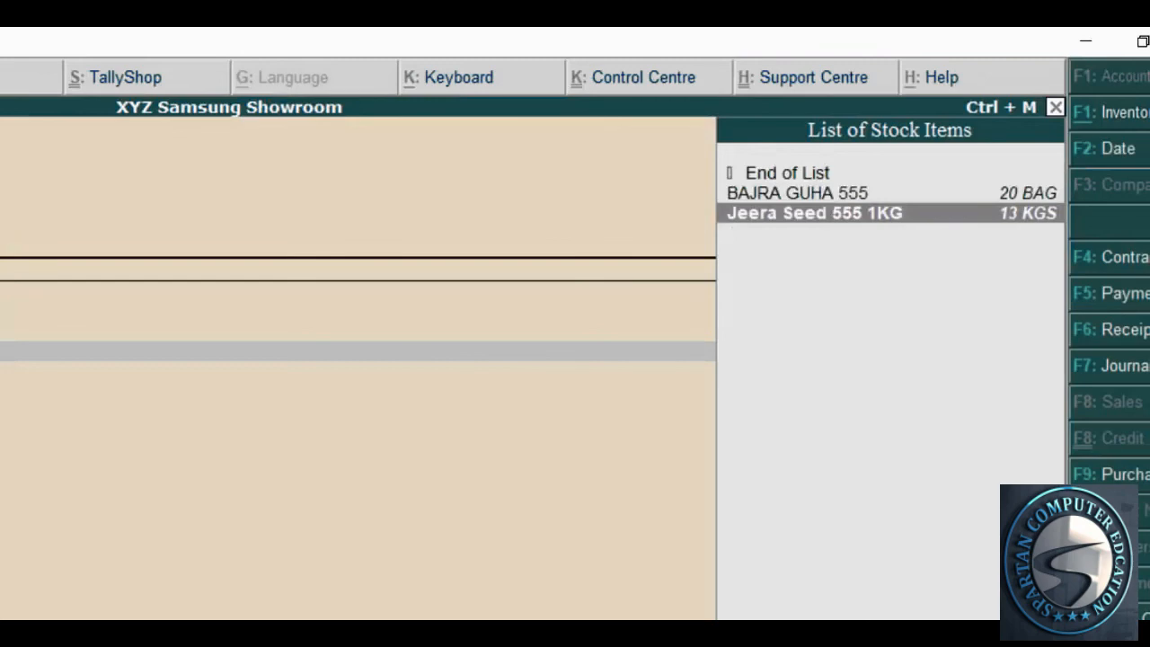
pyautogui.press('Return')
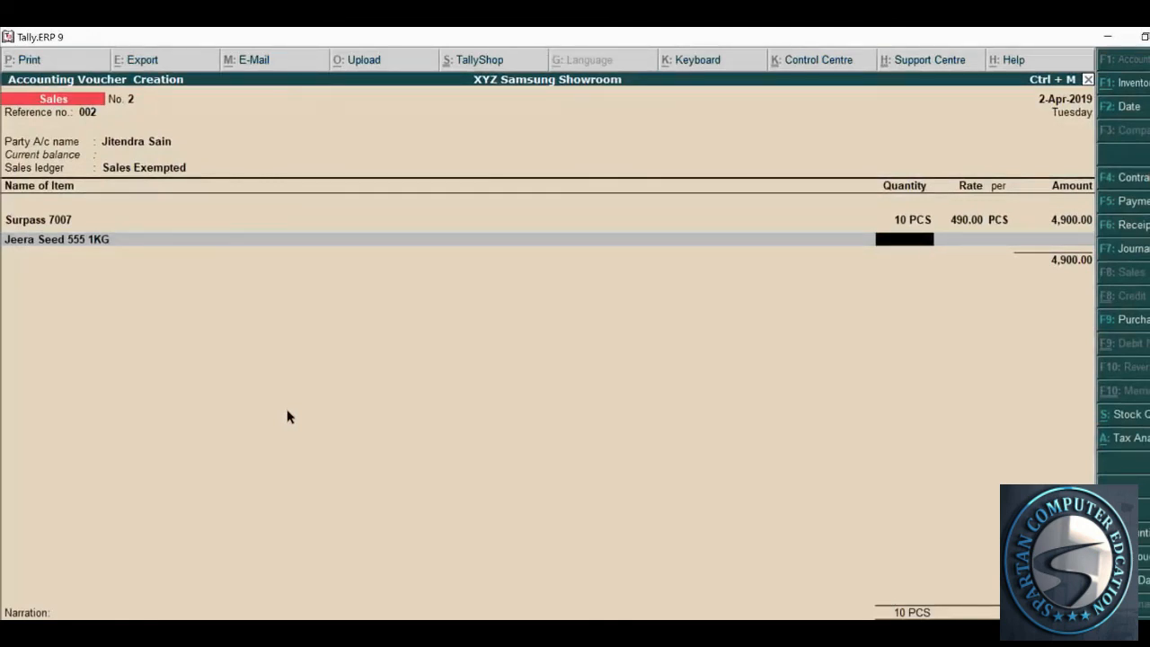
# Enter a quantity of 4 KGS for Jeera Seed, as given in the practice notes
pyautogui.hotkey('alt', 'Tab')
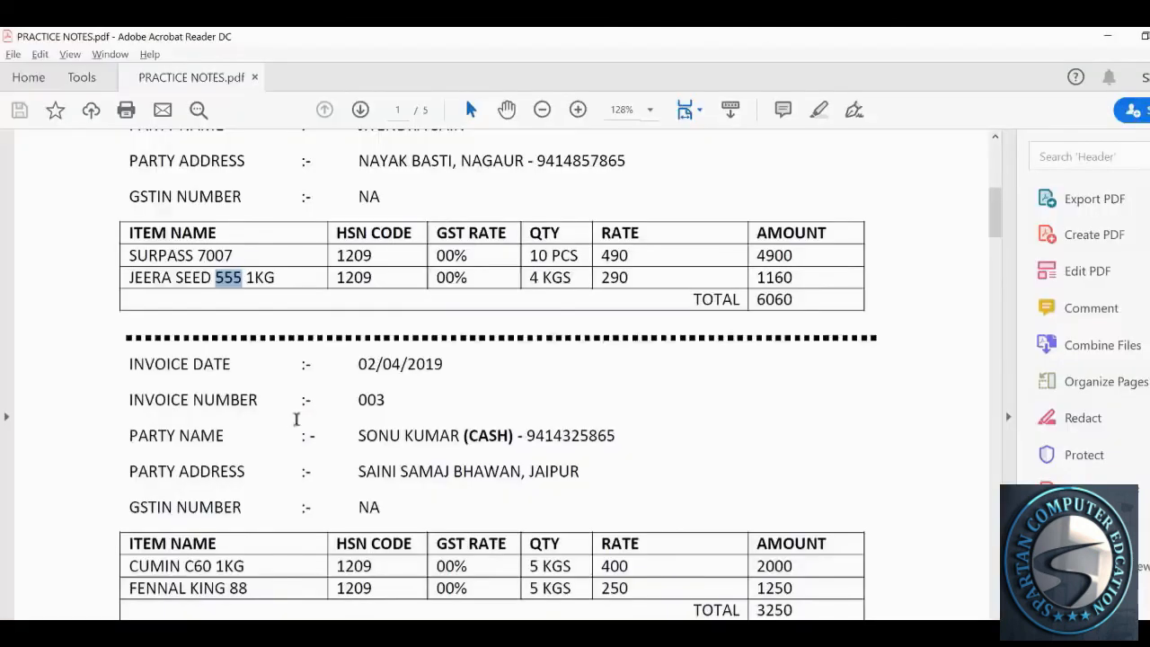
pyautogui.doubleClick(536, 277)
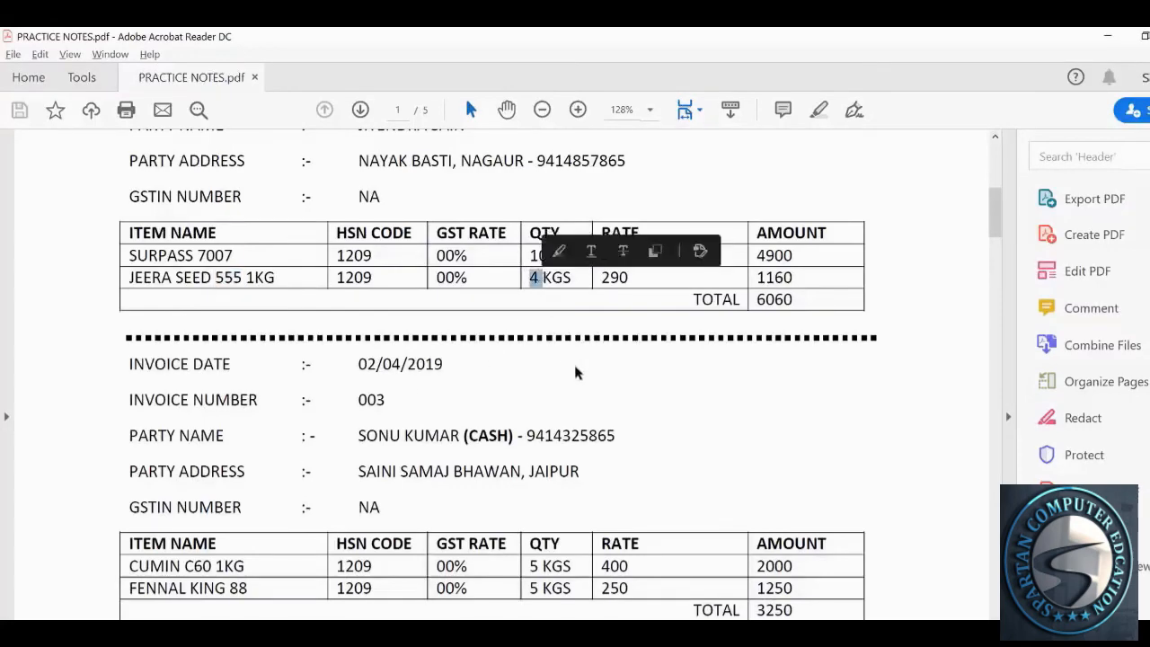
pyautogui.hotkey('alt', 'Tab')
pyautogui.write('4')
pyautogui.press('Return')
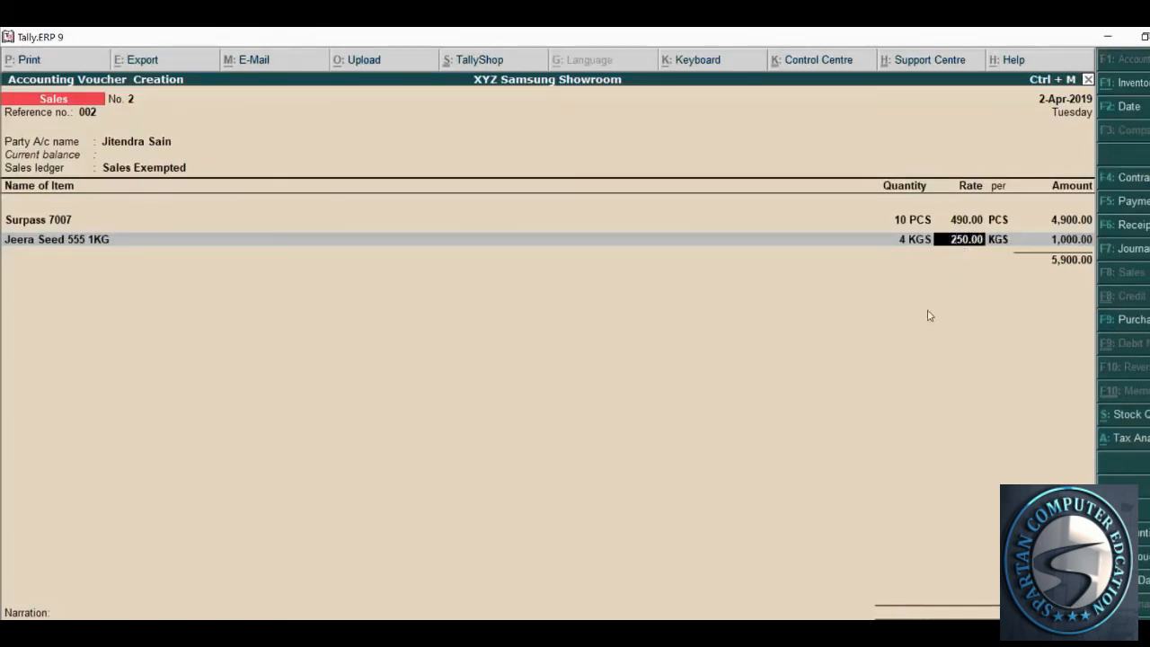
pyautogui.hotkey('alt', 'Tab')
# Enter the 290 rate for Jeera Seed, taken from the practice notes
pyautogui.scroll(4, 596, 413)
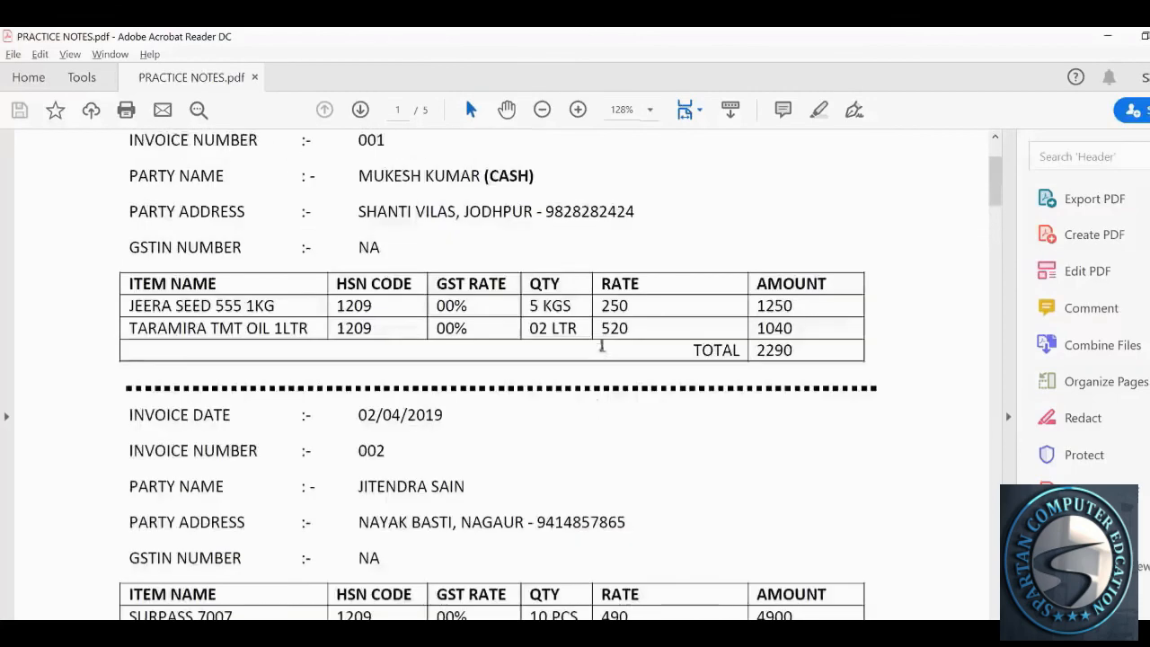
pyautogui.moveTo(603, 305); pyautogui.dragTo(629, 305)
pyautogui.scroll(-3, 680, 436)
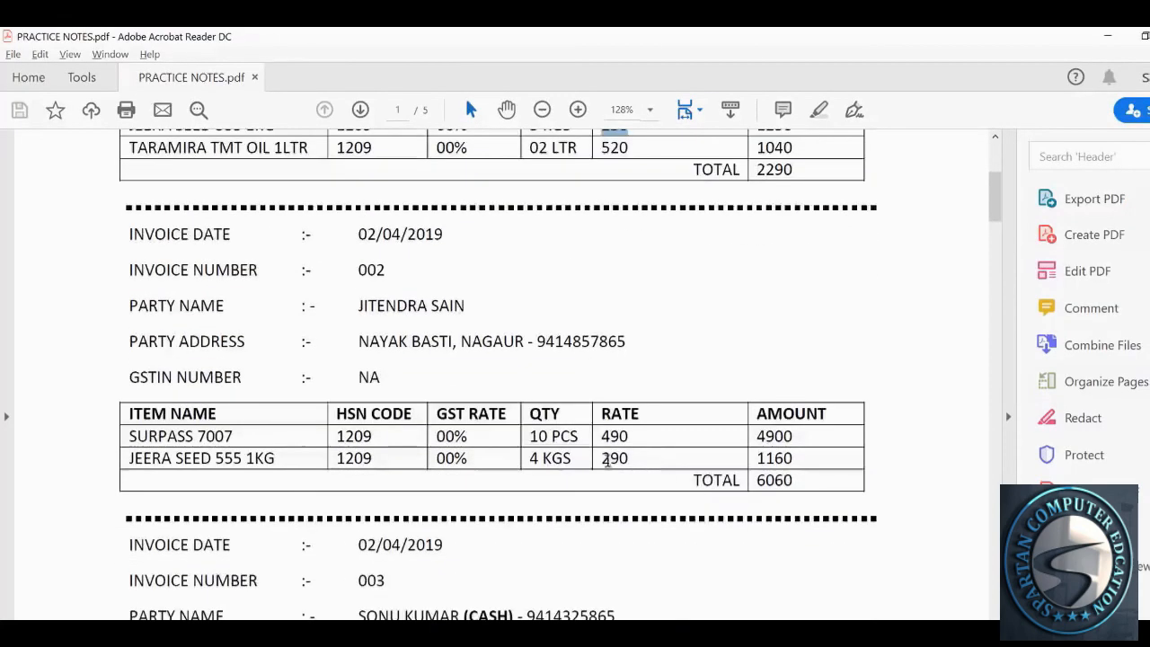
pyautogui.moveTo(601, 458); pyautogui.dragTo(630, 458)
pyautogui.click(655, 493)
pyautogui.scroll(-3, 654, 487)
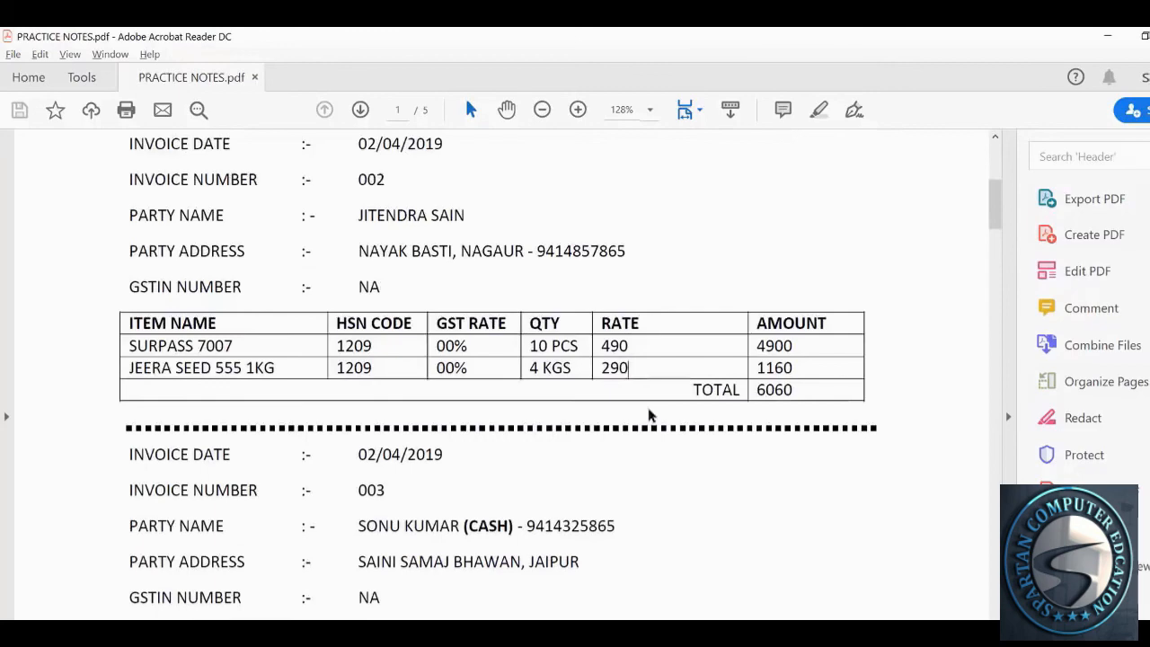
pyautogui.hotkey('alt', 'Tab')
pyautogui.write('290')
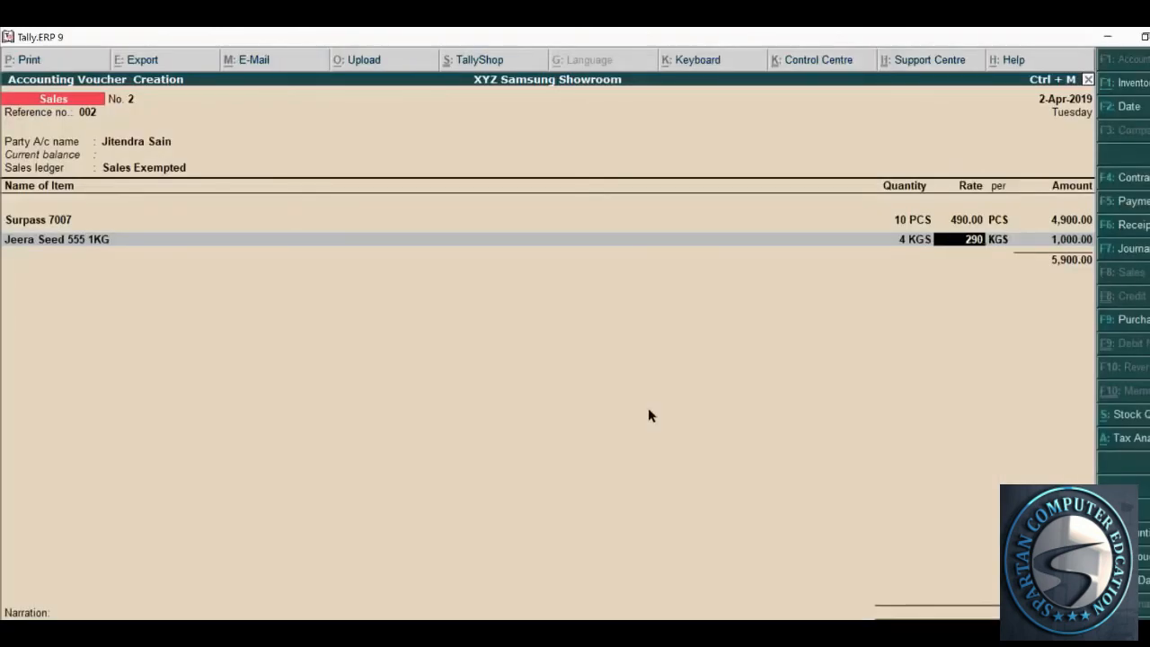
pyautogui.press('Return')
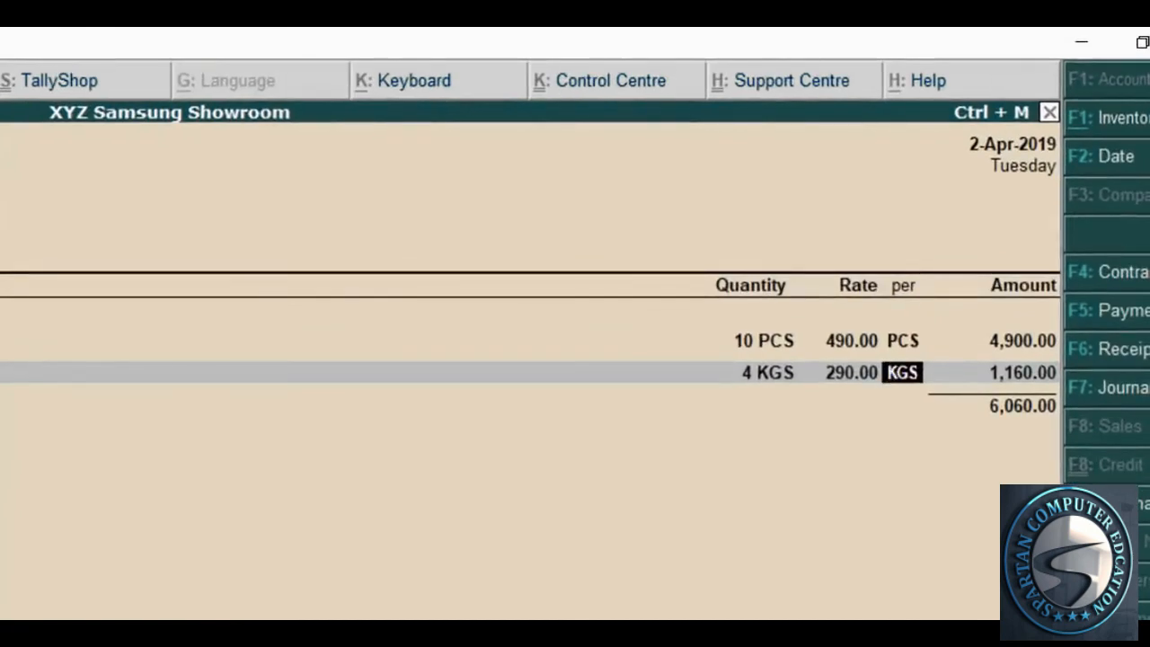
# Confirm the 6,060 invoice total, end the item list, and save voucher 2
pyautogui.hotkey('alt', 'Tab')
pyautogui.scroll(-1, 566, 542)
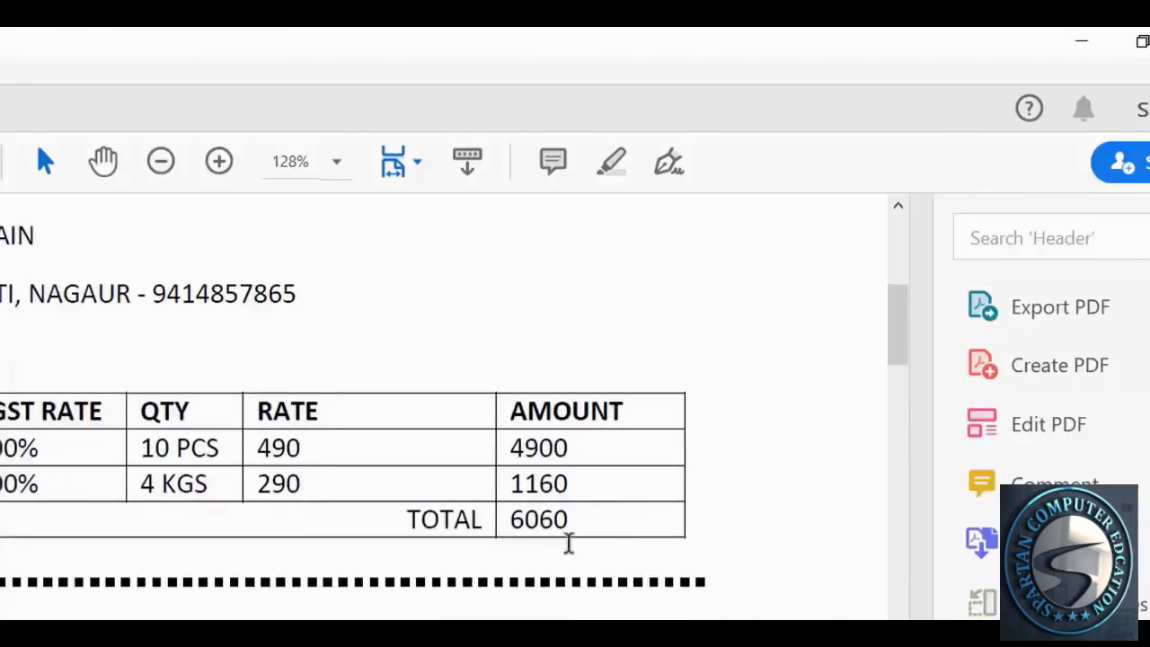
pyautogui.moveTo(510, 521); pyautogui.dragTo(568, 525)
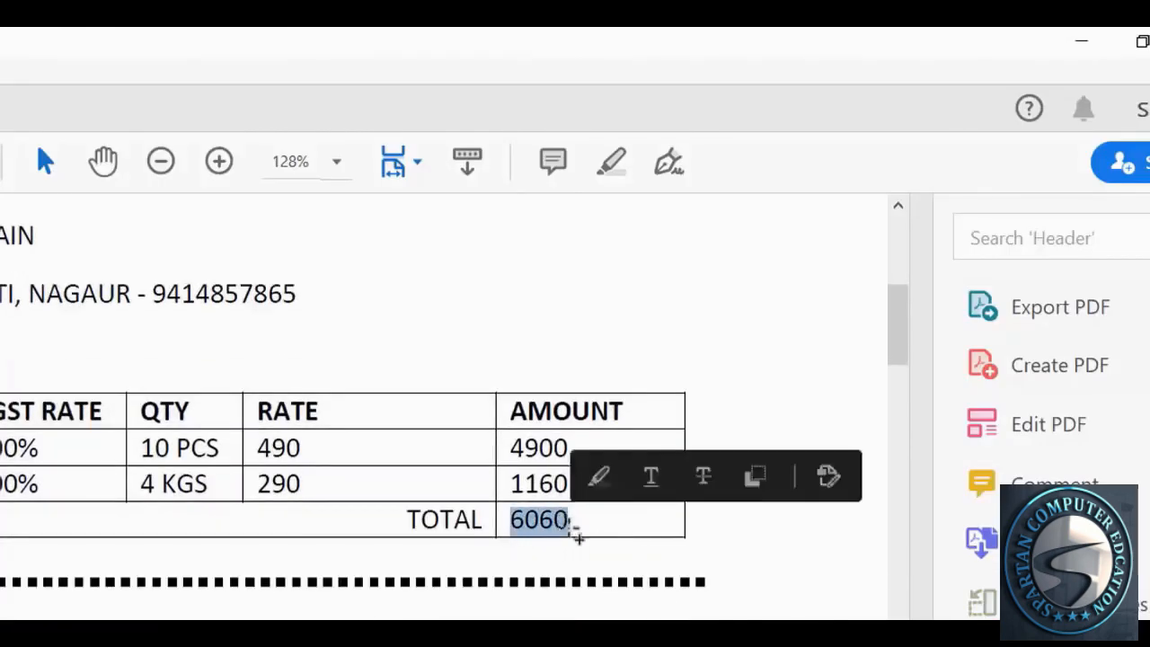
pyautogui.doubleClick(569, 533)
pyautogui.scroll(-2, 608, 616)
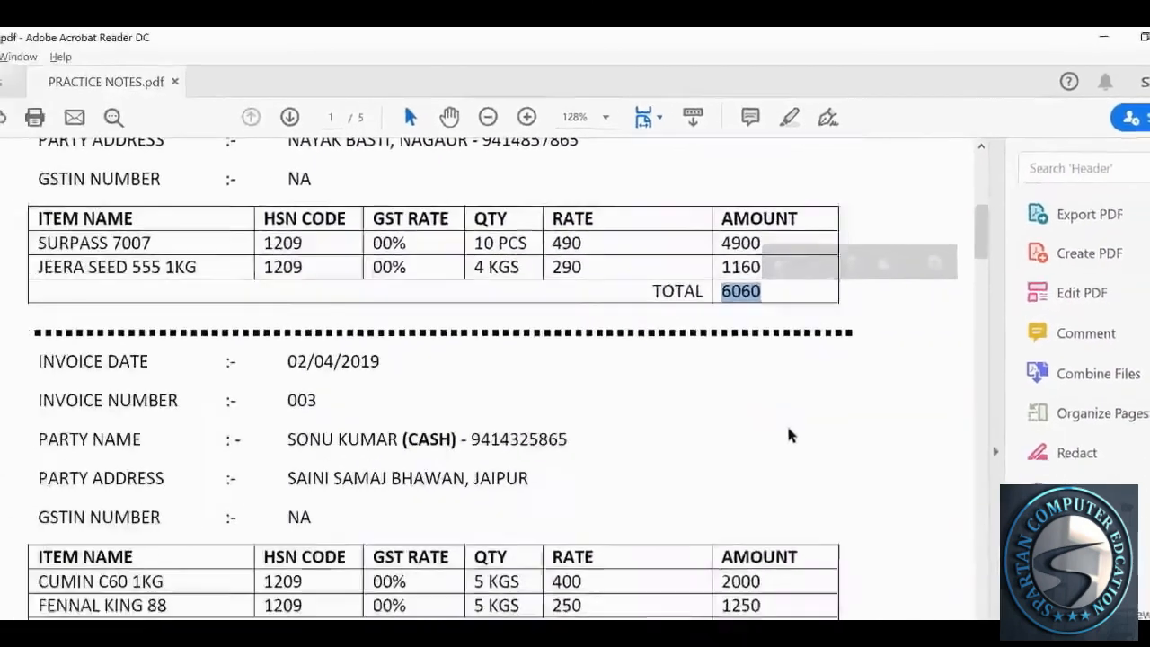
pyautogui.hotkey('alt', 'Tab')
pyautogui.press('Return')
pyautogui.press('Return')
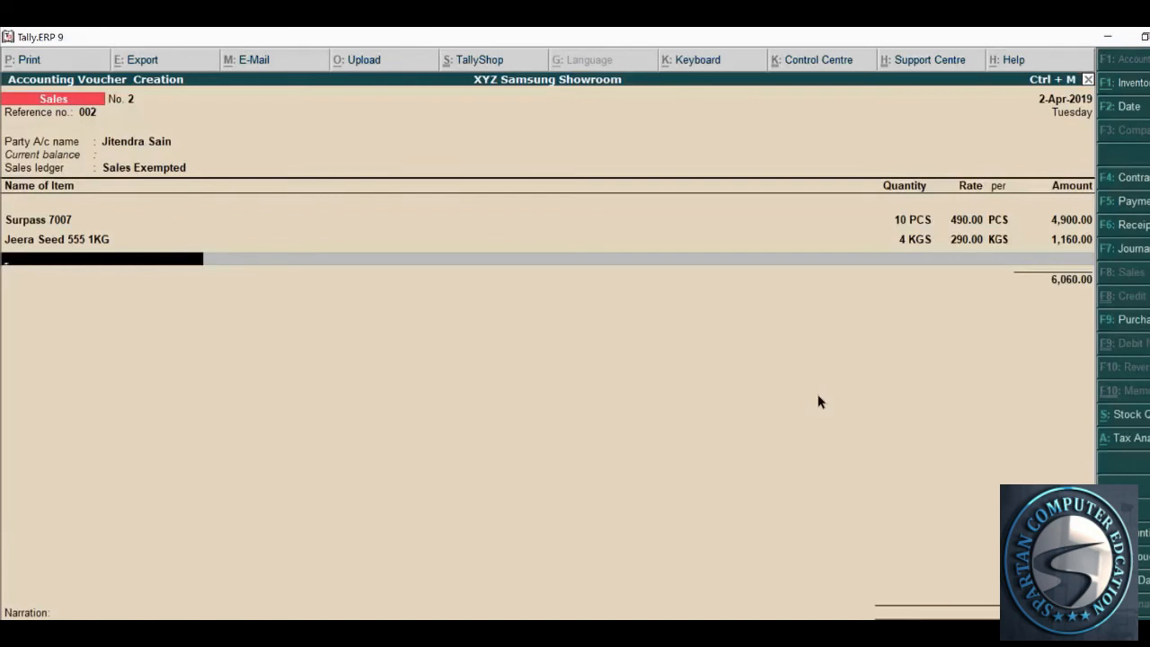
pyautogui.press('Return')
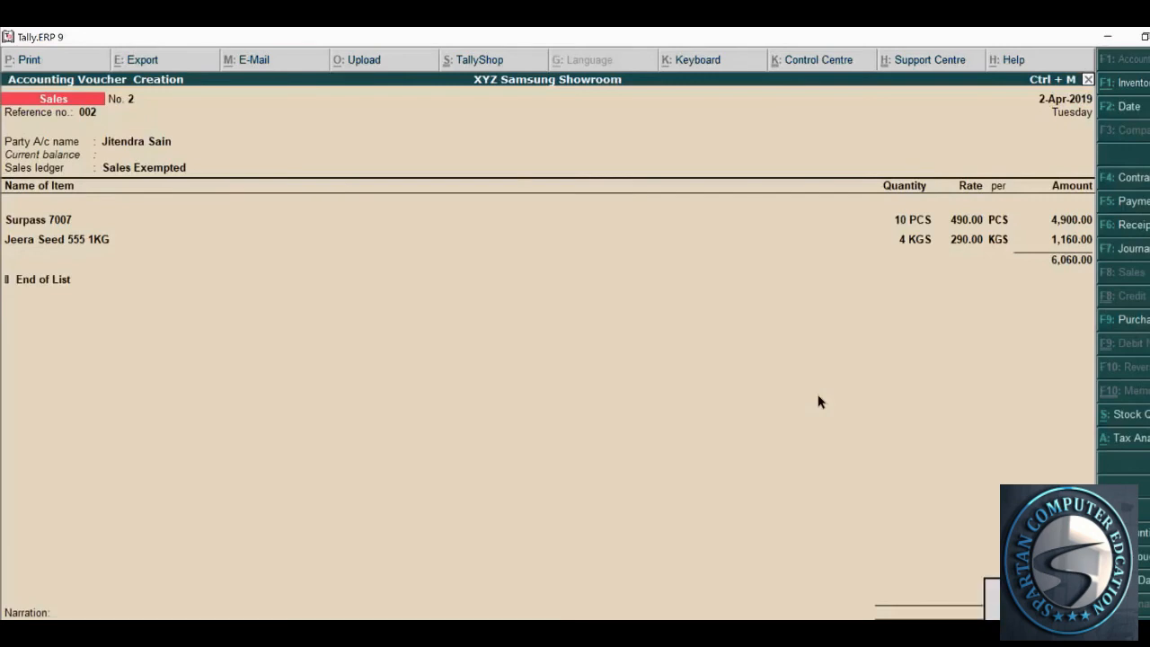
pyautogui.press('Return')
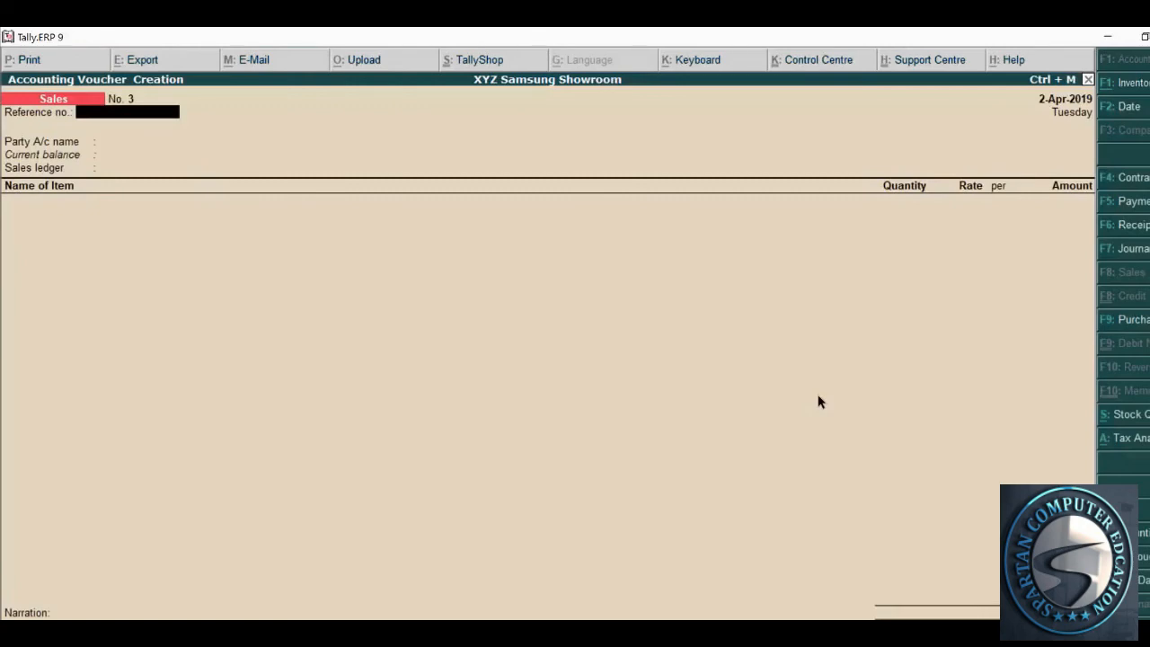
pyautogui.hotkey('alt', 'Tab')
pyautogui.scroll(3, 595, 434)
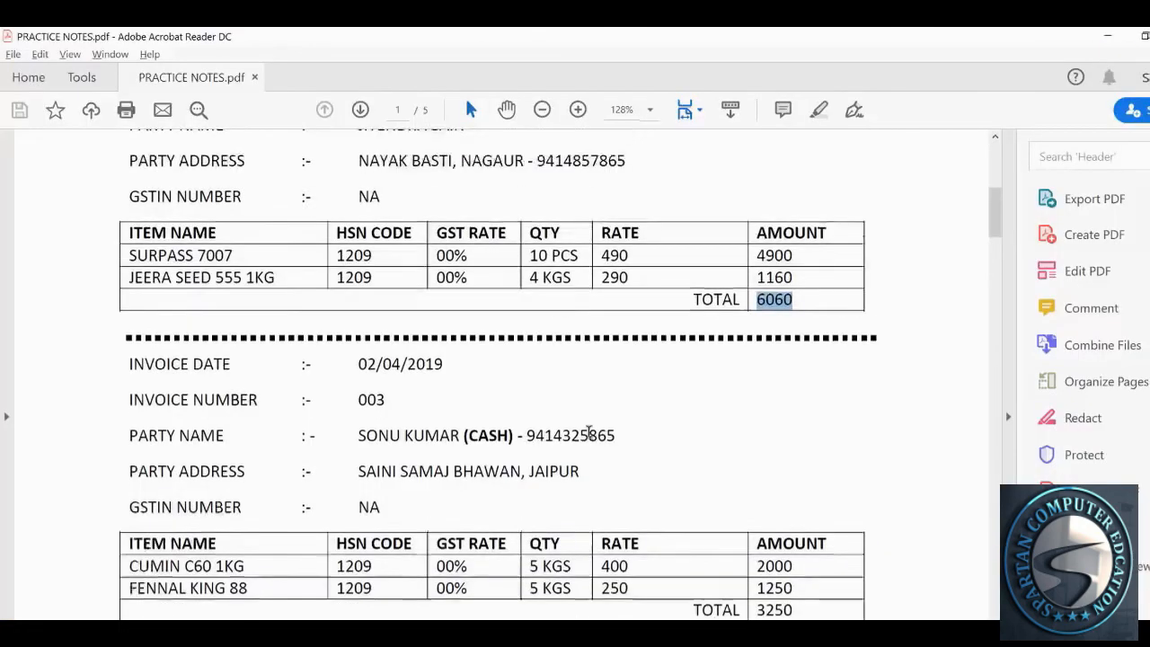
pyautogui.scroll(6, 590, 437)
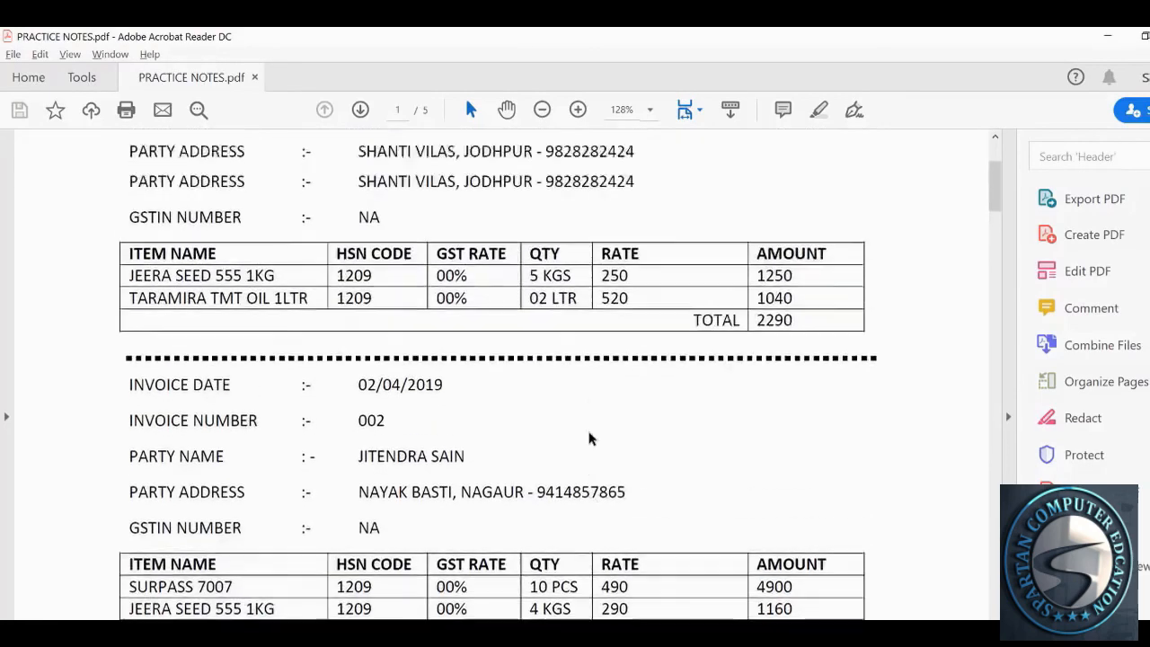
pyautogui.scroll(2, 590, 438)
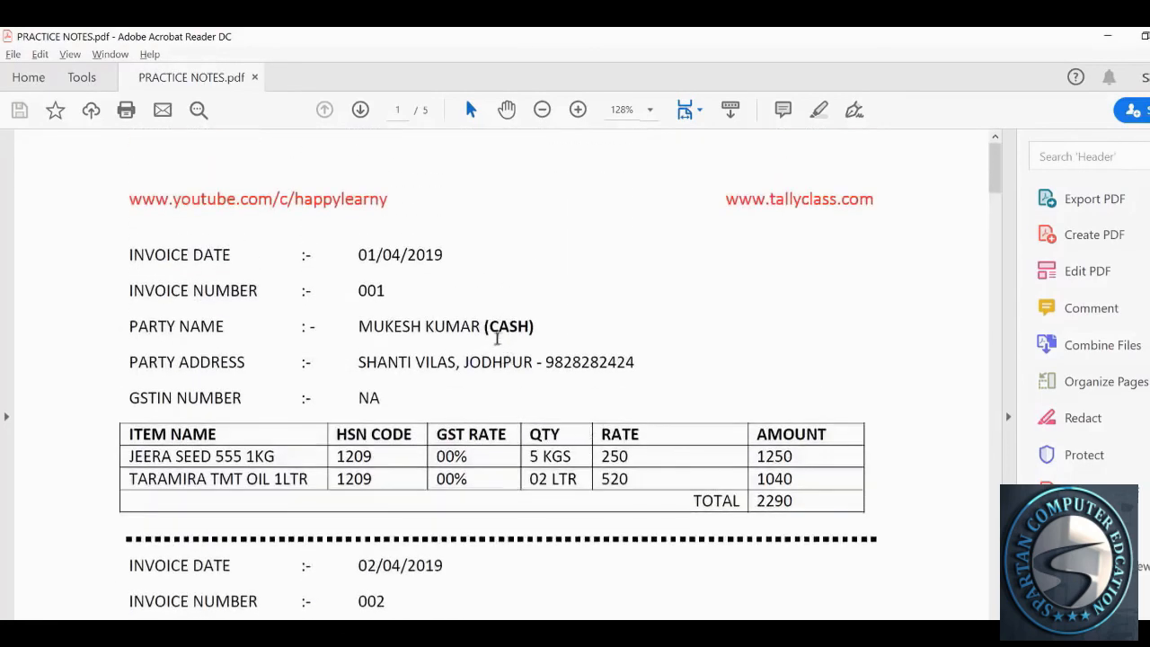
pyautogui.moveTo(486, 328); pyautogui.dragTo(534, 328)
pyautogui.scroll(-4, 569, 403)
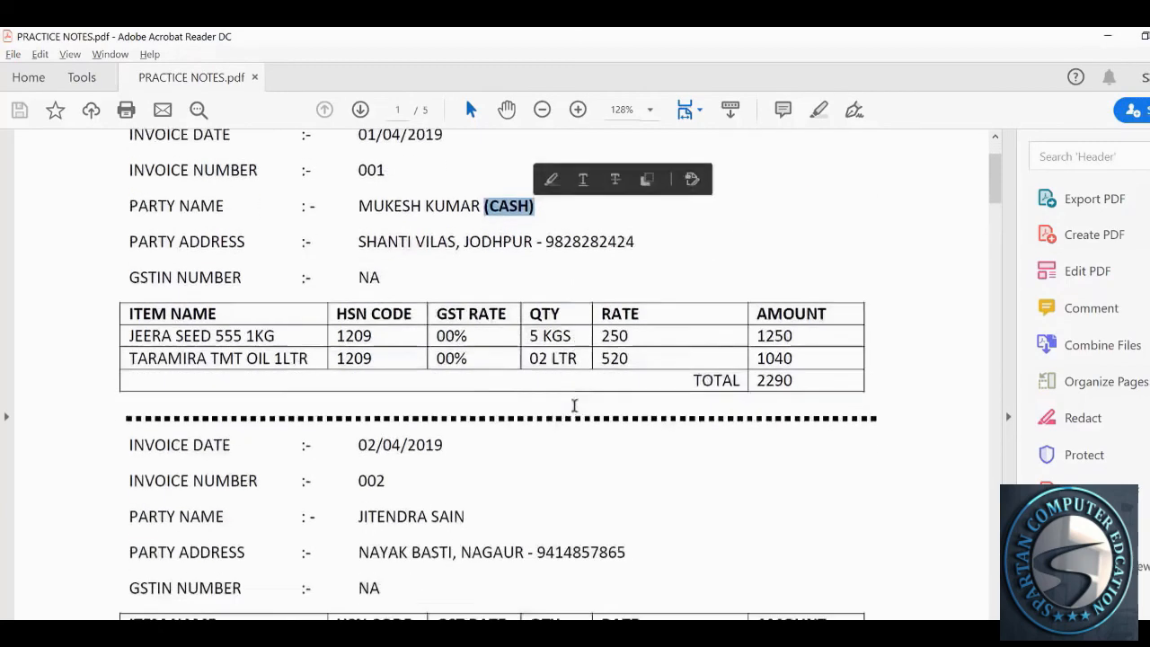
pyautogui.moveTo(359, 425); pyautogui.dragTo(463, 427)
pyautogui.scroll(2, 467, 445)
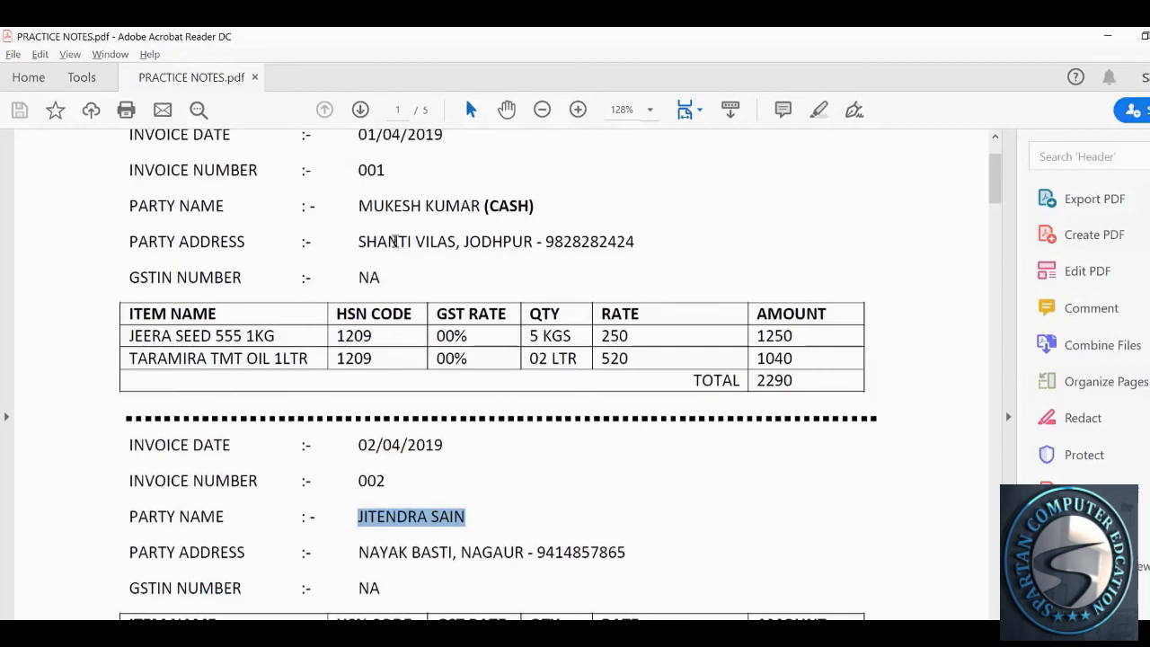
pyautogui.click(362, 208)
pyautogui.moveTo(362, 208); pyautogui.dragTo(475, 208)
pyautogui.scroll(-3, 480, 372)
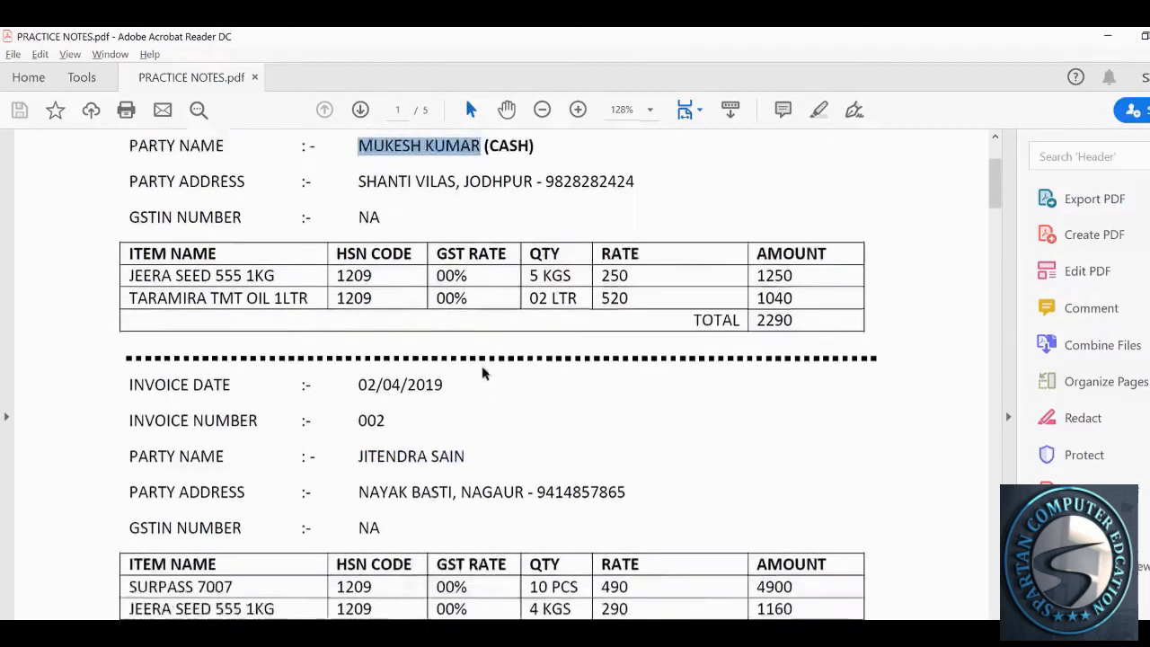
pyautogui.moveTo(360, 426); pyautogui.dragTo(464, 428)
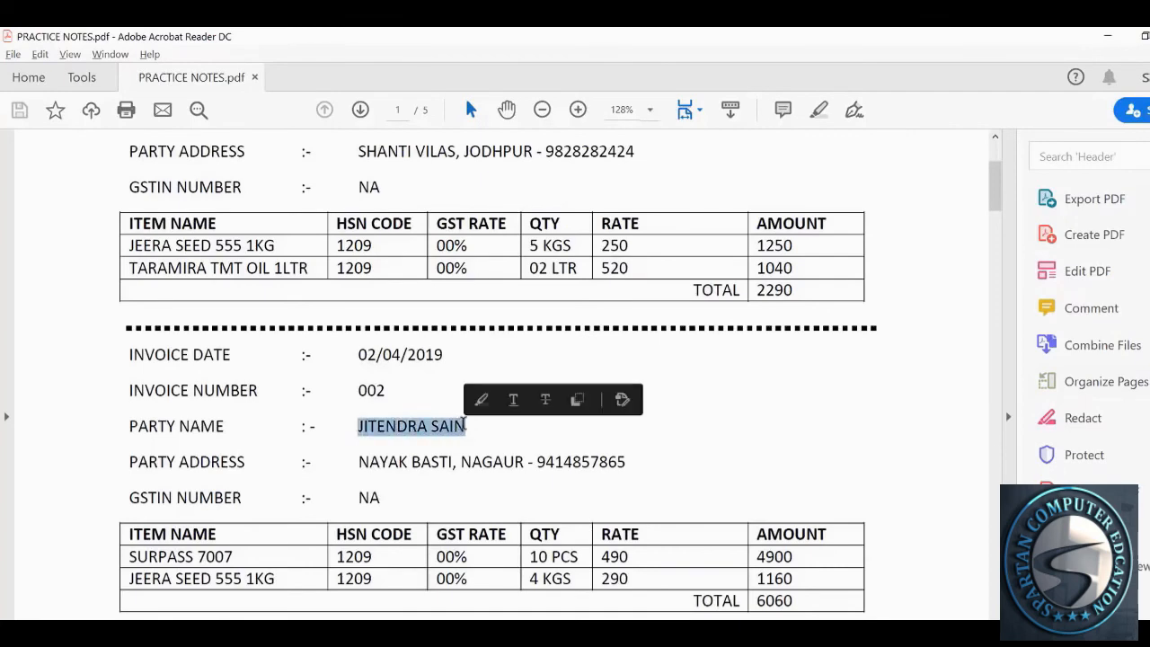
pyautogui.scroll(-7, 464, 444)
pyautogui.scroll(-2, 467, 449)
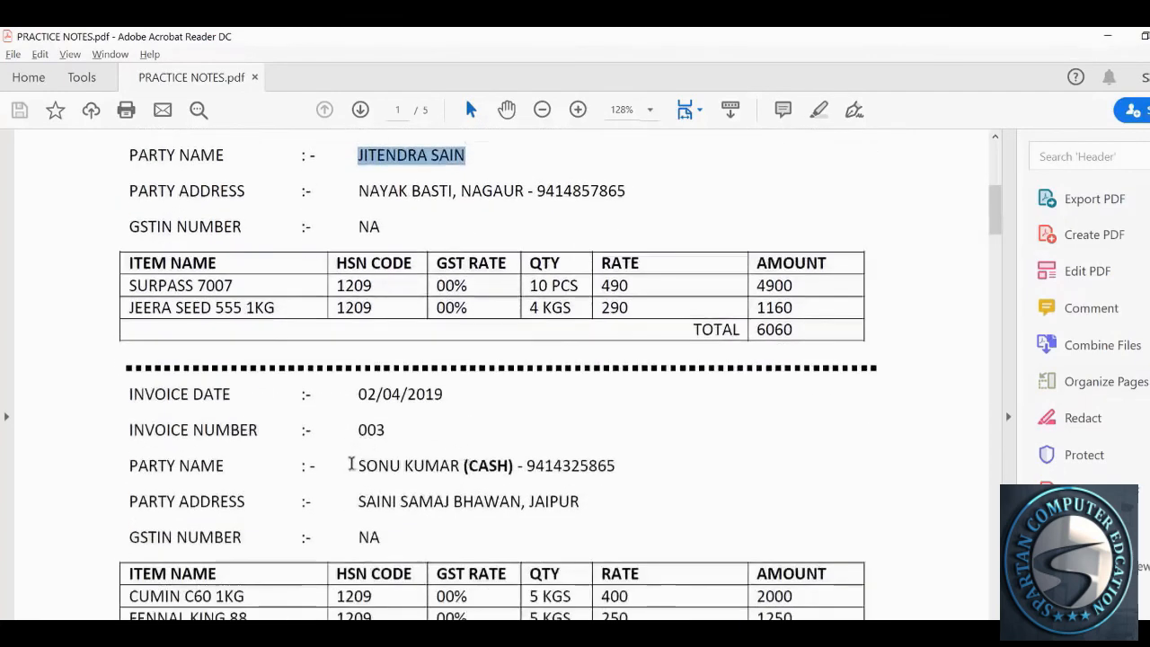
pyautogui.moveTo(359, 465); pyautogui.dragTo(452, 464)
pyautogui.scroll(-2, 503, 487)
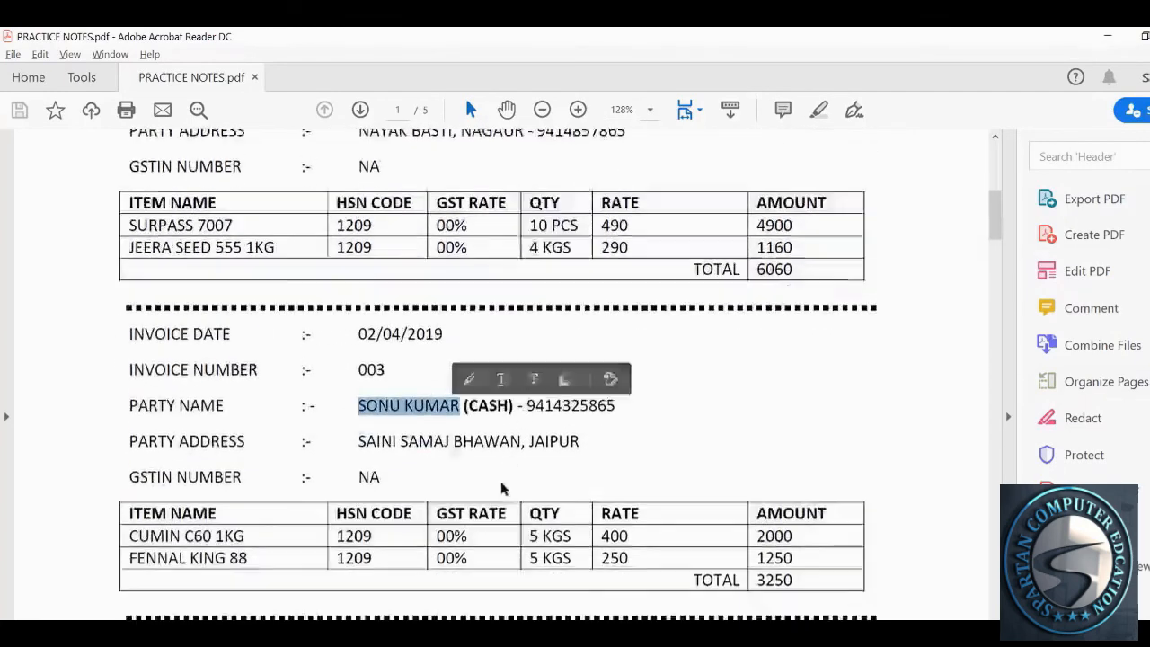
pyautogui.scroll(-2, 478, 436)
pyautogui.scroll(-3, 478, 436)
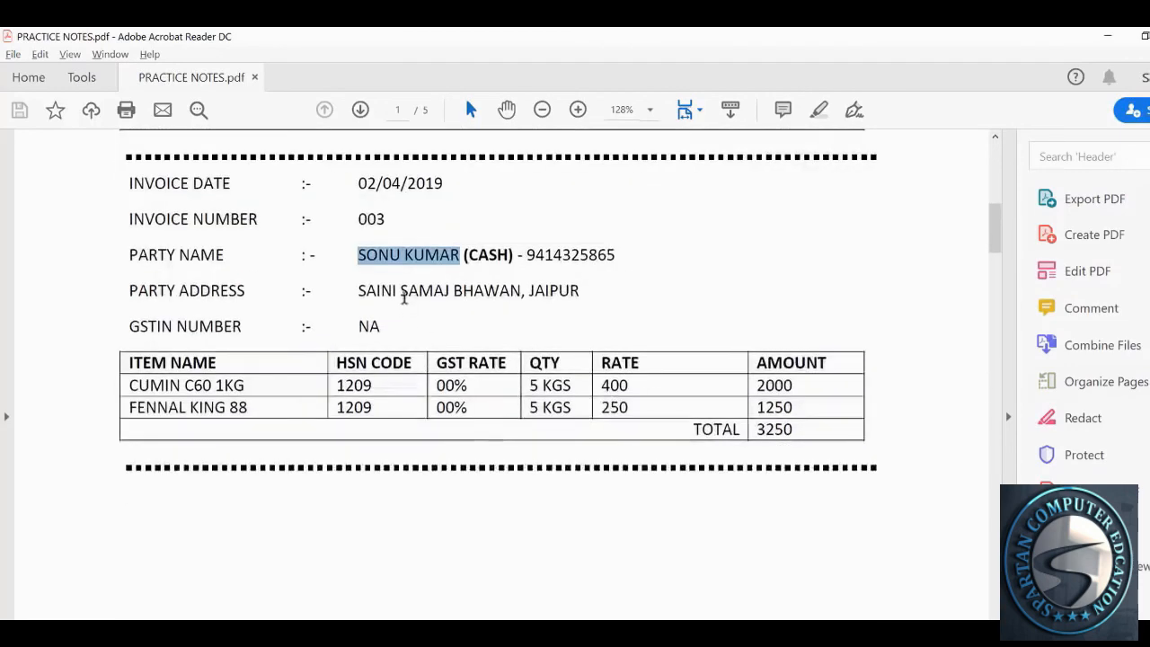
pyautogui.scroll(-8, 461, 368)
pyautogui.scroll(8, 464, 377)
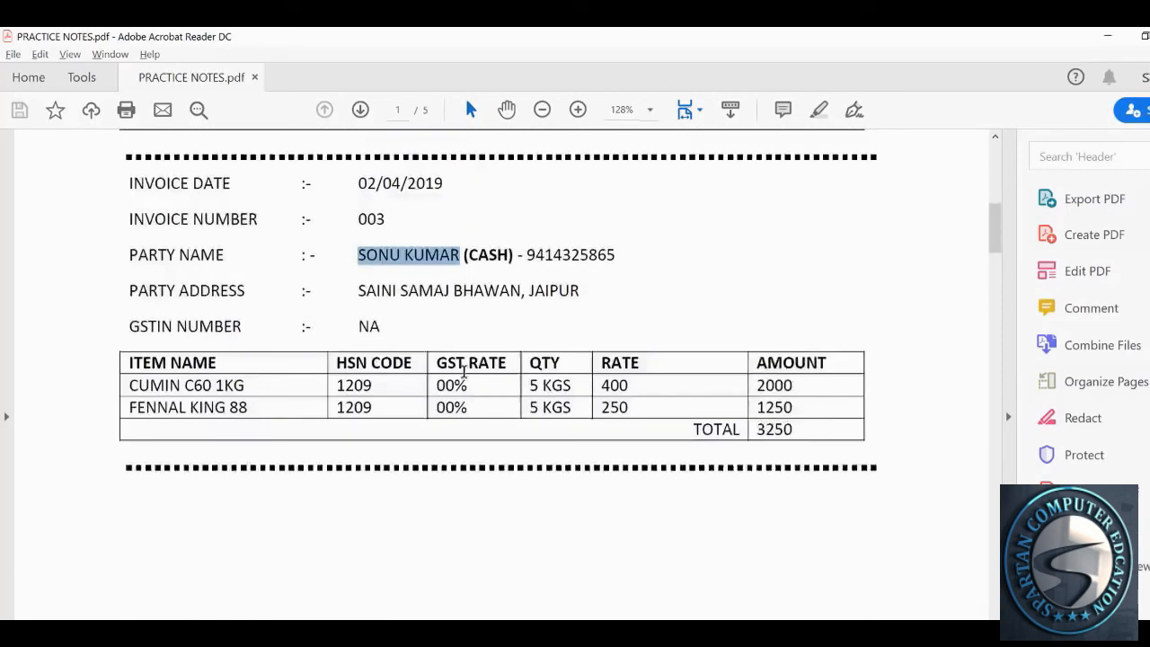
pyautogui.hotkey('alt', 'Tab')
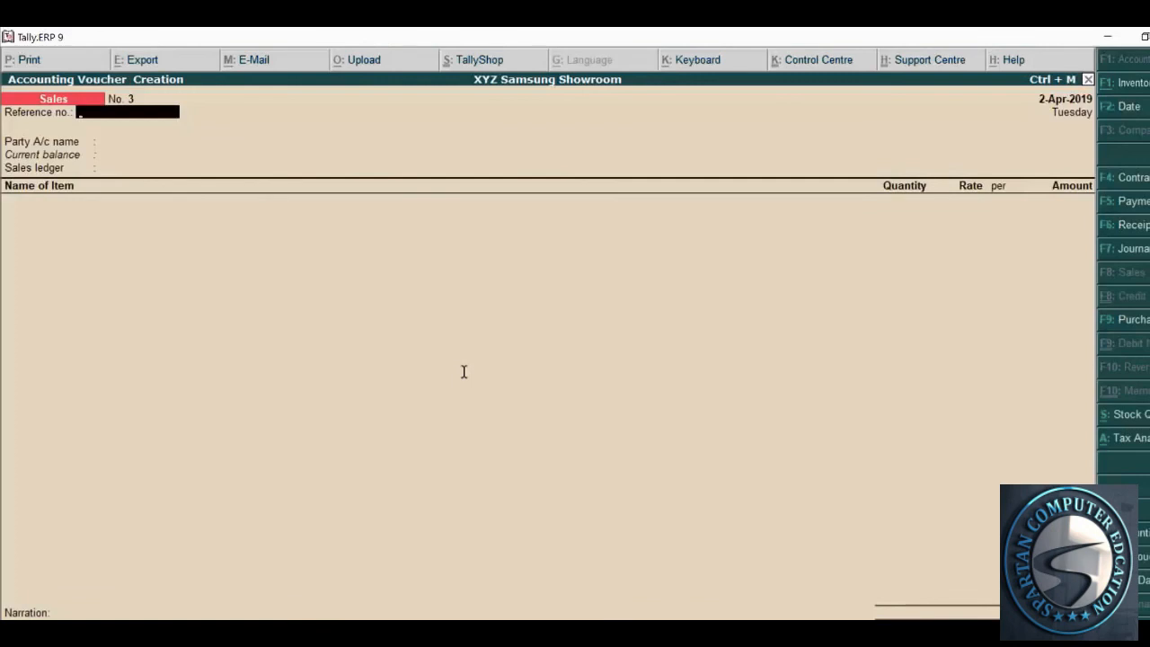